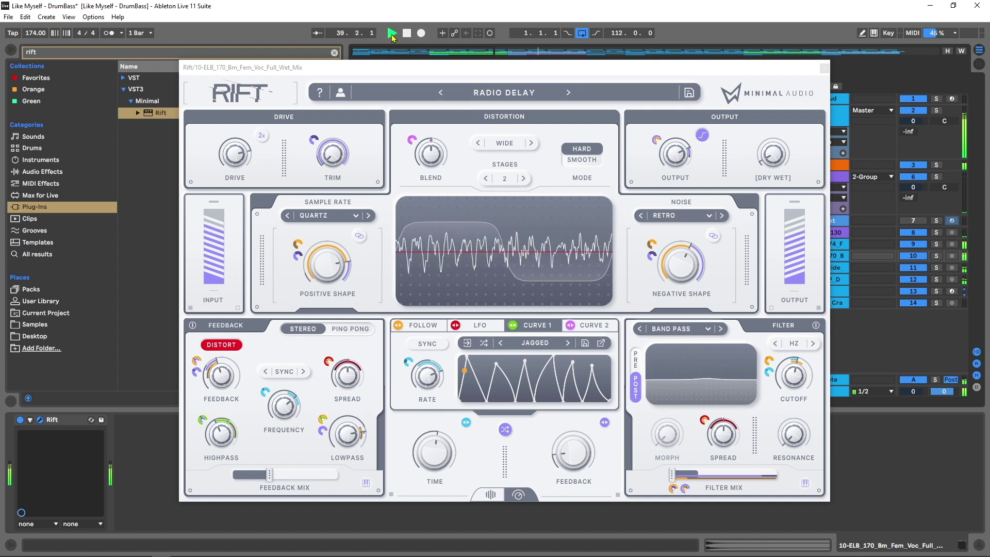
Set the Dry Wet mix to 0% and play the group to hear the unprocessed sound
key(Down)
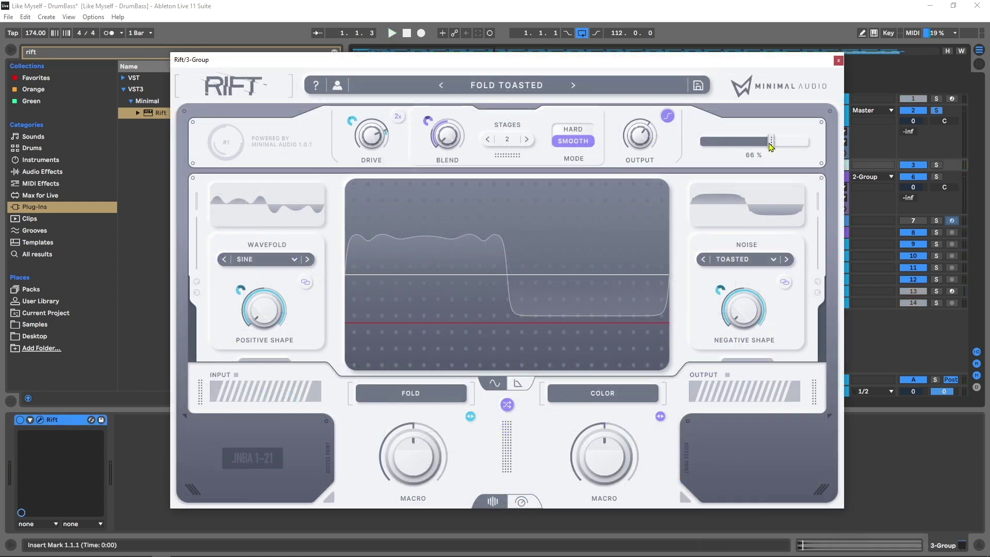
drag(772, 140, 693, 148)
mouse_move(699, 142)
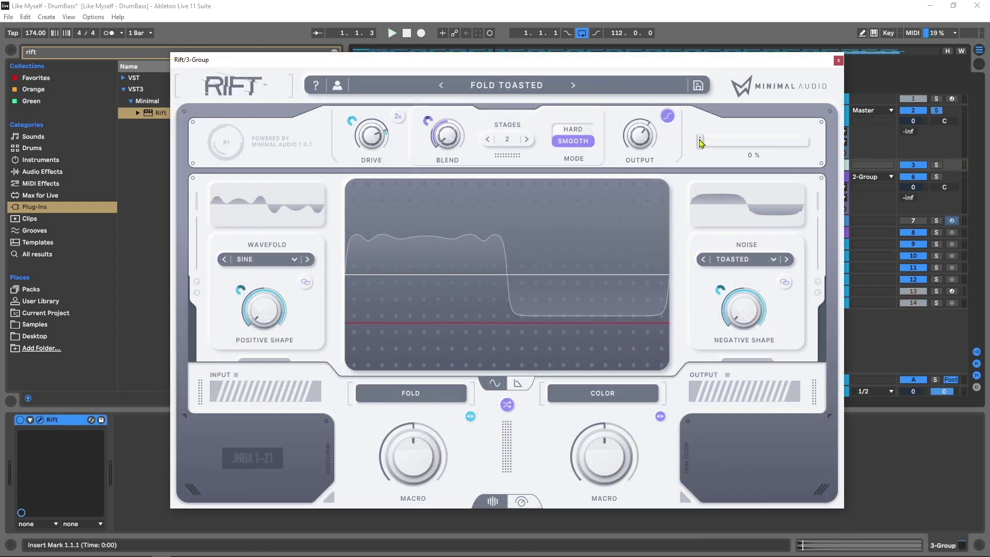
key(space)
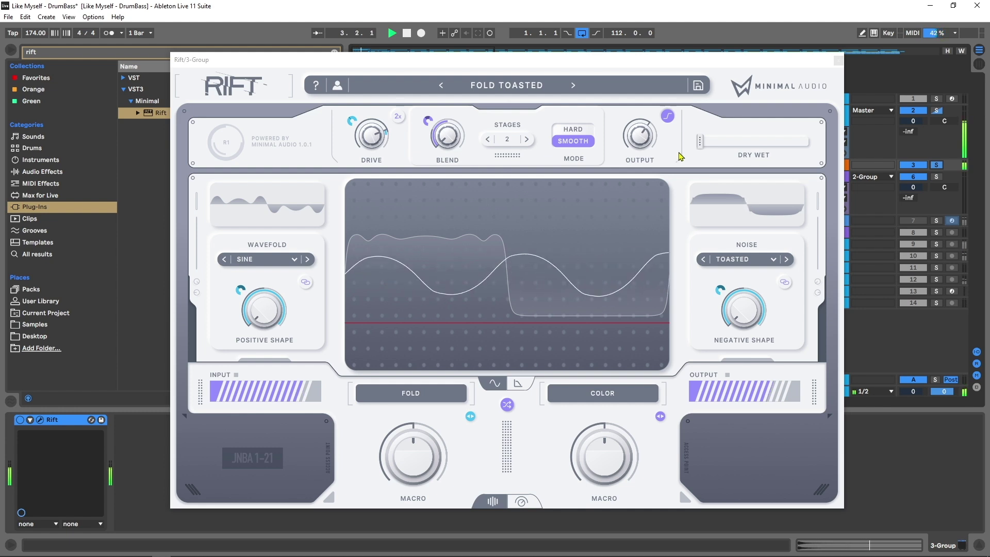
key(space)
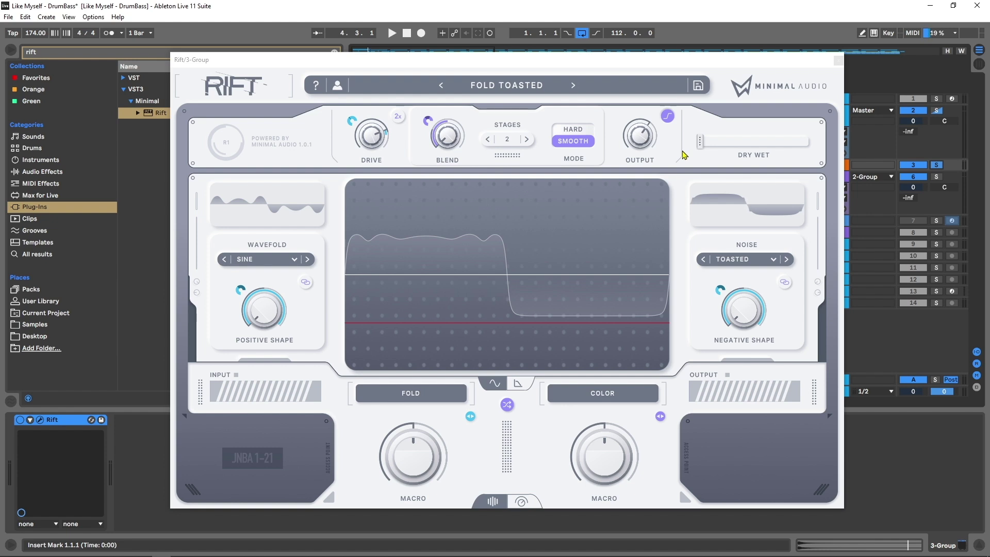
Examine the Rift preset library by pack and by tag, and close it without changing the preset
click(472, 89)
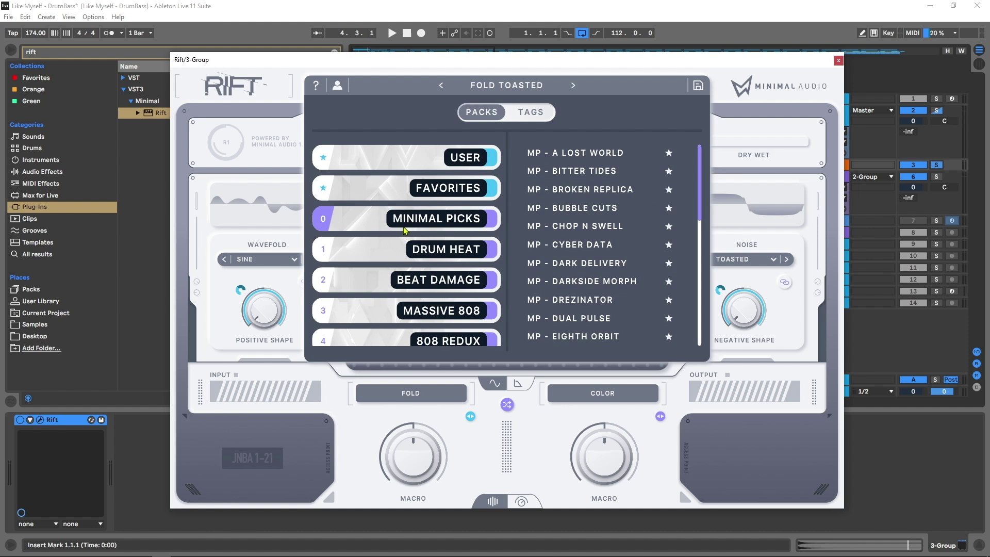
scroll(405, 232, down, 10)
scroll(381, 250, down, 5)
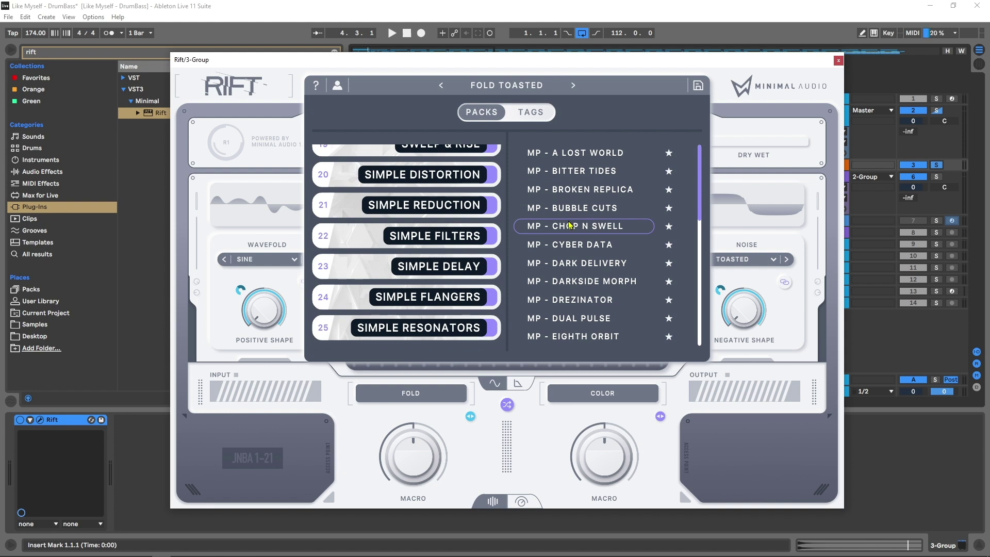
scroll(409, 177, up, 15)
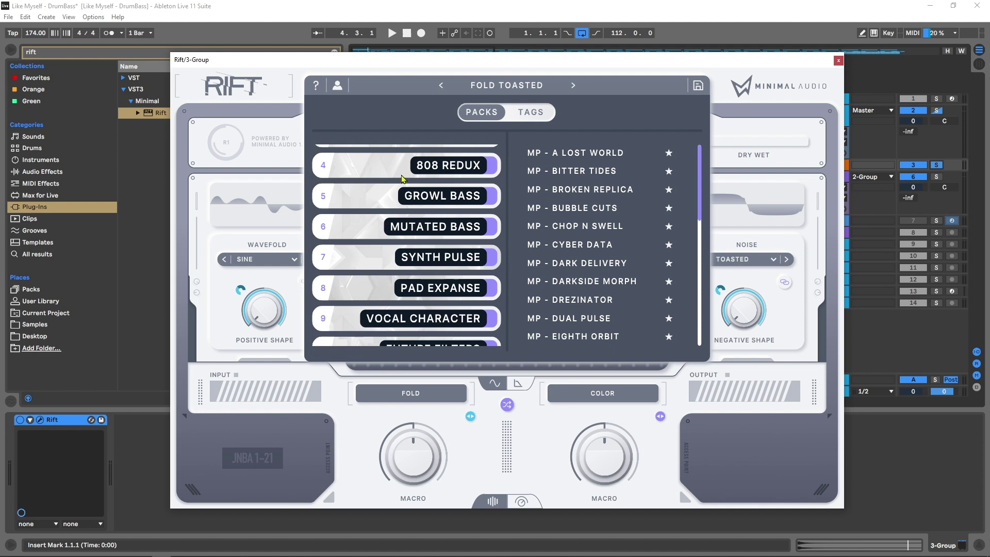
scroll(402, 177, up, 6)
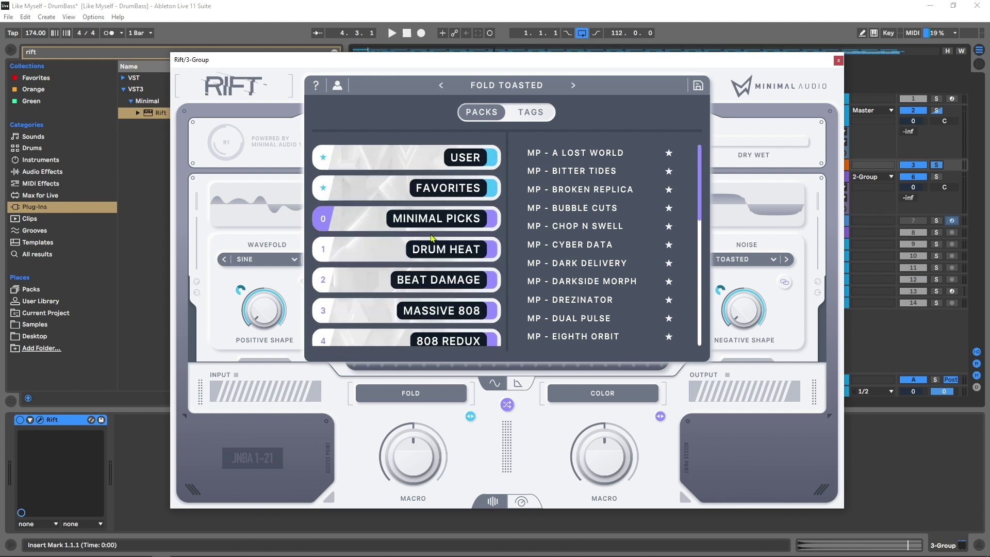
scroll(432, 237, down, 6)
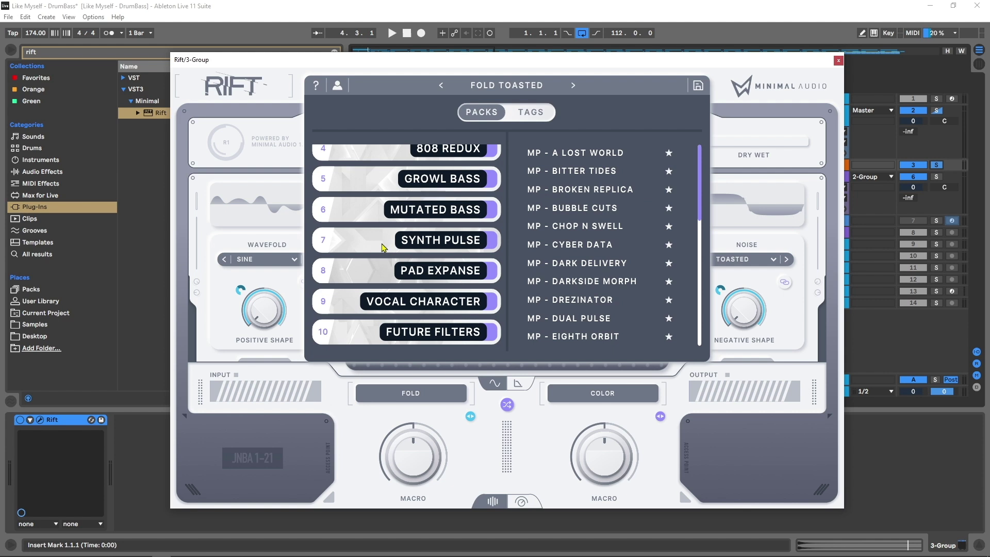
scroll(383, 248, down, 2)
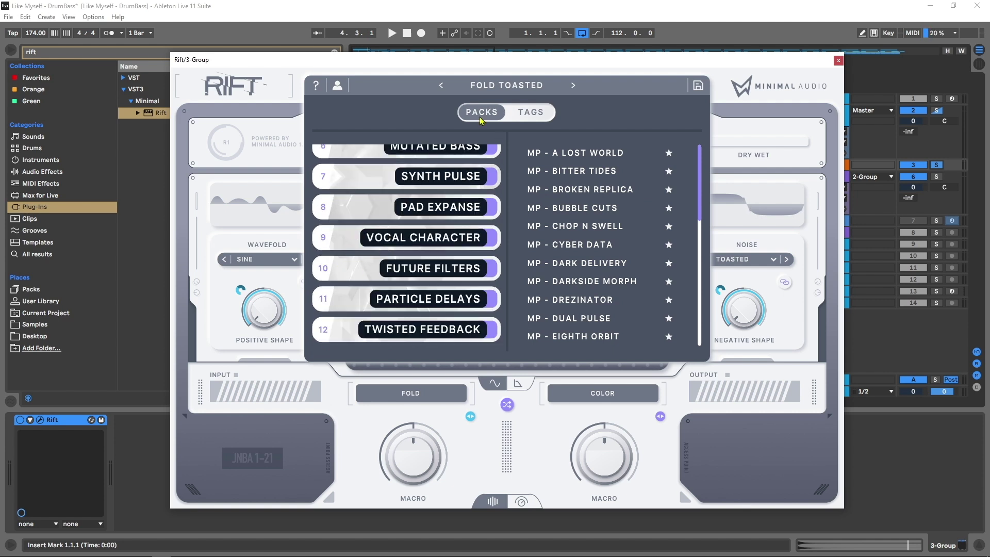
click(521, 113)
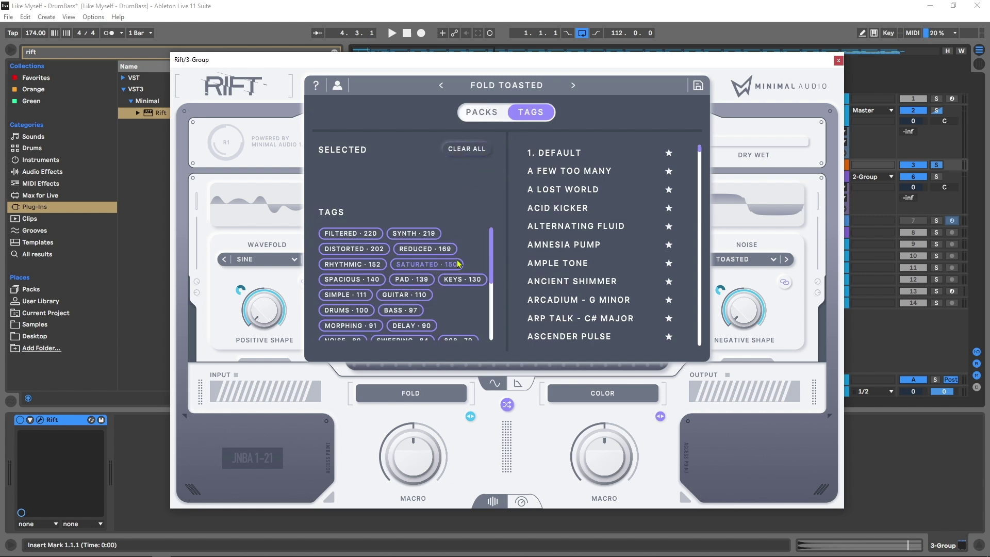
click(482, 112)
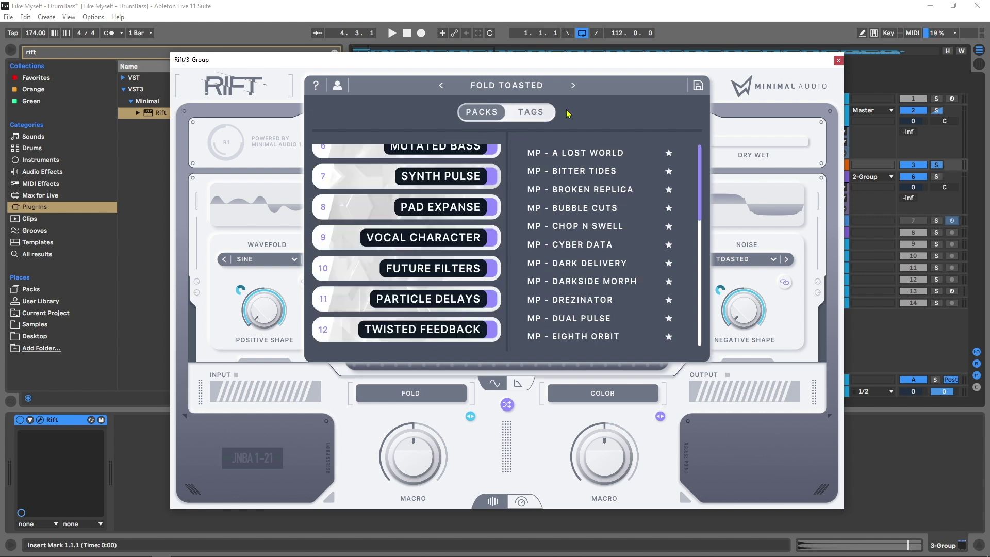
click(718, 129)
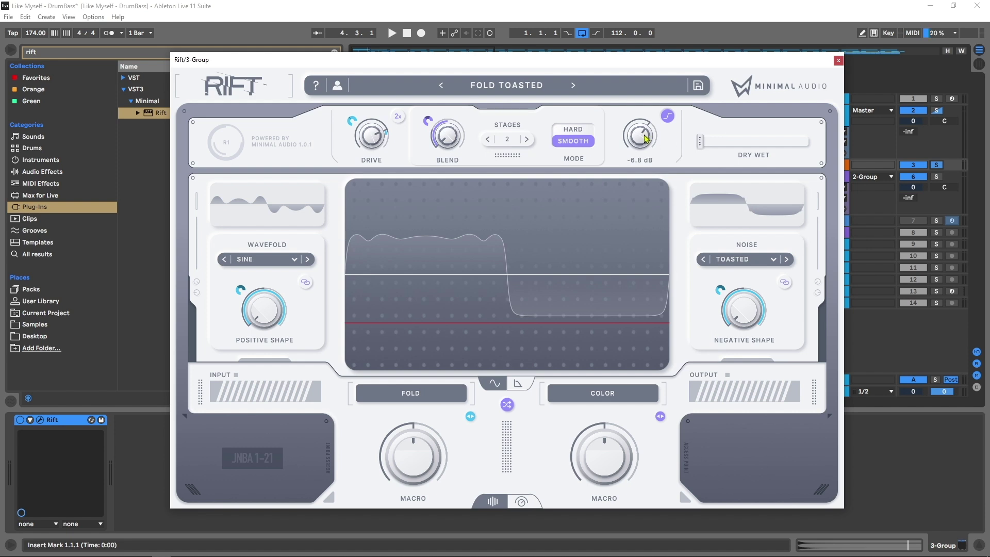
Set the mix fully wet, play the group and raise the Fold macro and the Color macro to 84%, resetting Color
mouse_move(699, 136)
drag(699, 147, 812, 145)
key(space)
drag(449, 430, 412, 418)
drag(604, 454, 584, 422)
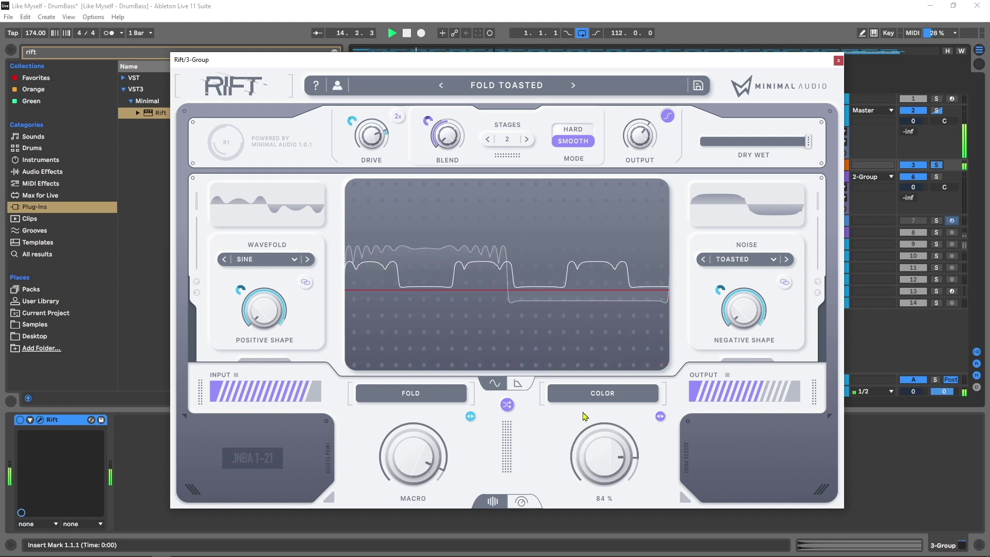
double_click(609, 473)
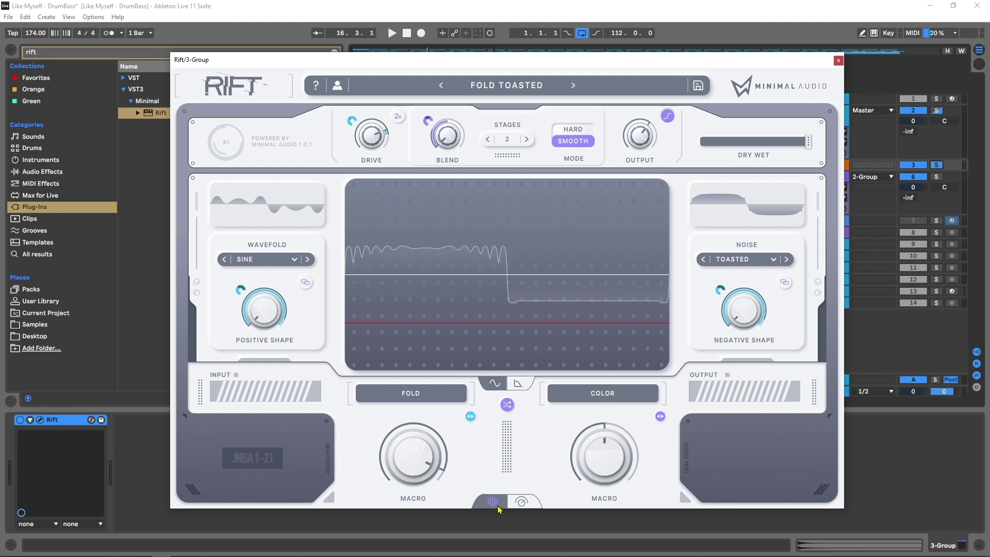
Show the advanced plugin view and load the 1. DEFAULT preset from the User pack
click(527, 503)
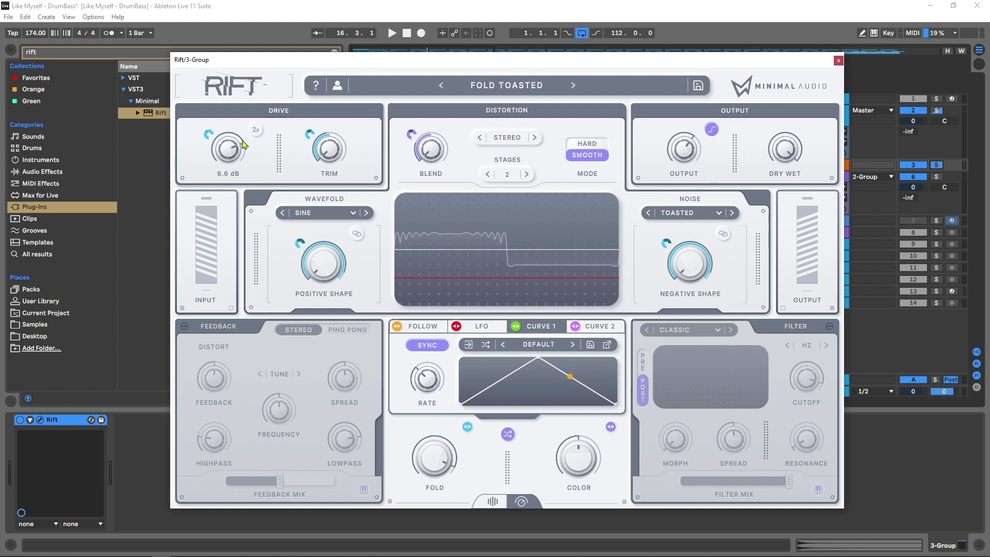
click(499, 88)
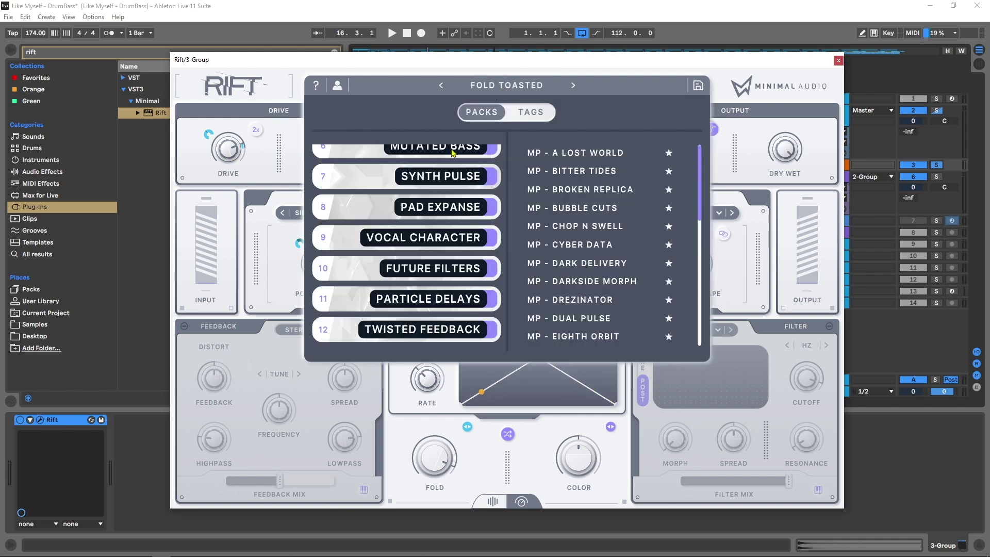
scroll(441, 165, up, 5)
click(440, 165)
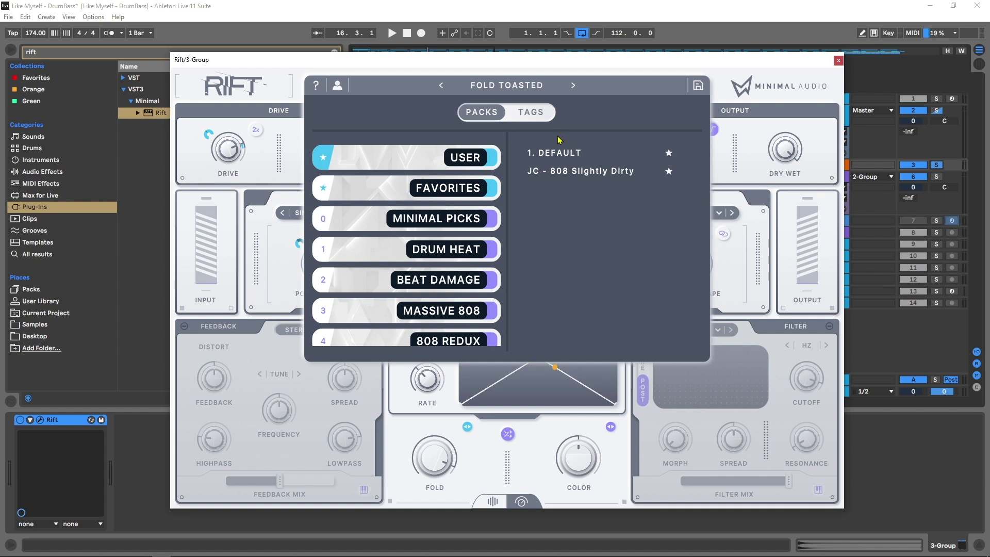
click(542, 152)
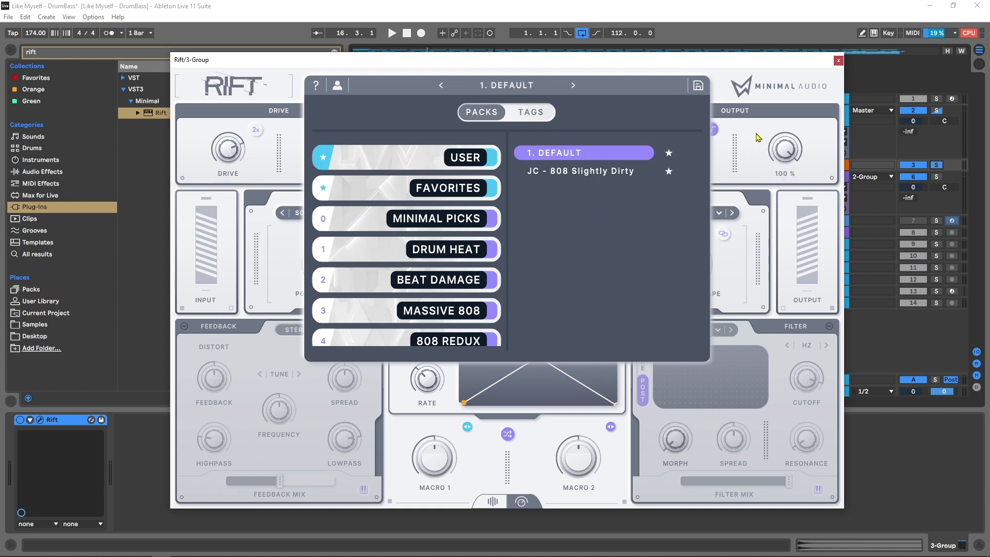
click(579, 149)
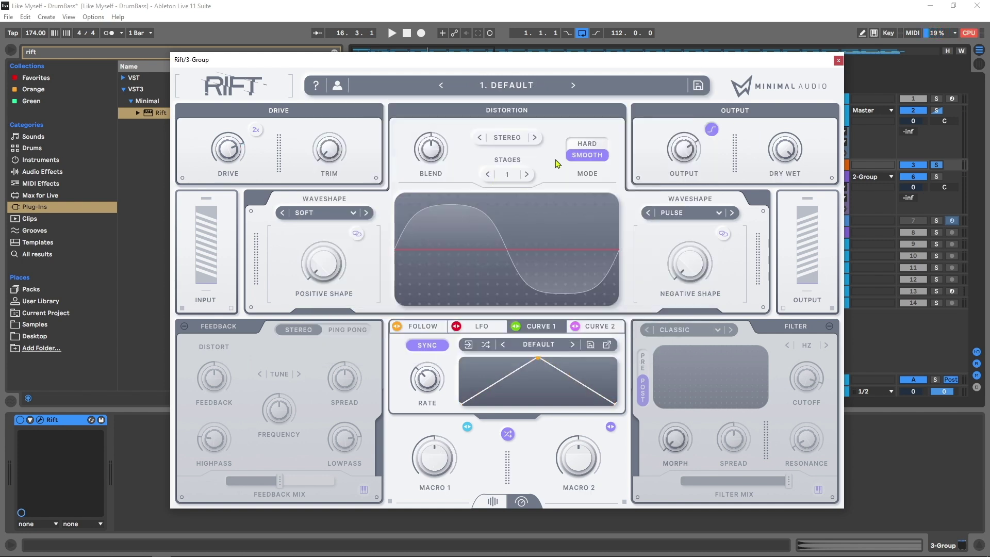
Play the group with Drive raised to 24 dB, and reset Drive to 0 dB
key(space)
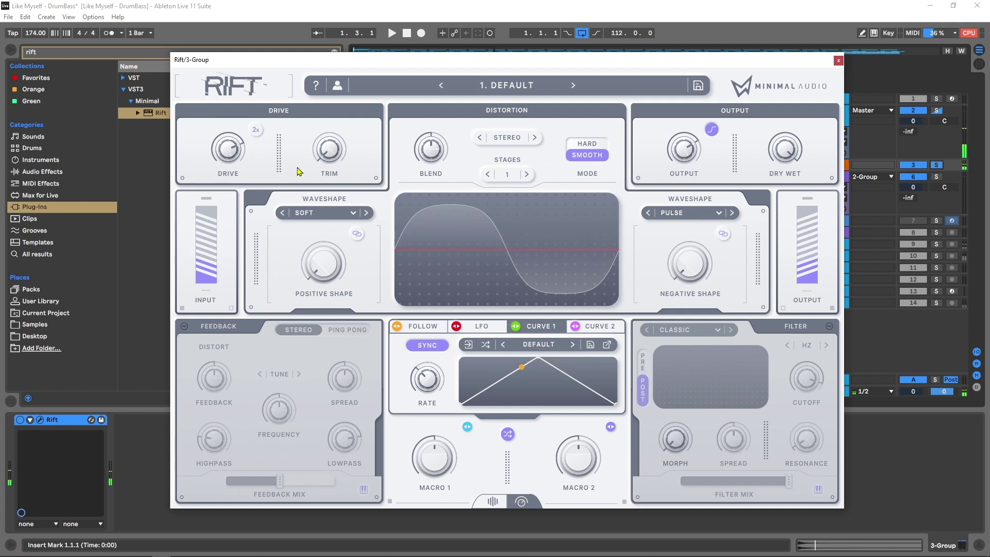
mouse_move(229, 157)
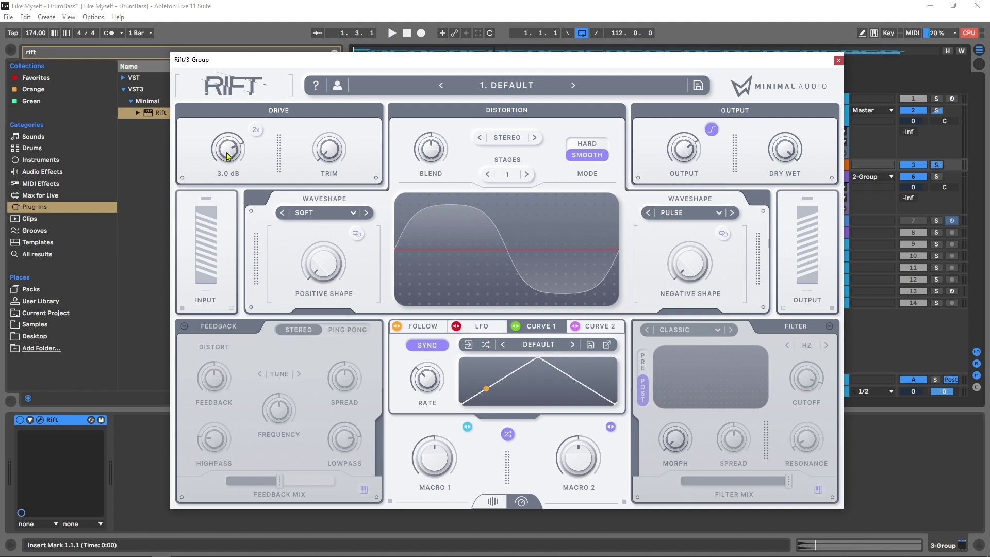
drag(229, 153, 234, 124)
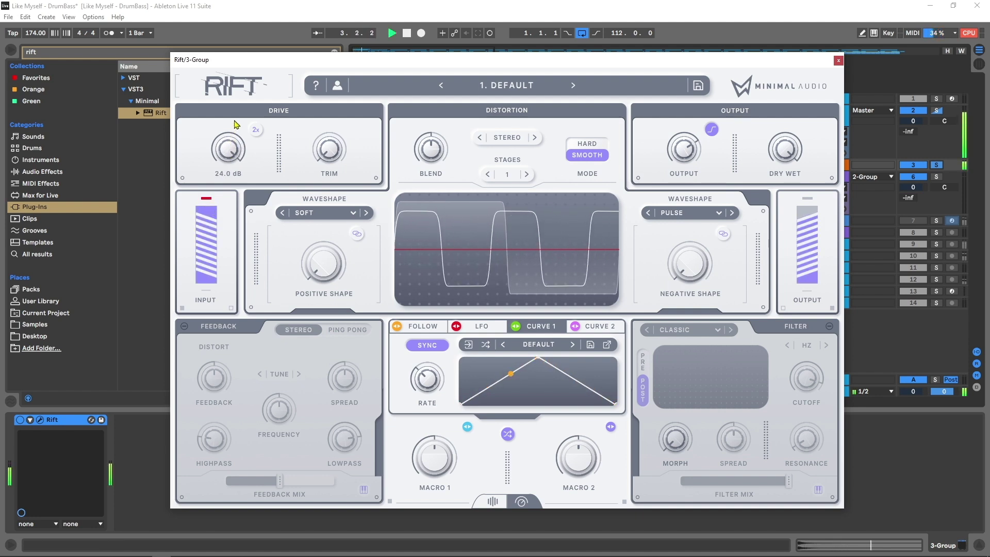
double_click(231, 162)
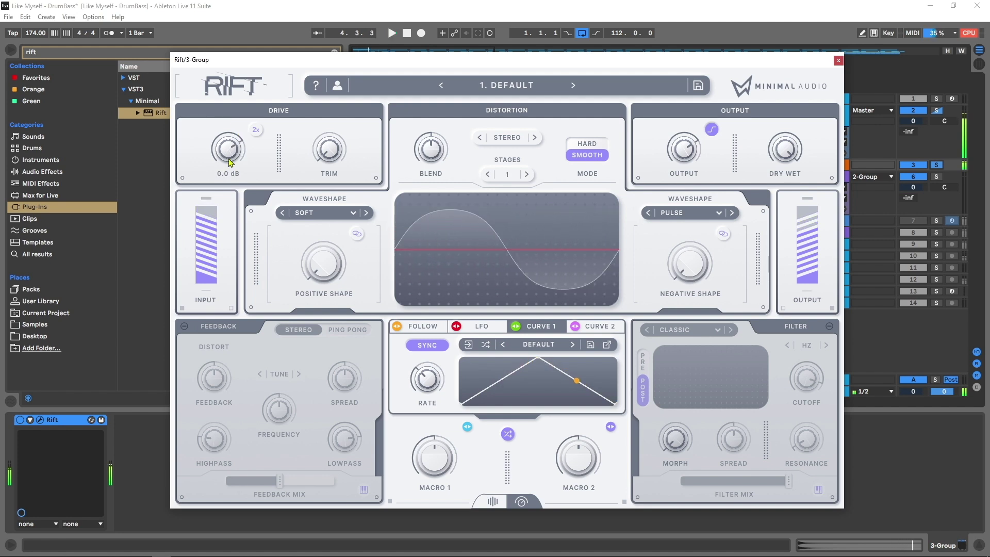
Audition the 2x drive range with Drive at 48 dB, and restore Drive and the normal range
click(254, 135)
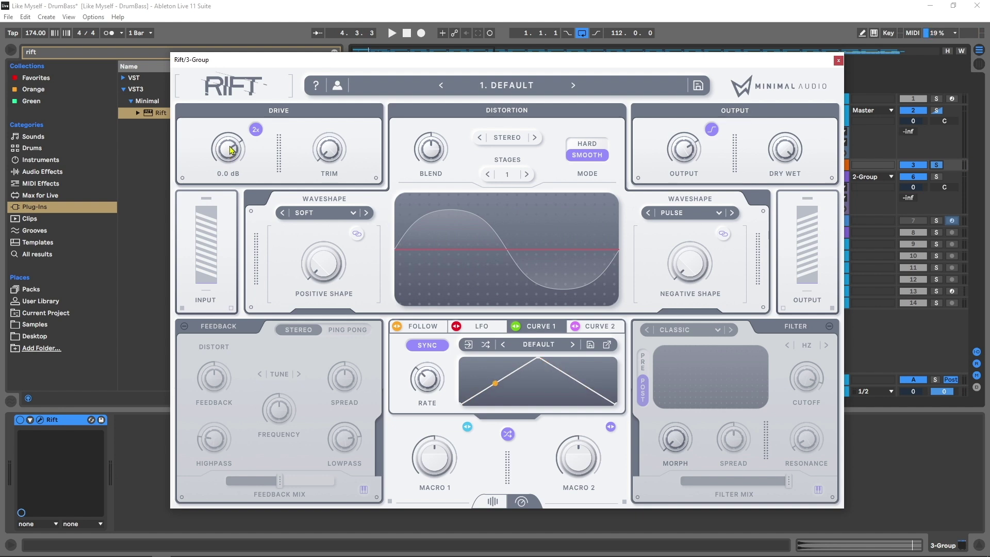
key(space)
drag(230, 150, 229, 122)
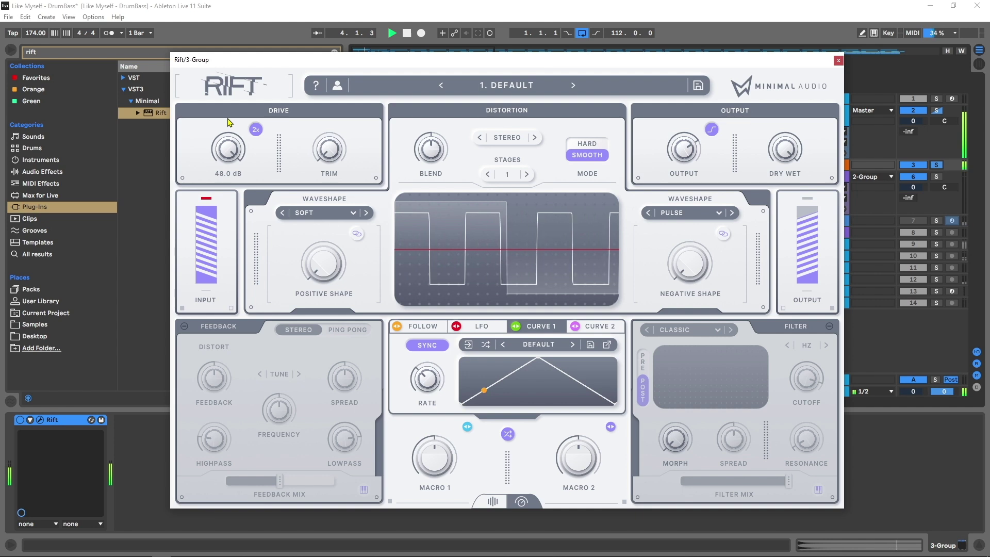
key(space)
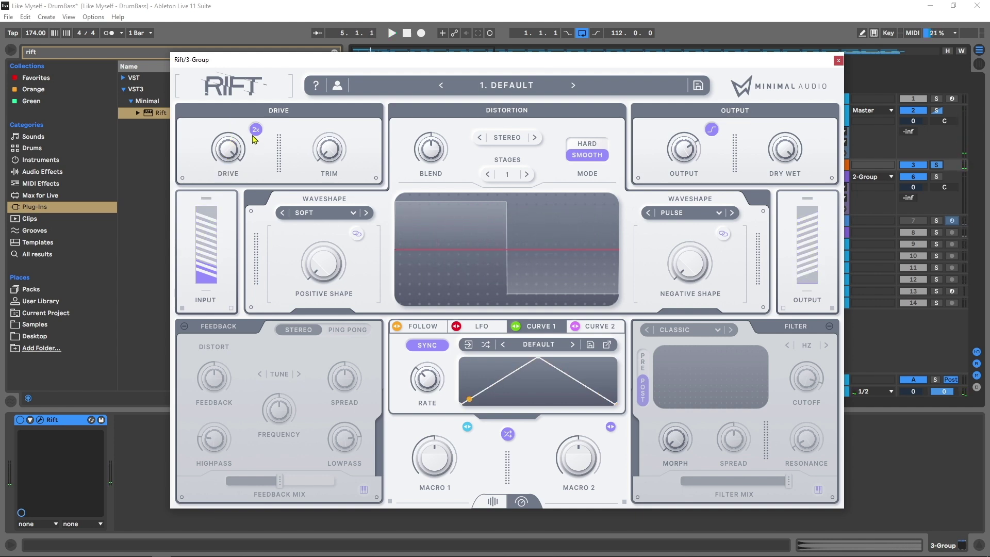
double_click(239, 149)
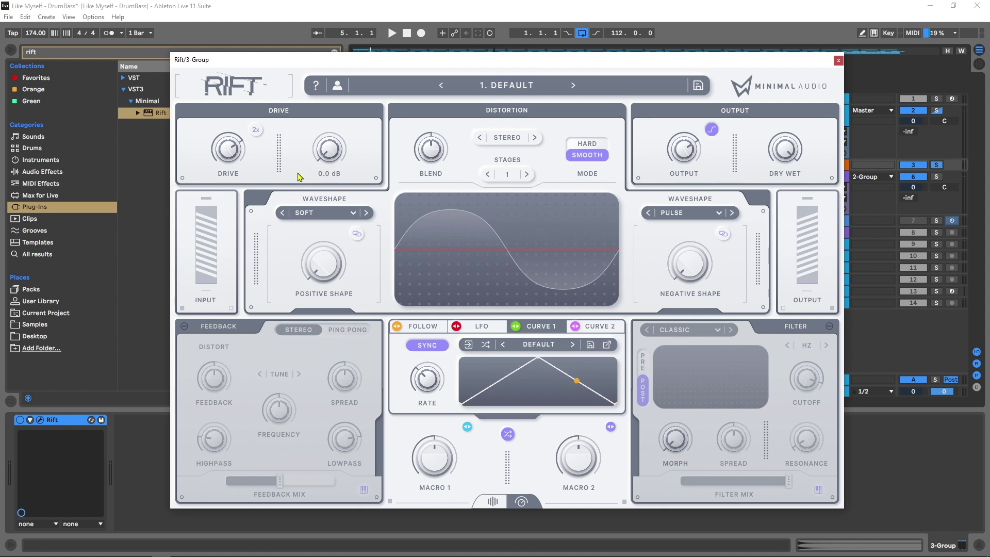
Raise Trim to 7 dB to check its effect on the waveform, and reset it to 0 dB
mouse_move(339, 154)
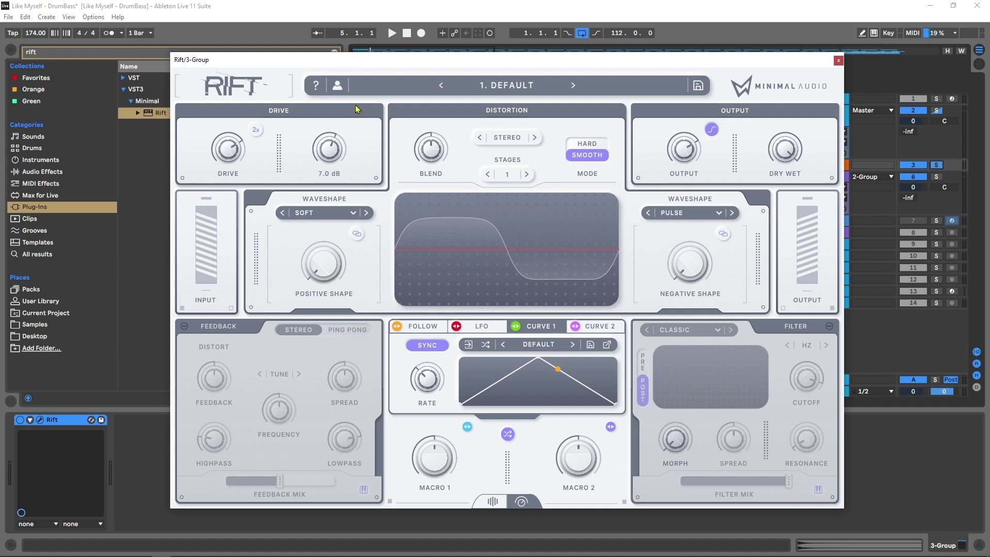
mouse_move(338, 147)
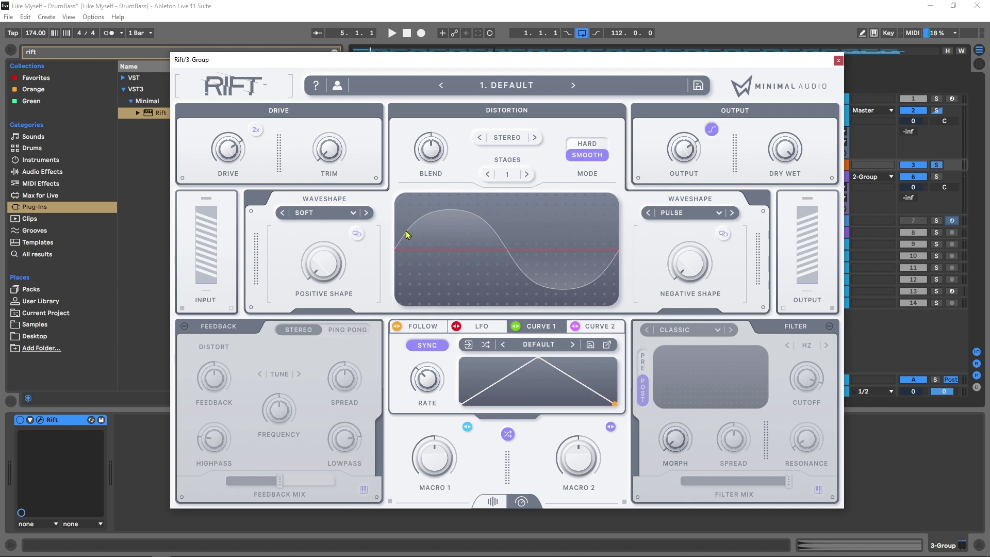
mouse_move(432, 147)
Set the positive shape to the Sine wavefold and raise its amount to slightly over half
click(320, 213)
mouse_move(350, 303)
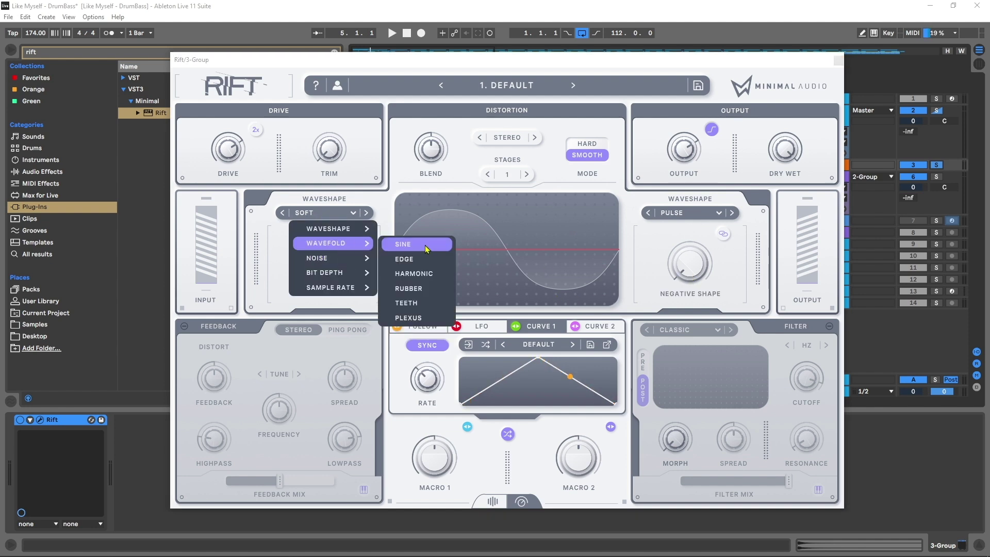
click(405, 307)
drag(339, 259, 350, 199)
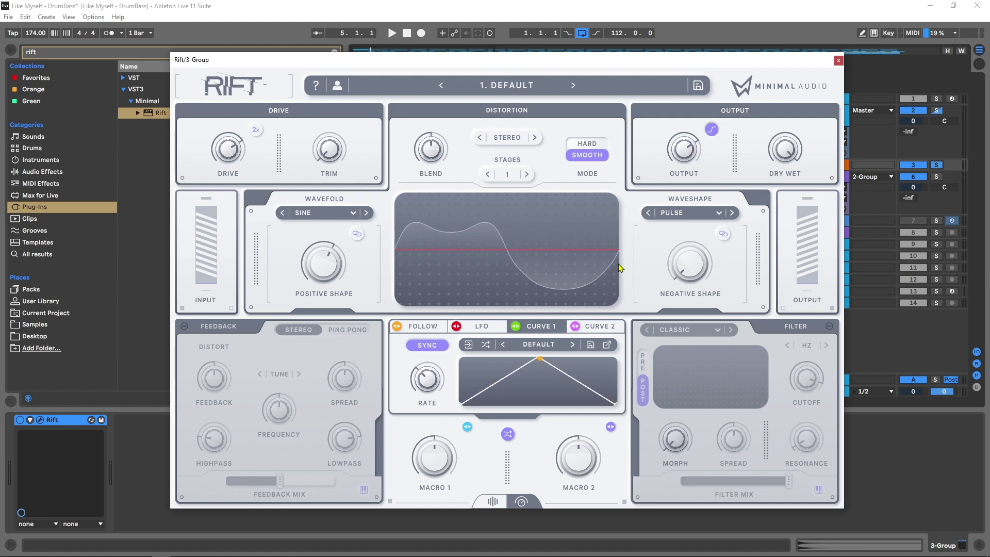
Set the negative shape to the Growl waveshape and raise its amount to a bit under half
click(669, 214)
mouse_move(728, 227)
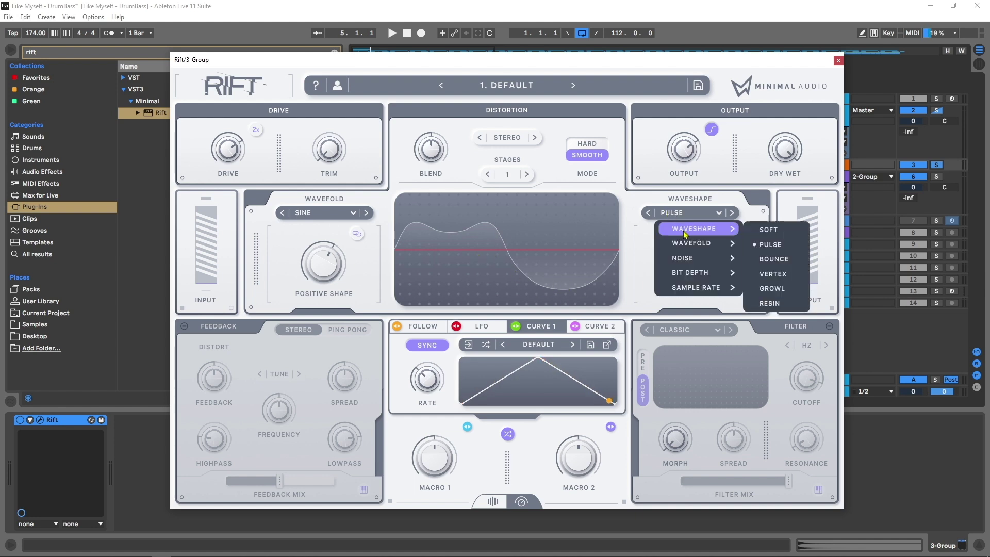
click(765, 288)
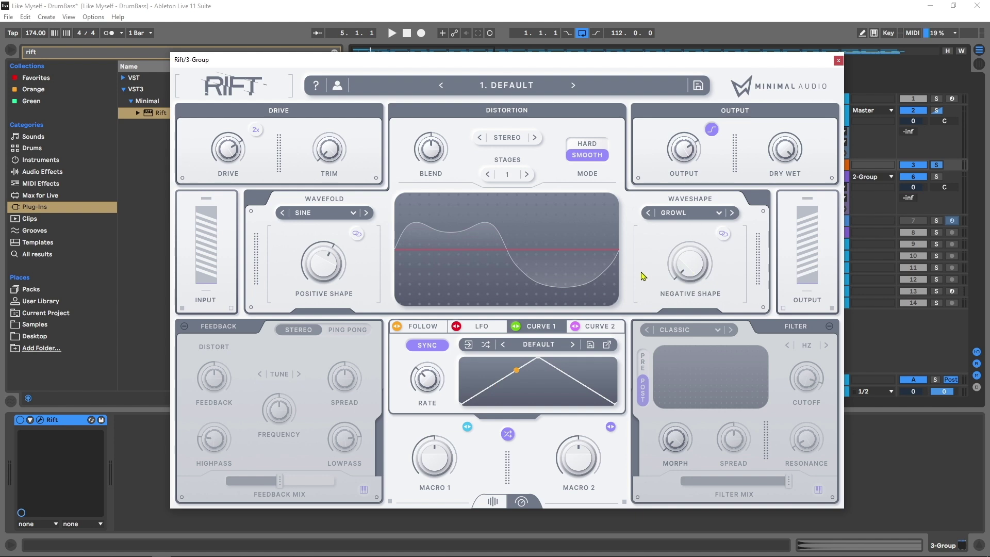
drag(710, 262, 710, 288)
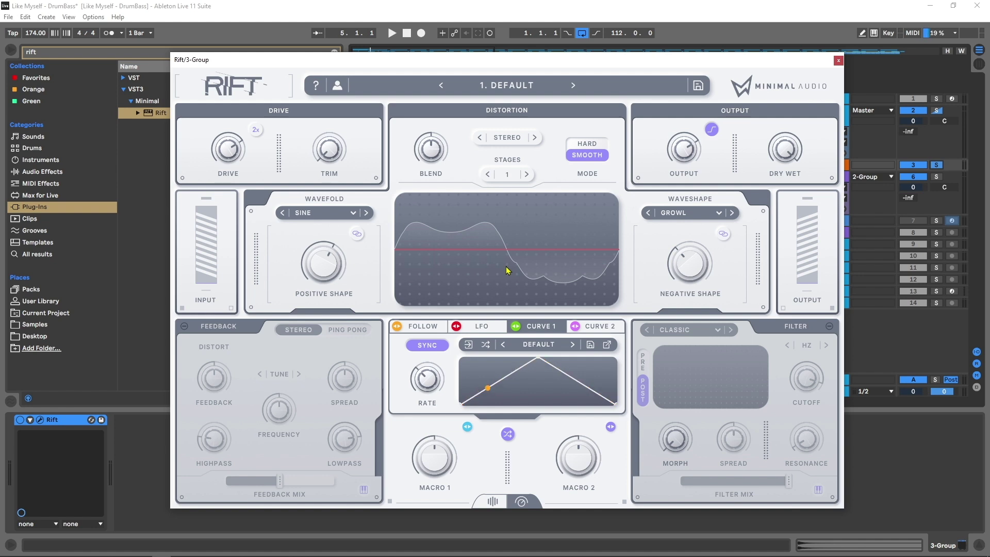
Set the distortion Blend to -0.32 and start playback to hear the shifted shaping
drag(428, 157, 444, 173)
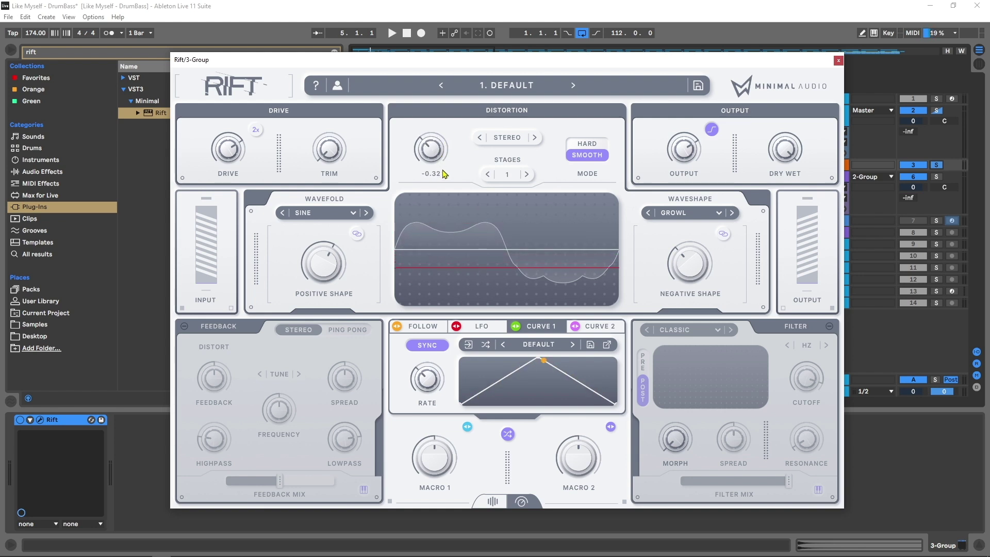
key(space)
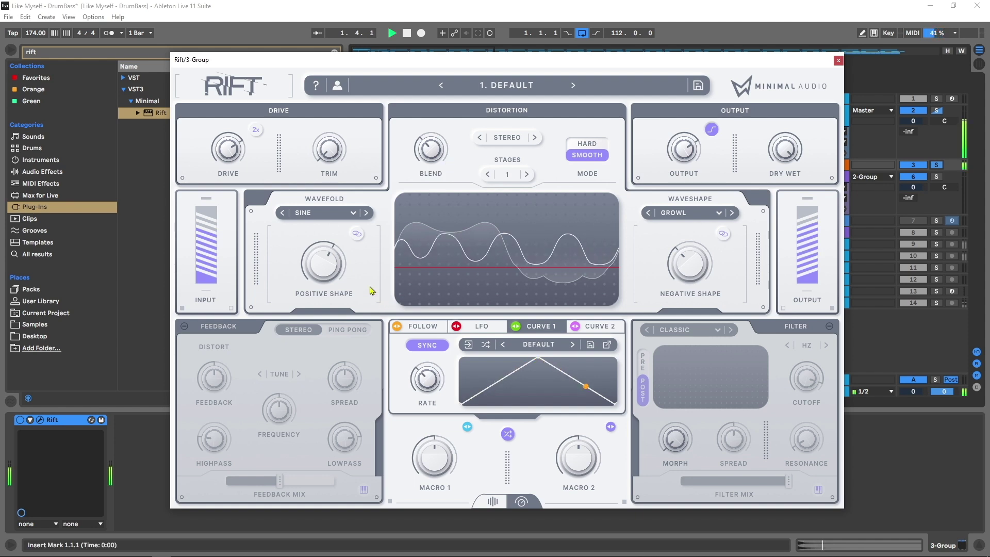
Raise the positive and negative shape amounts to near maximum and set Drive to 12.2 dB while auditioning the bass
drag(686, 263, 719, 216)
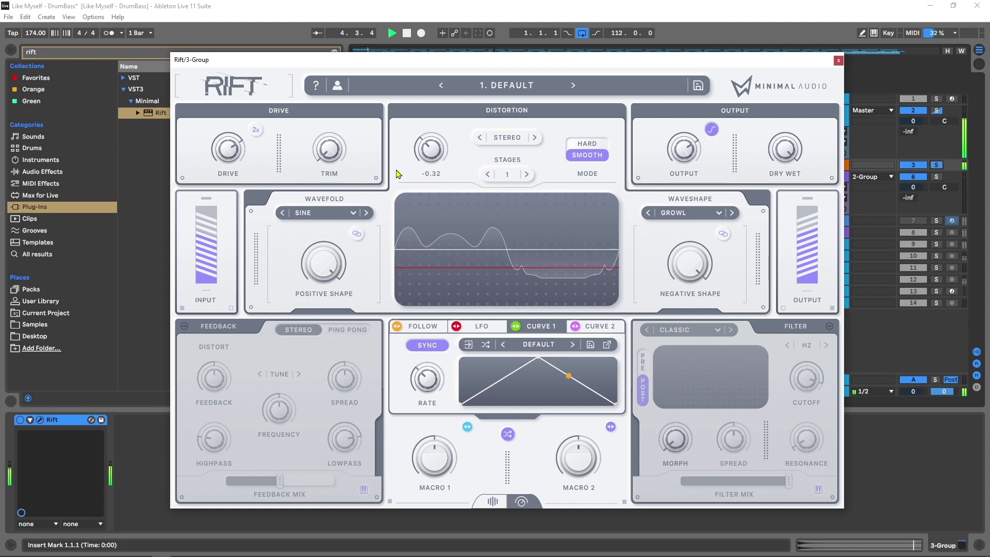
mouse_move(238, 151)
mouse_down()
mouse_move(238, 127)
mouse_move(235, 137)
mouse_up()
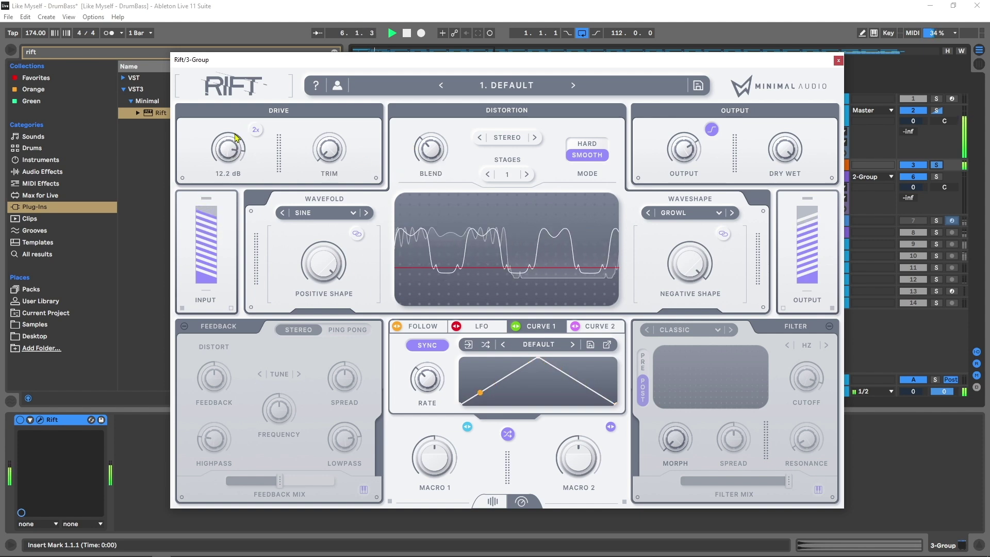
drag(323, 264, 312, 309)
mouse_move(431, 150)
mouse_down()
mouse_move(446, 145)
mouse_move(436, 157)
mouse_move(463, 96)
mouse_move(411, 203)
mouse_move(422, 157)
mouse_up()
key(space)
Review the distortion section's channel modes and stage counts, keeping Stereo and one stage
click(514, 138)
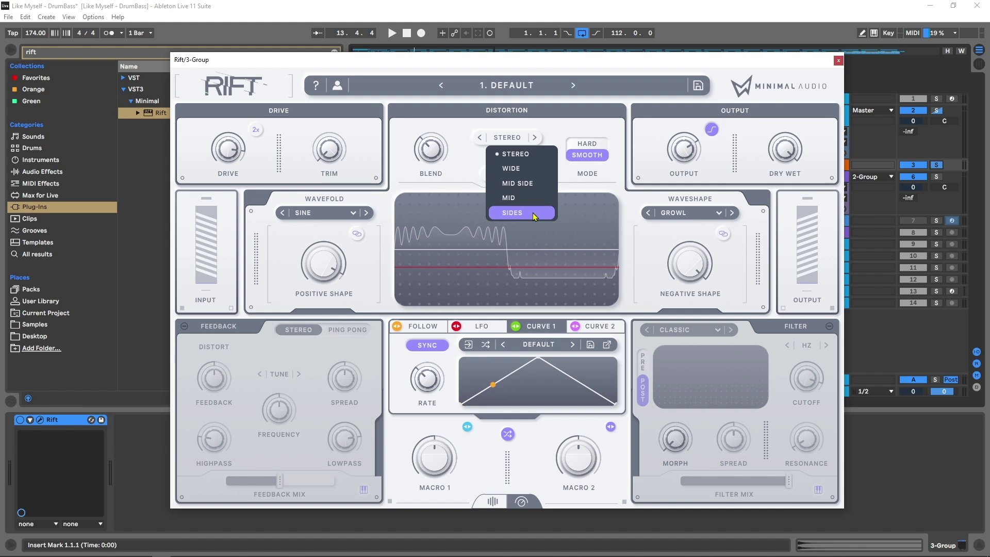
click(482, 175)
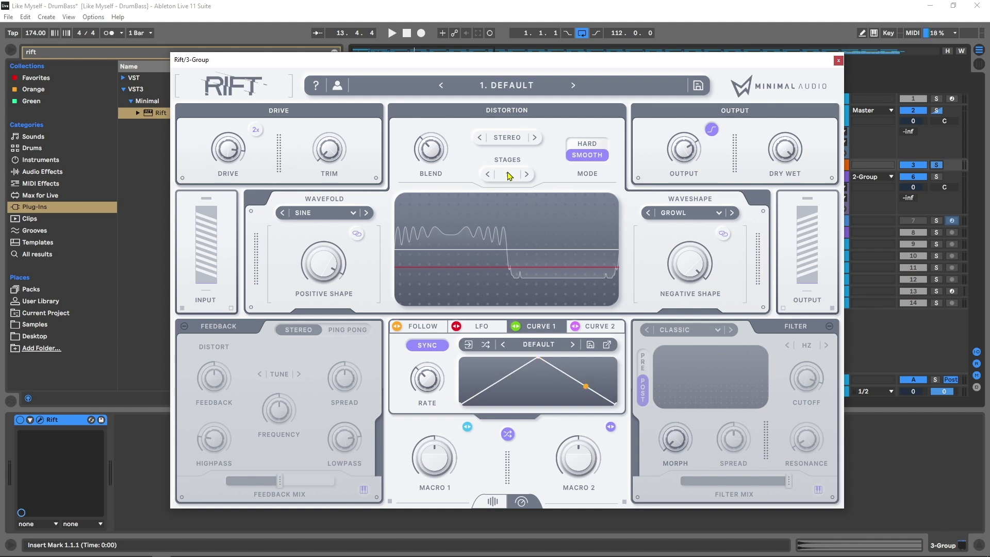
click(508, 174)
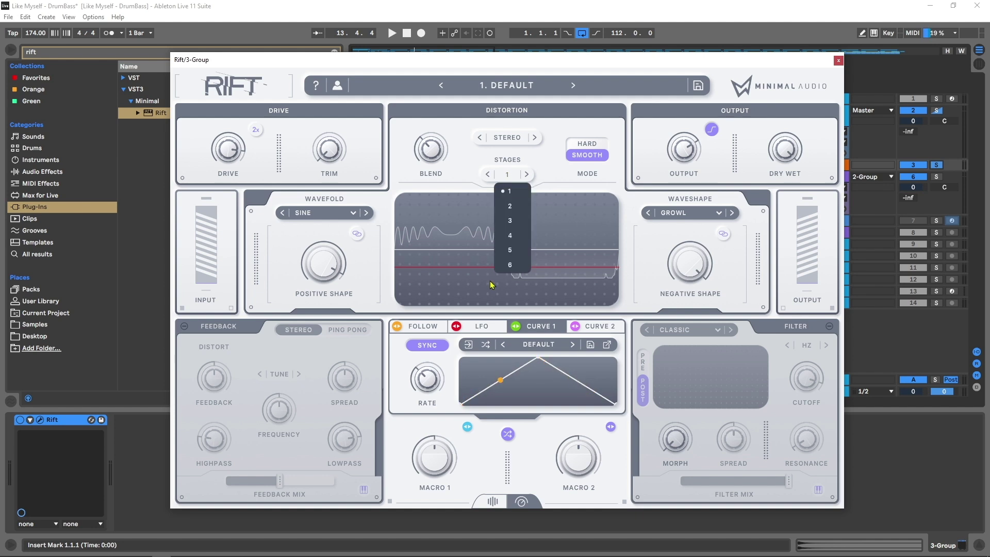
click(555, 183)
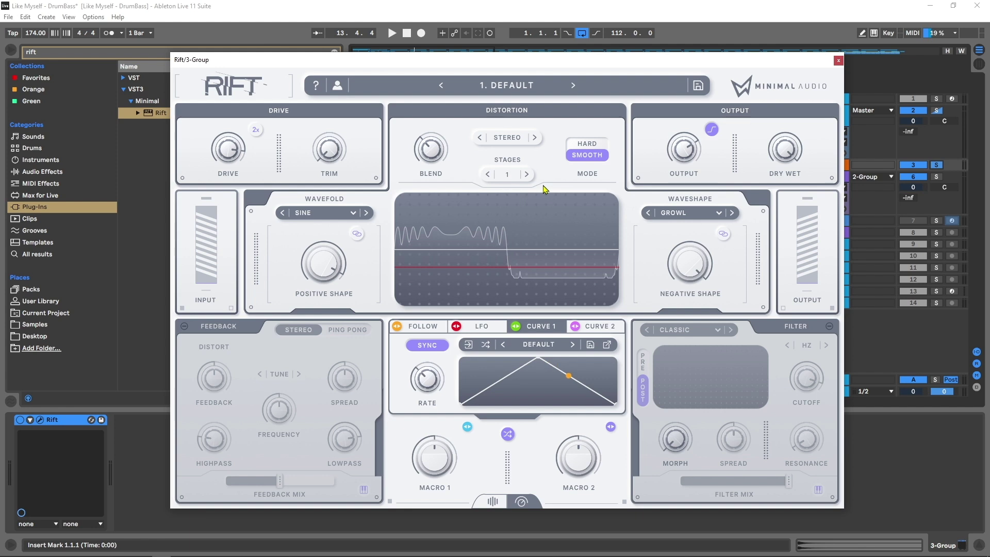
Play the bass and raise the distortion Stages one at a time up to 6
key(space)
click(526, 174)
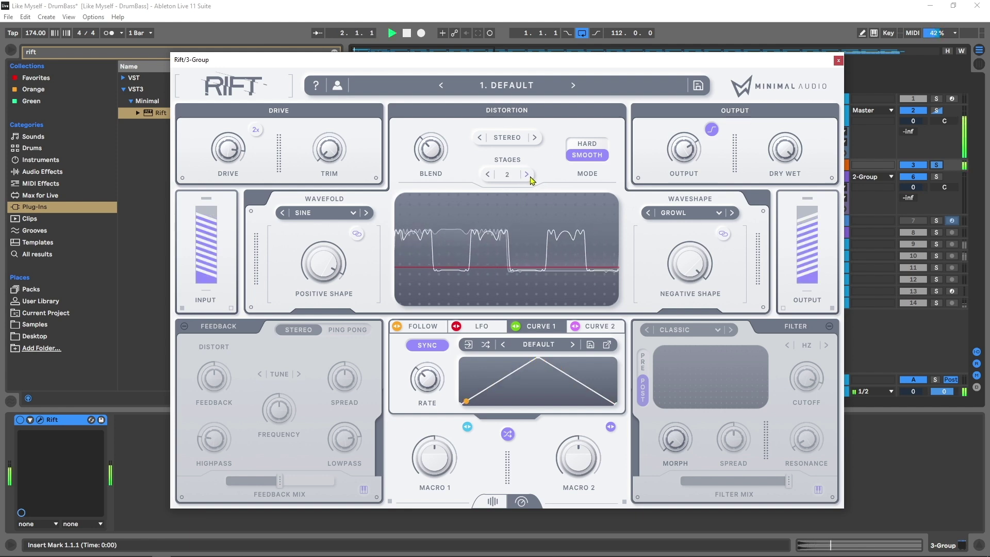
click(527, 174)
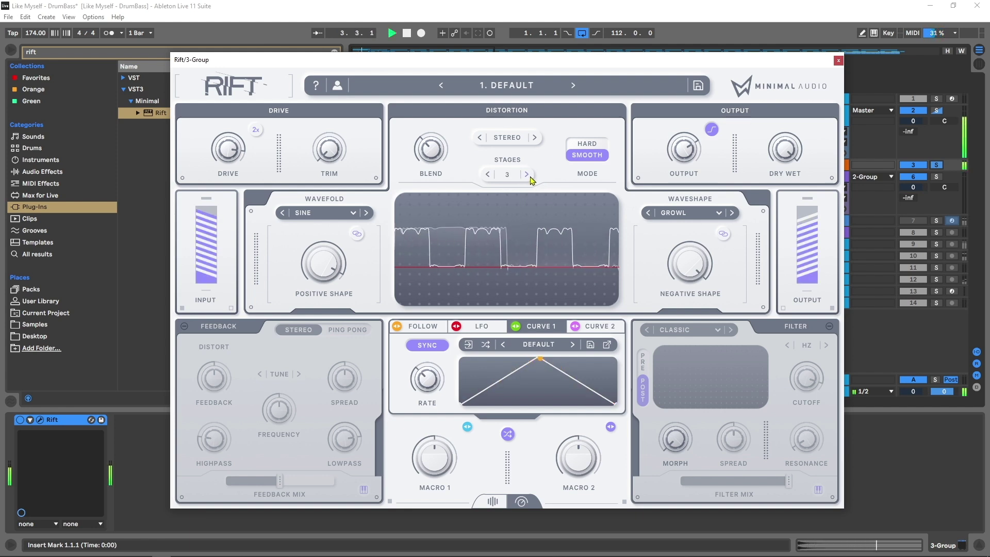
click(526, 174)
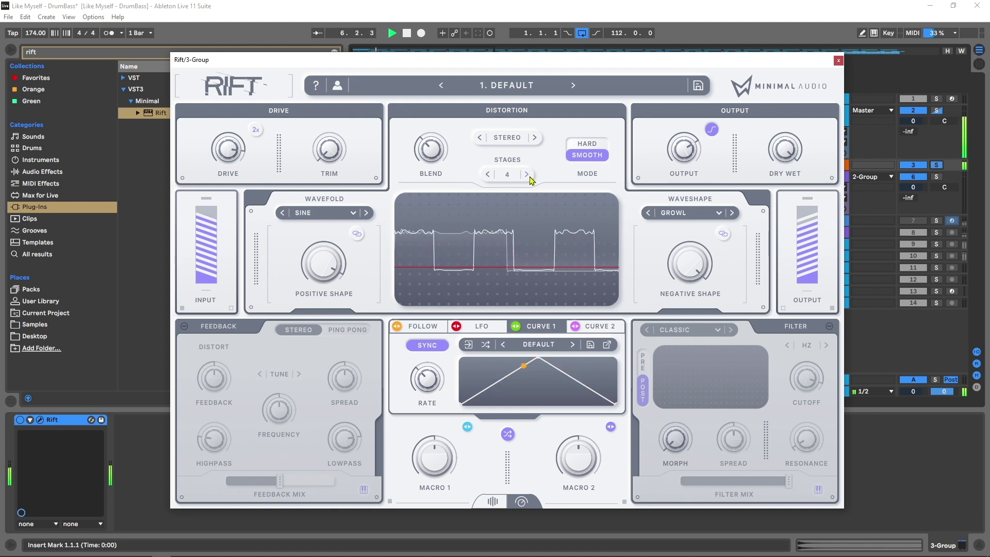
click(529, 175)
click(528, 176)
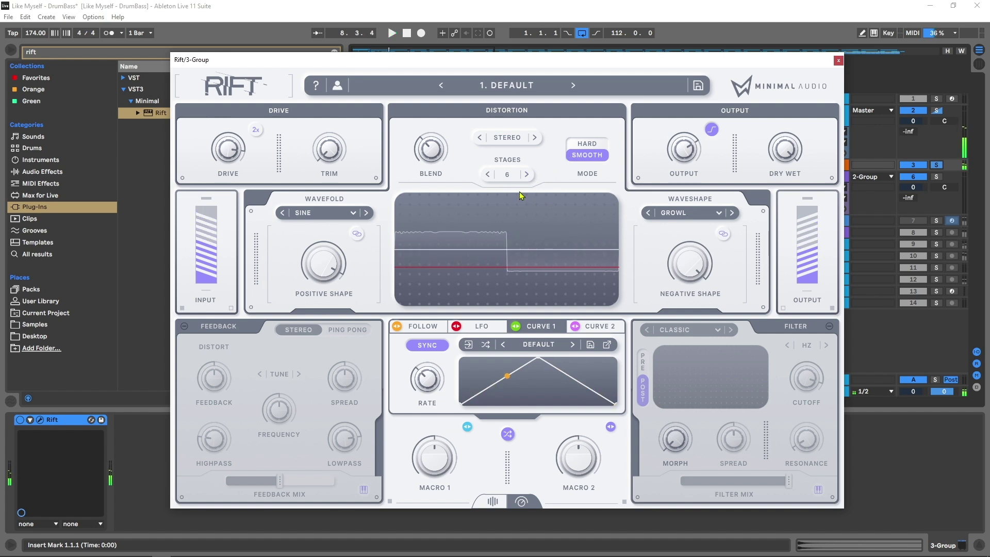
Set the distortion mode to Hard and compare it with Smooth during playback
click(585, 144)
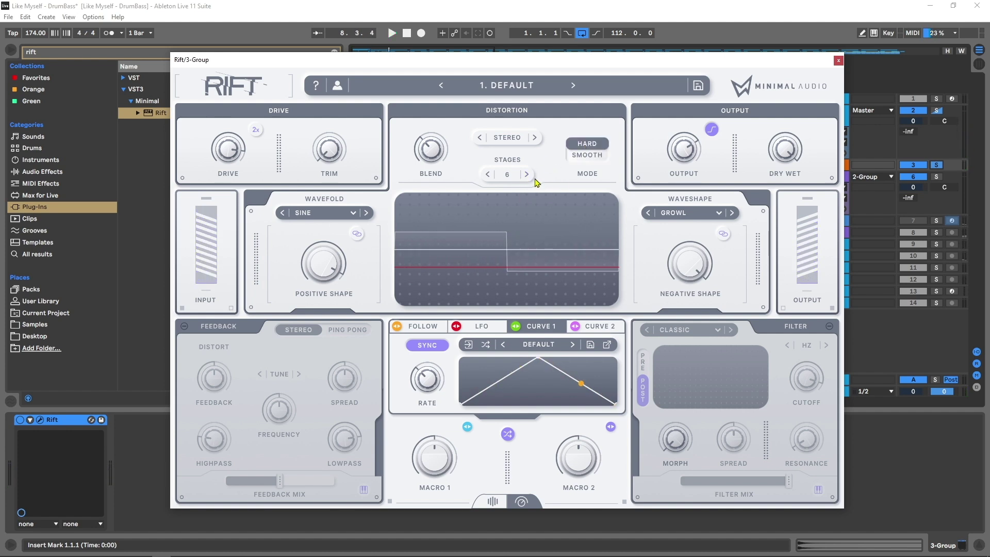
key(space)
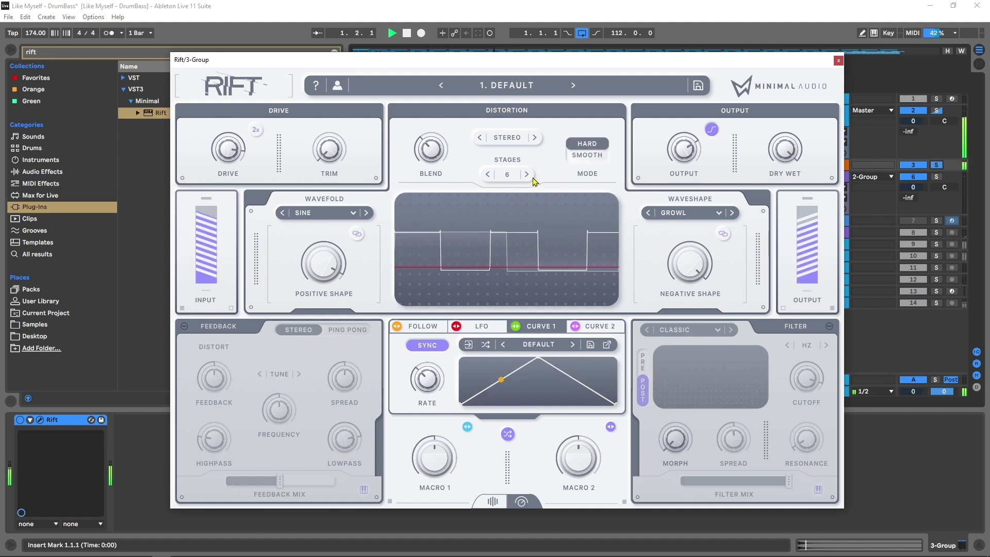
click(585, 155)
click(587, 143)
Reduce the distortion Stages to 2 and stop playback
click(487, 175)
click(487, 174)
click(487, 175)
click(487, 174)
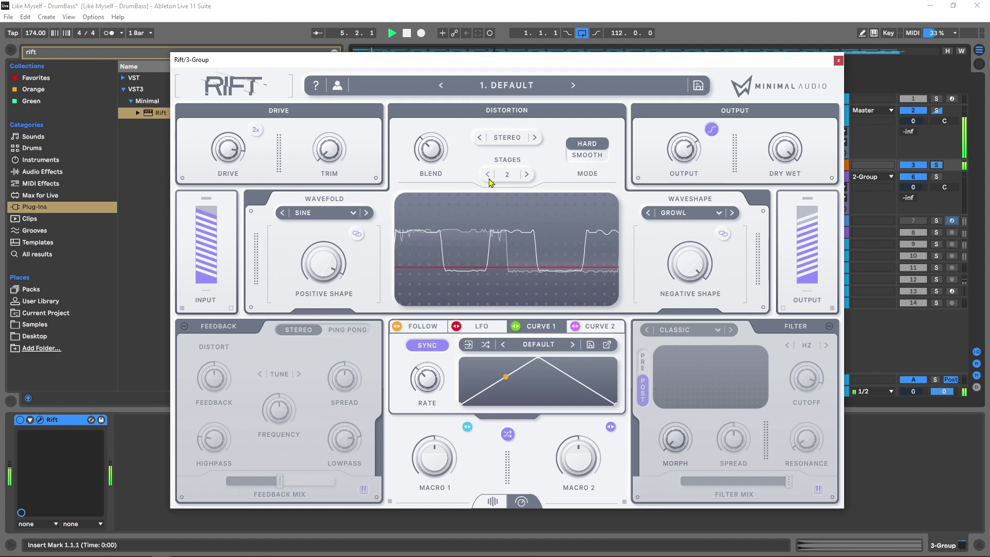
key(space)
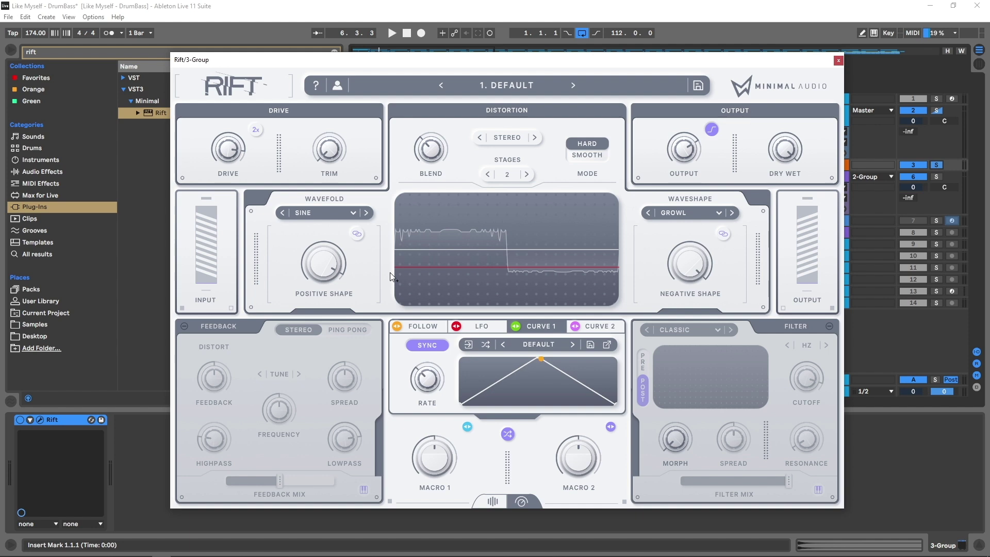
Review the positive shape's distortion categories, including Waveshape and Bit Depth, keeping the Sine wavefold
click(314, 213)
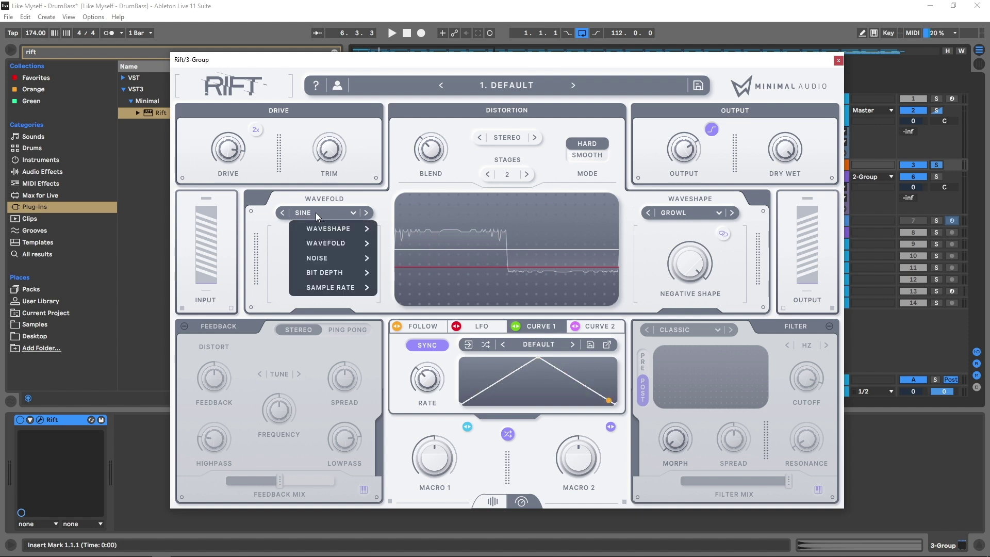
mouse_move(344, 232)
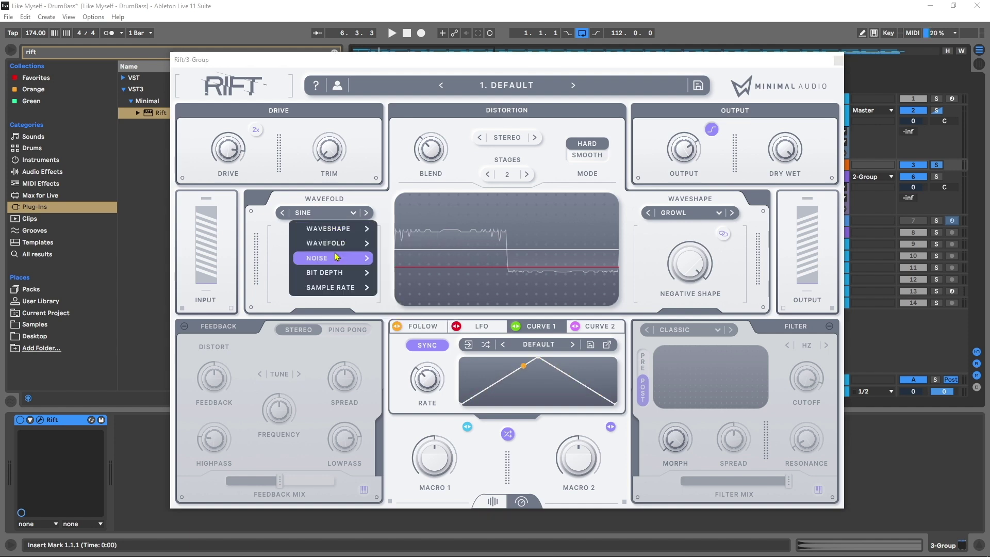
mouse_move(346, 273)
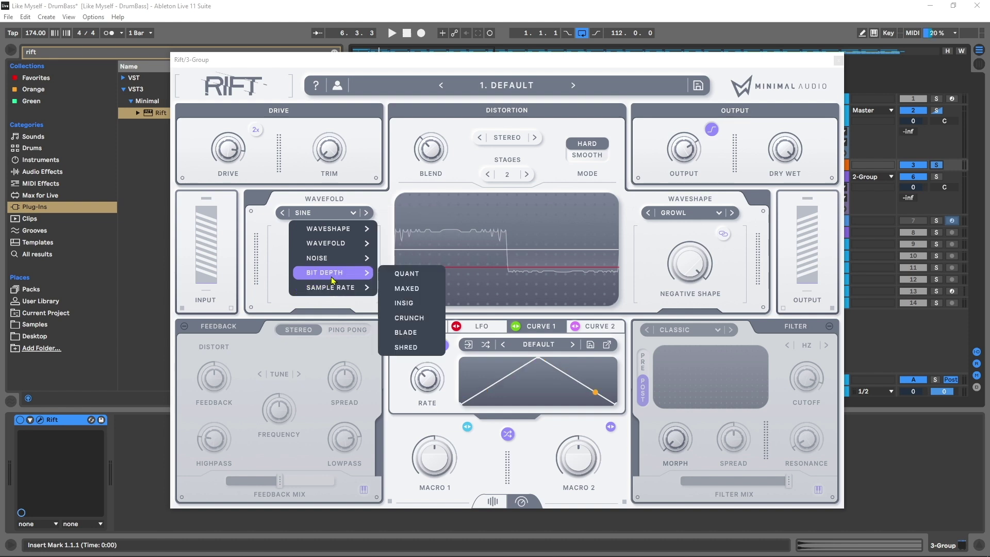
mouse_move(310, 286)
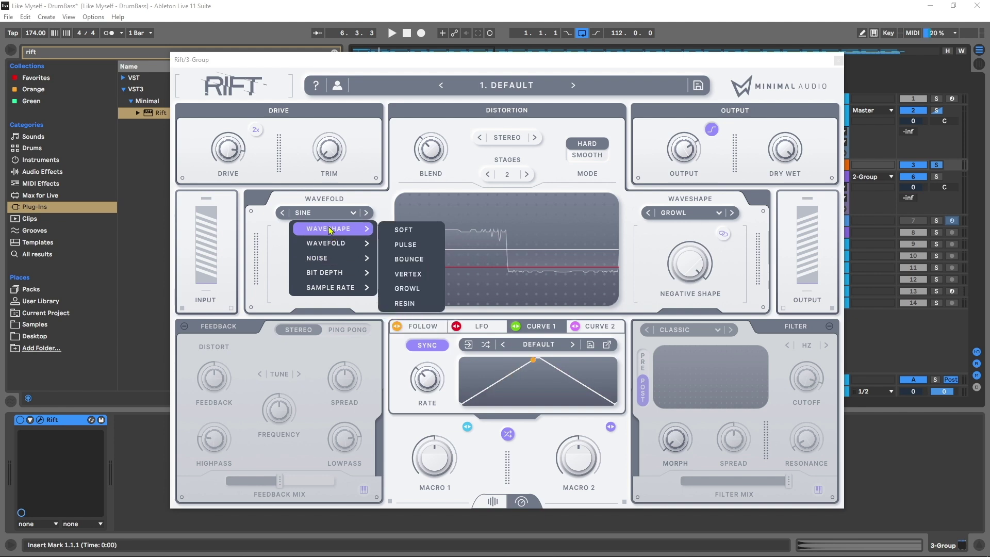
double_click(657, 173)
key(Return)
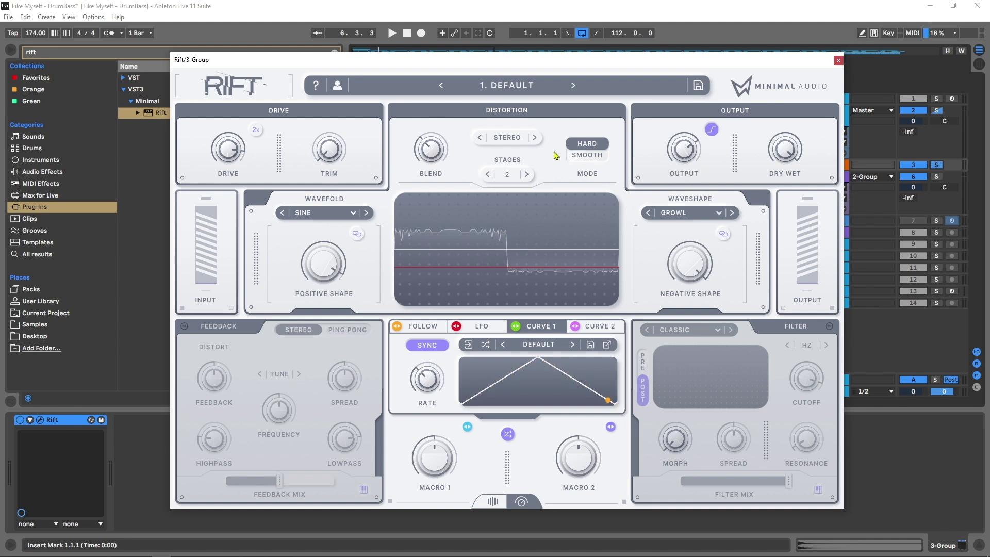
Reset Blend to its centre and switch the Output clipper to its red mode
double_click(437, 152)
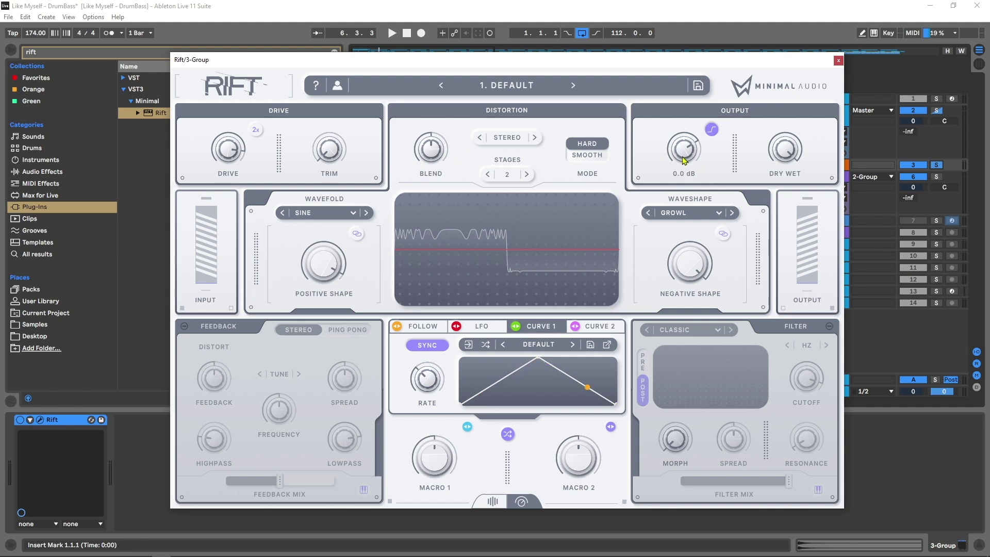
click(711, 130)
click(711, 131)
click(711, 131)
mouse_move(695, 136)
mouse_move(781, 156)
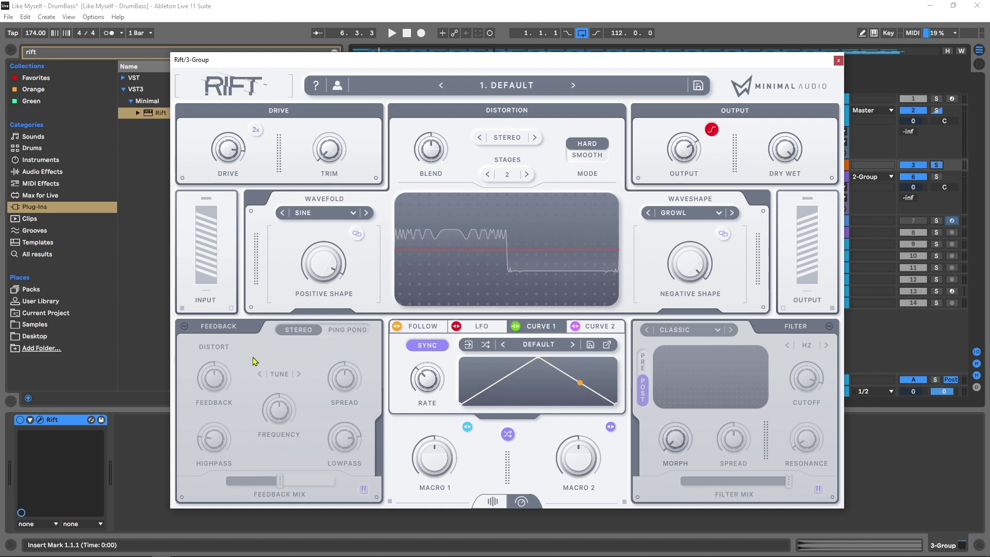
Enable the Feedback section and compare it bypassed and active during playback
click(184, 327)
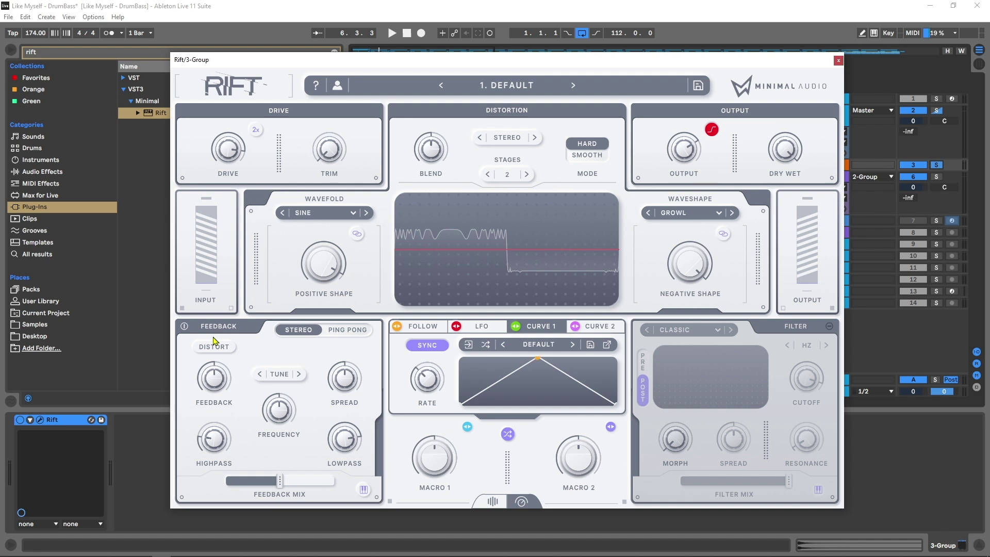
key(space)
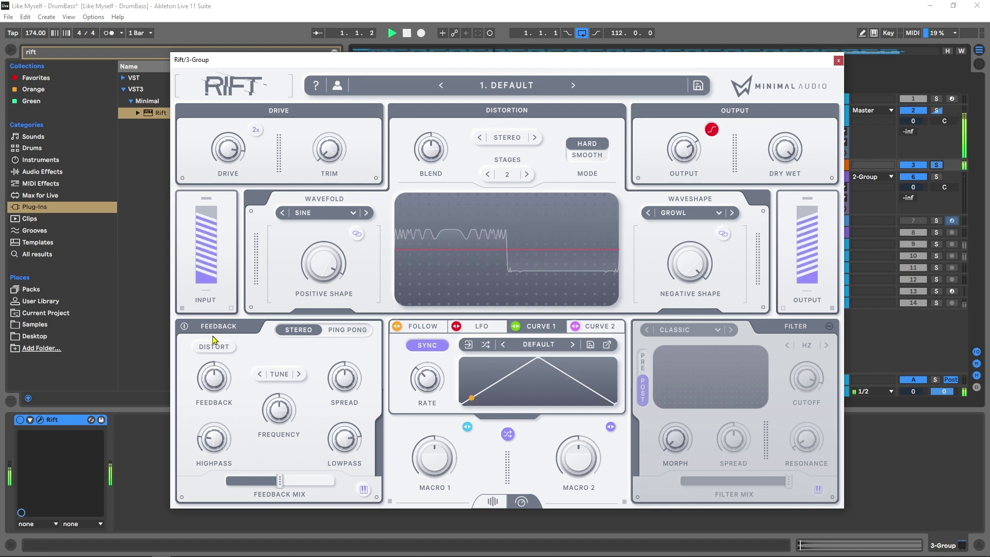
click(184, 326)
click(185, 327)
mouse_move(284, 410)
key(space)
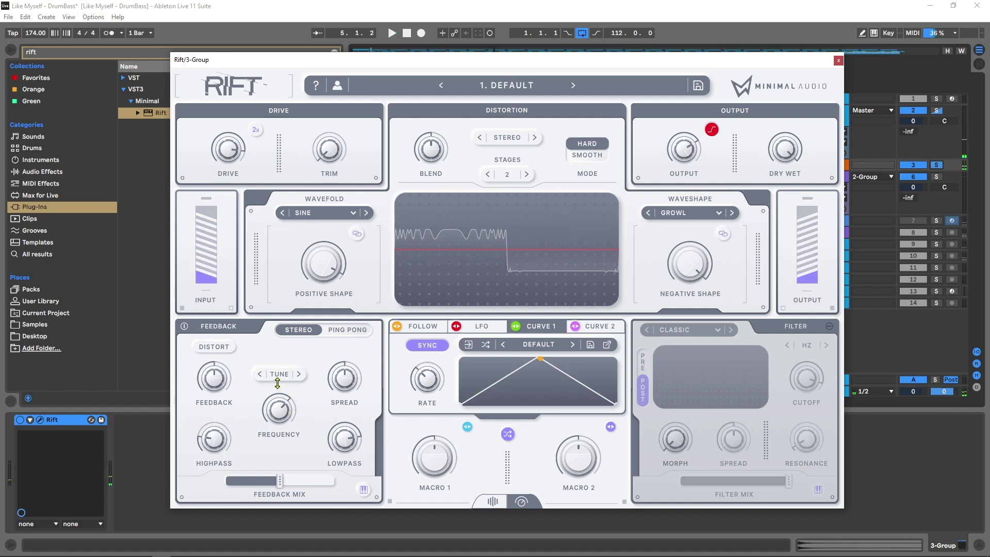
Try a feedback frequency of C#3, and change the feedback mode to the tuned Comb option
drag(283, 408, 282, 423)
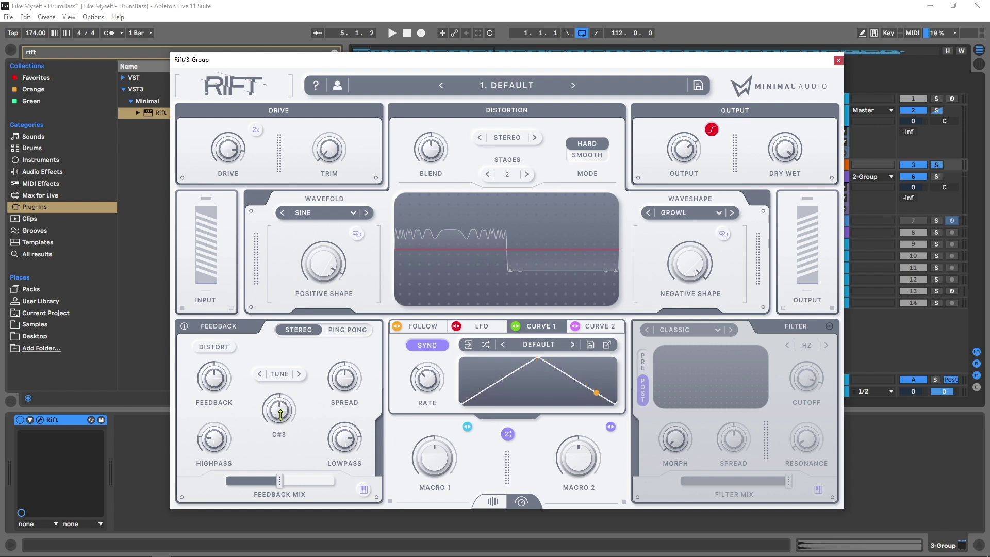
drag(281, 414, 280, 417)
click(278, 374)
mouse_move(309, 389)
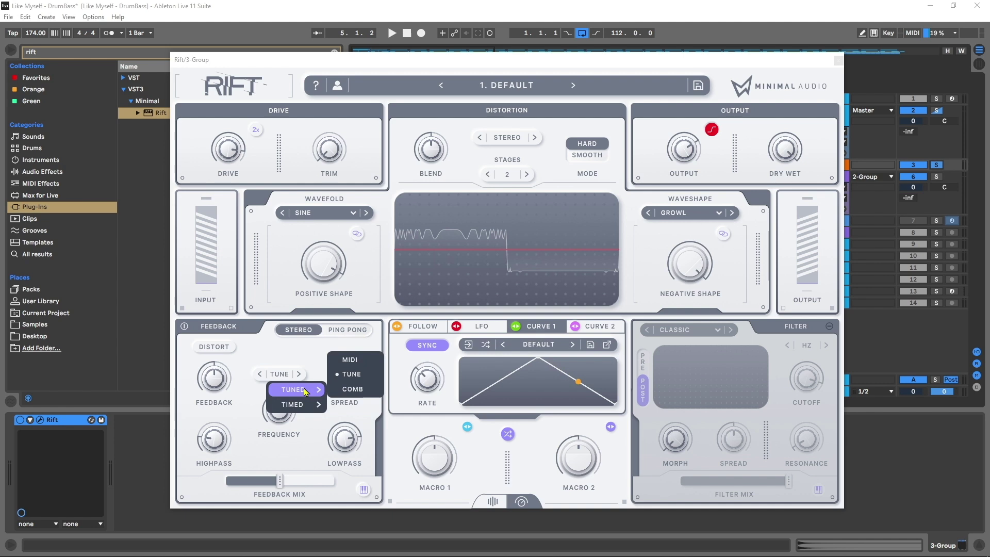
click(341, 392)
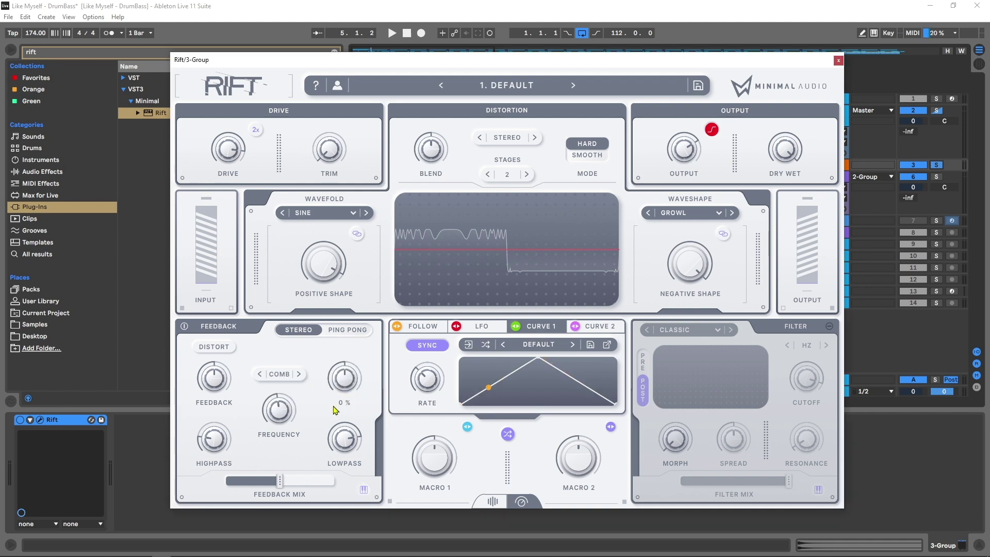
Audition the comb feedback with its frequency at 2.37 kHz and Feedback Mix raised to roughly 70%
key(space)
drag(283, 394, 289, 431)
drag(279, 481, 301, 481)
drag(291, 435, 293, 442)
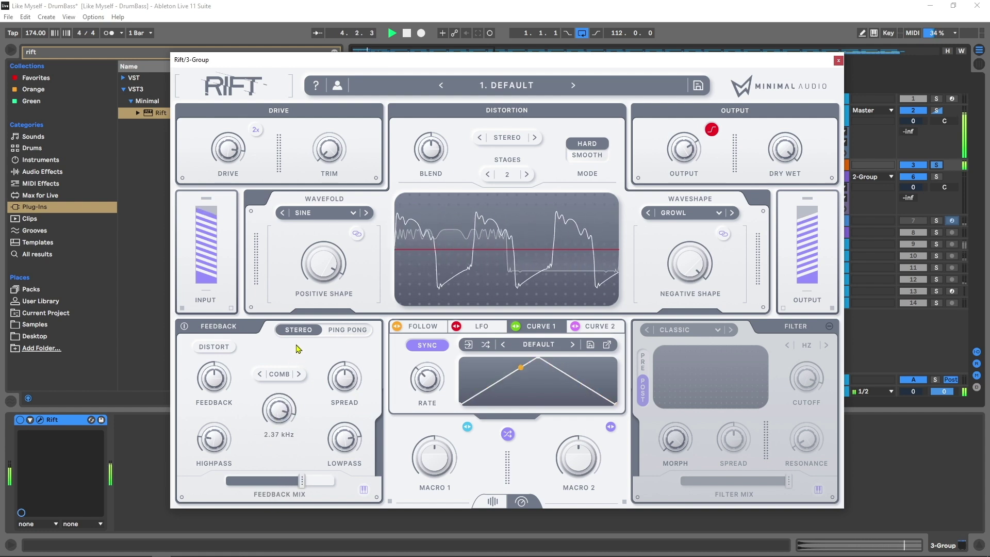
key(space)
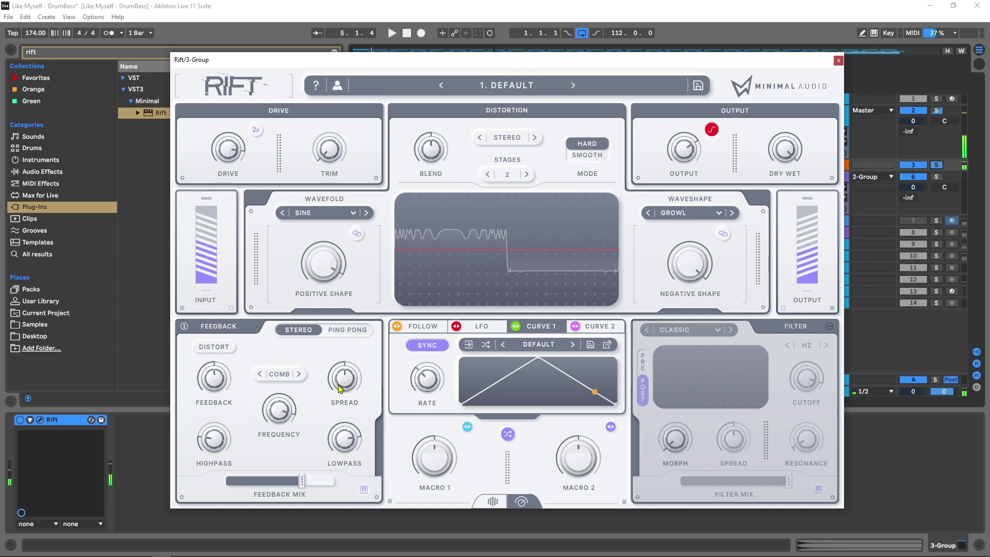
Change the feedback mode to the timed Sync option
click(282, 376)
mouse_move(304, 404)
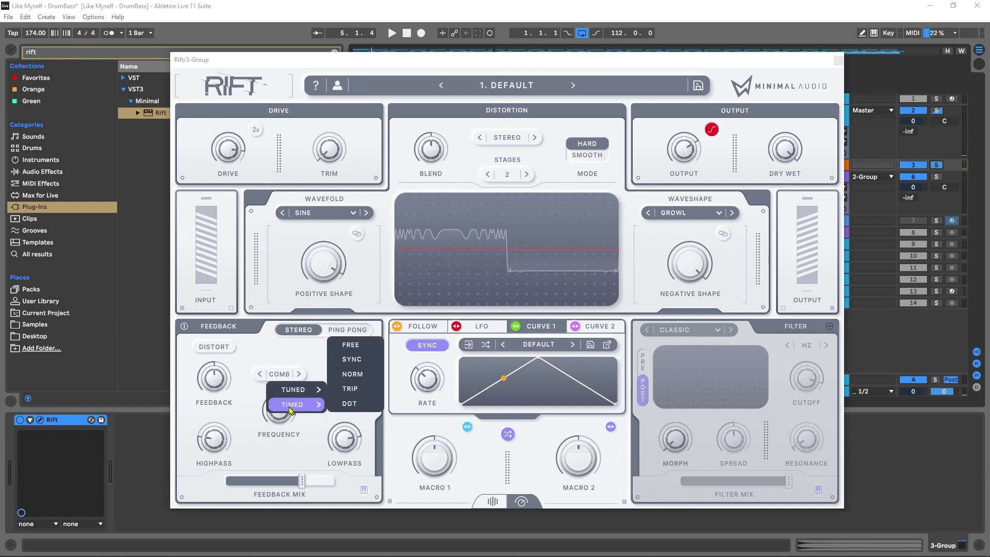
click(352, 360)
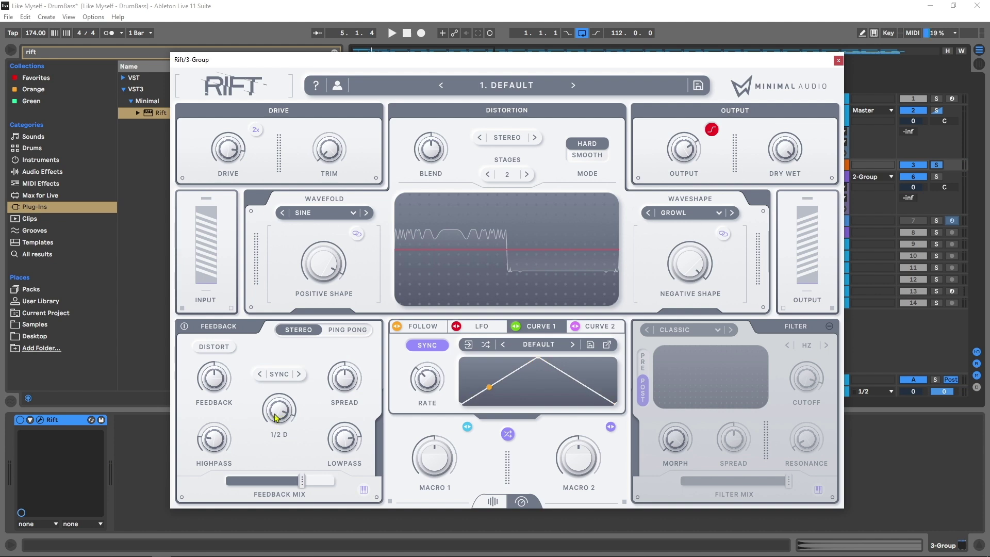
Shorten the synced feedback time during playback and set the Feedback amount to -38 %
key(space)
drag(283, 417, 274, 423)
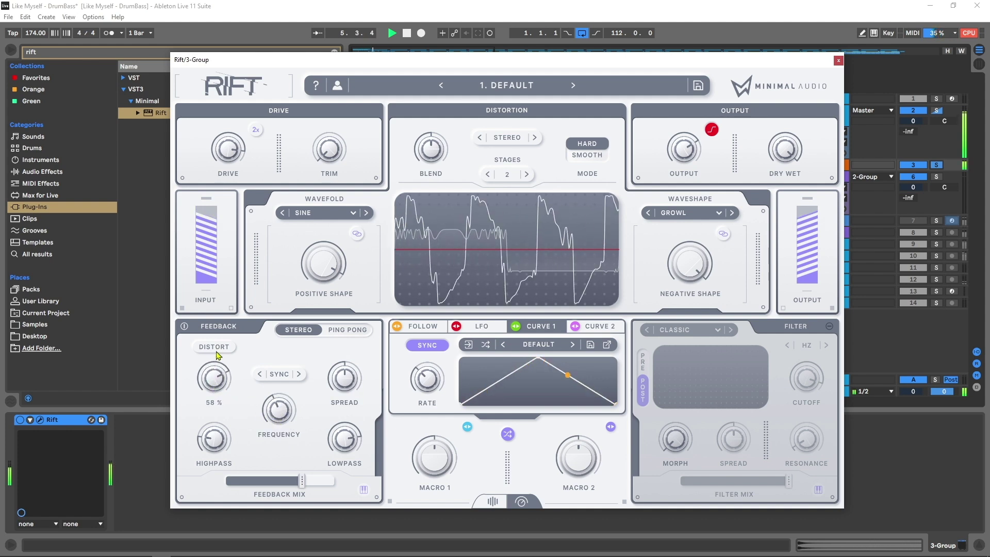
mouse_move(214, 379)
mouse_down()
mouse_move(219, 361)
mouse_move(202, 391)
mouse_up()
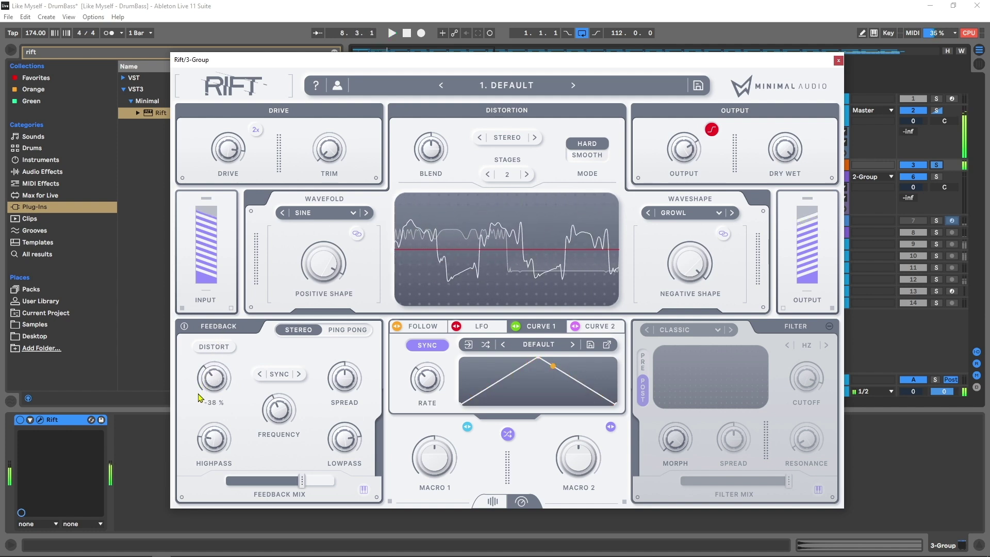
Stop playback, try the Ping Pong routing for the feedback section, and return it to Stereo
key(space)
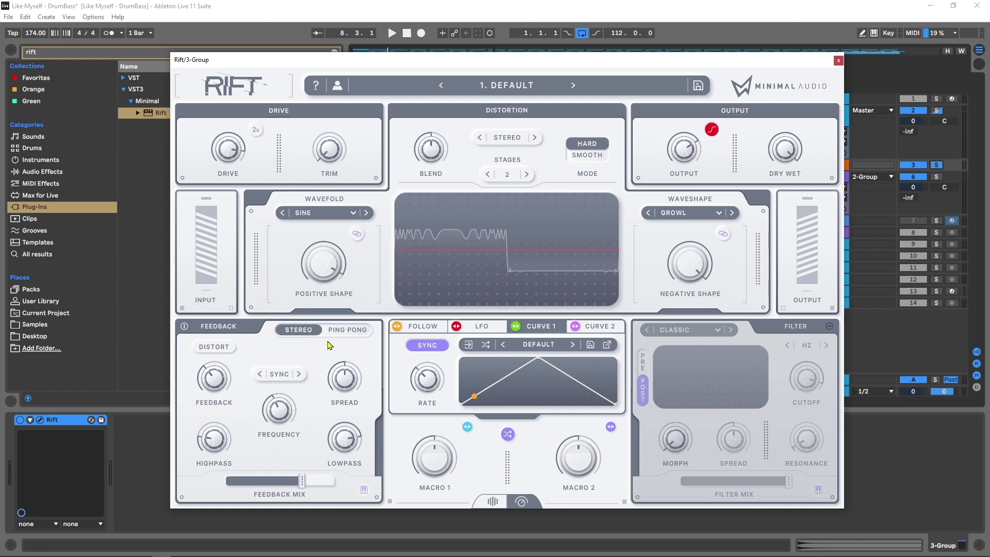
click(342, 331)
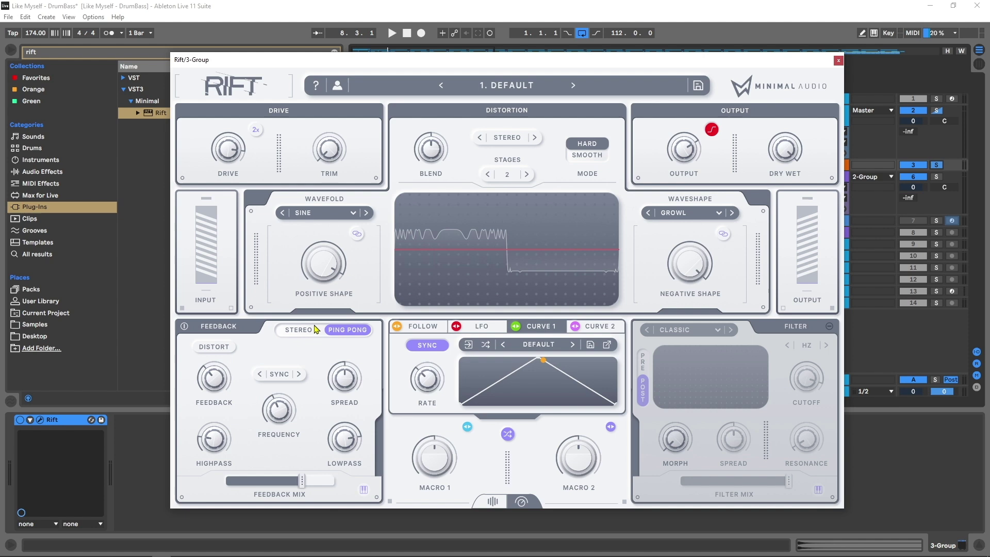
click(303, 332)
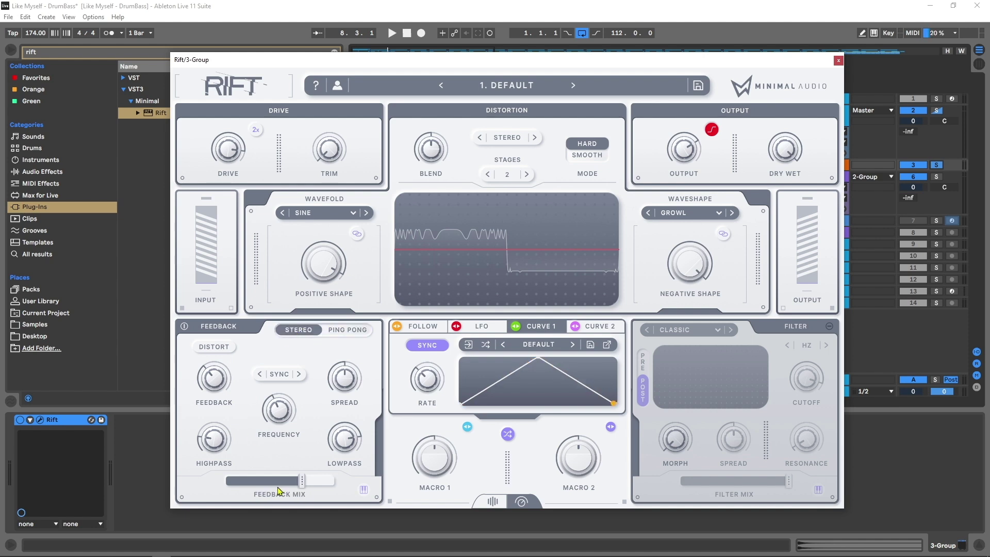
Raise Feedback Mix to 81 % and change the feedback mode to the tuned Tune option
mouse_move(306, 482)
mouse_down()
mouse_move(266, 481)
mouse_move(315, 482)
mouse_up()
mouse_move(334, 451)
click(281, 374)
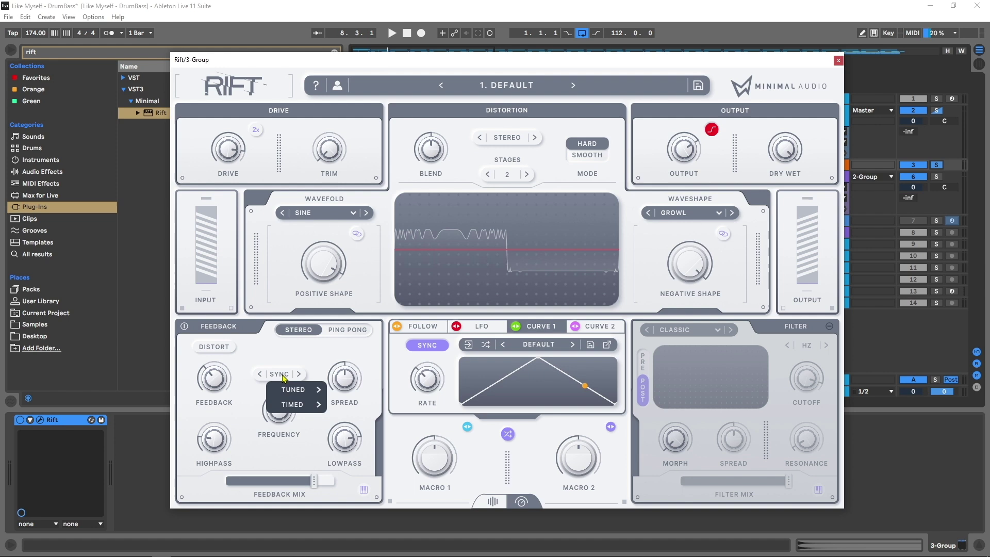
mouse_move(299, 389)
click(352, 375)
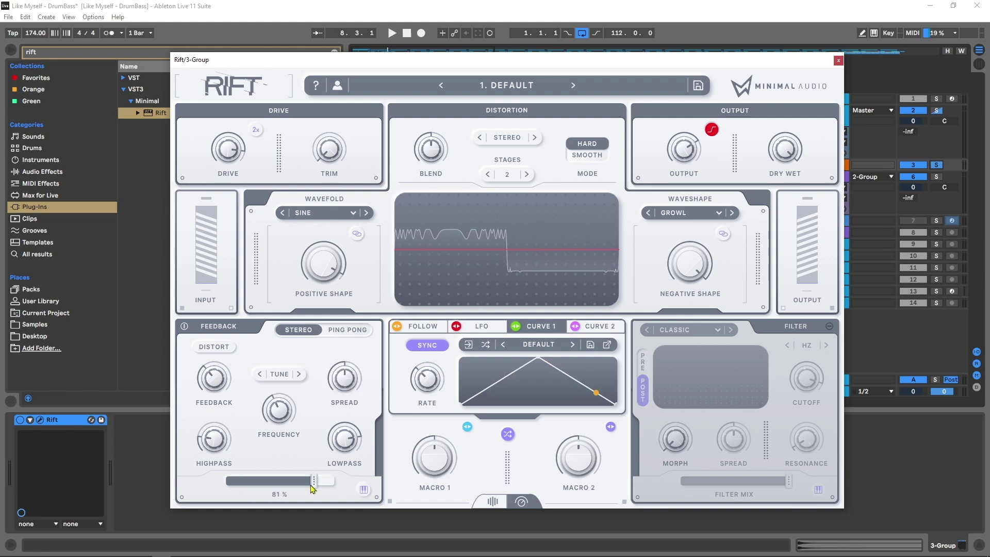
Restrict the feedback frequency to the notes D, G and B
click(364, 488)
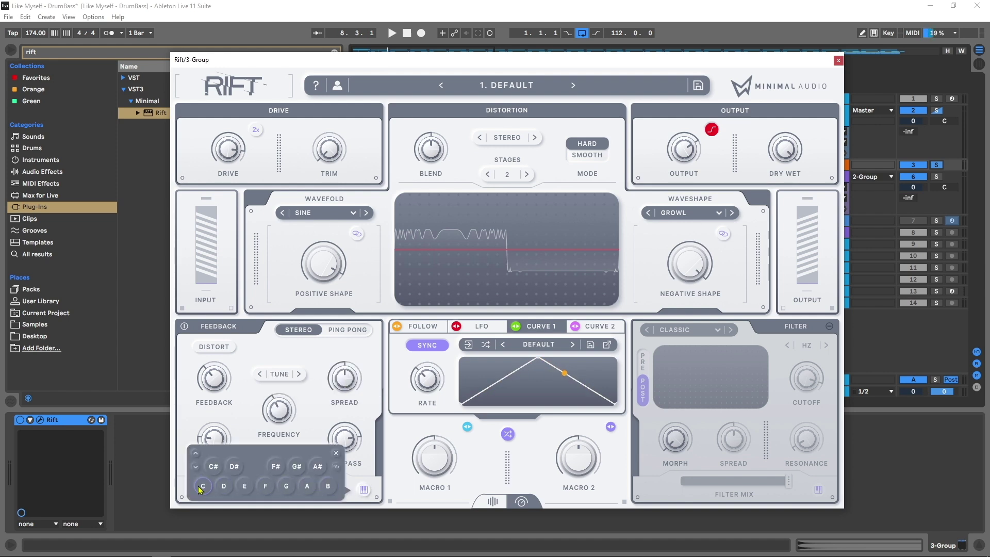
click(288, 487)
click(225, 487)
mouse_move(281, 438)
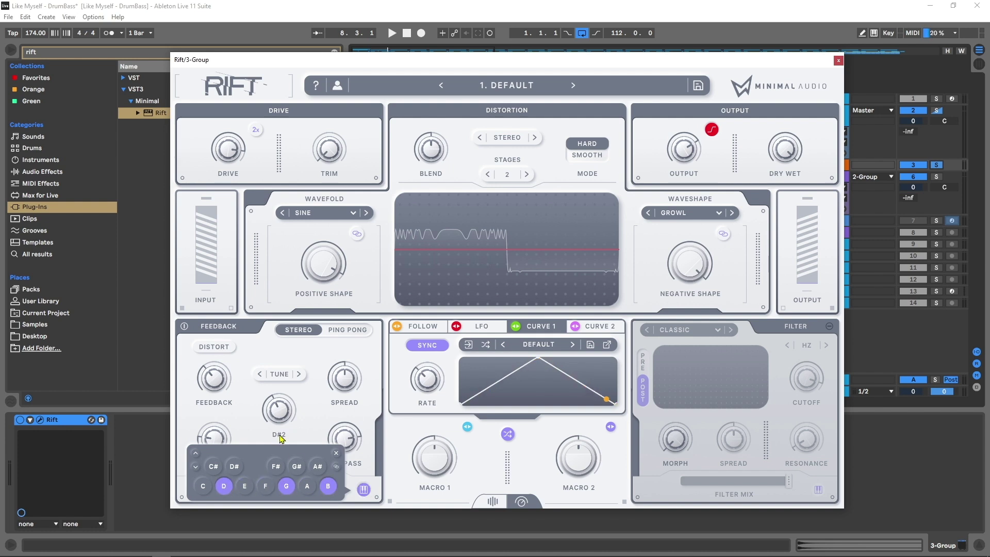
click(336, 453)
Raise the feedback frequency to D5 and clear the note restriction
mouse_move(288, 410)
mouse_down()
mouse_move(281, 434)
mouse_move(288, 398)
mouse_up()
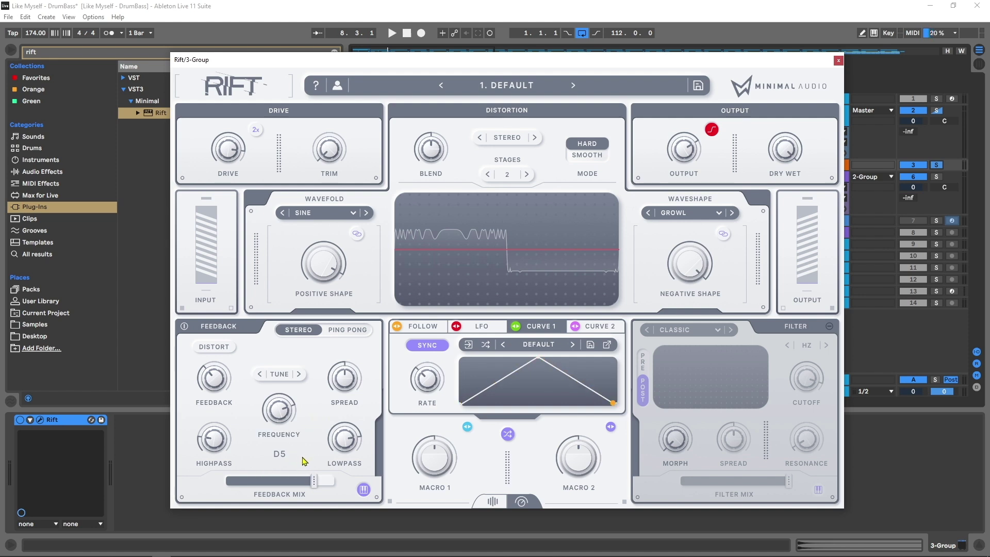
click(362, 490)
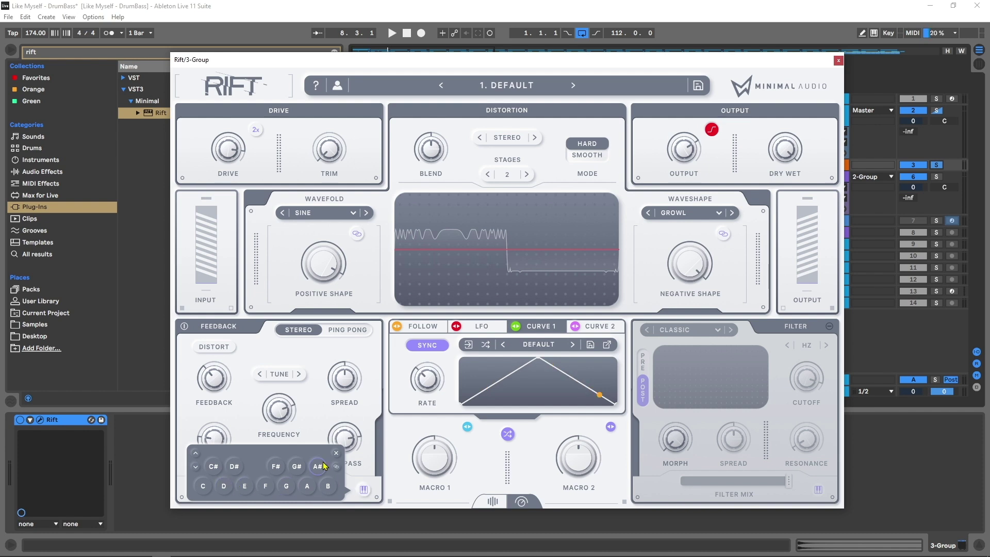
click(336, 454)
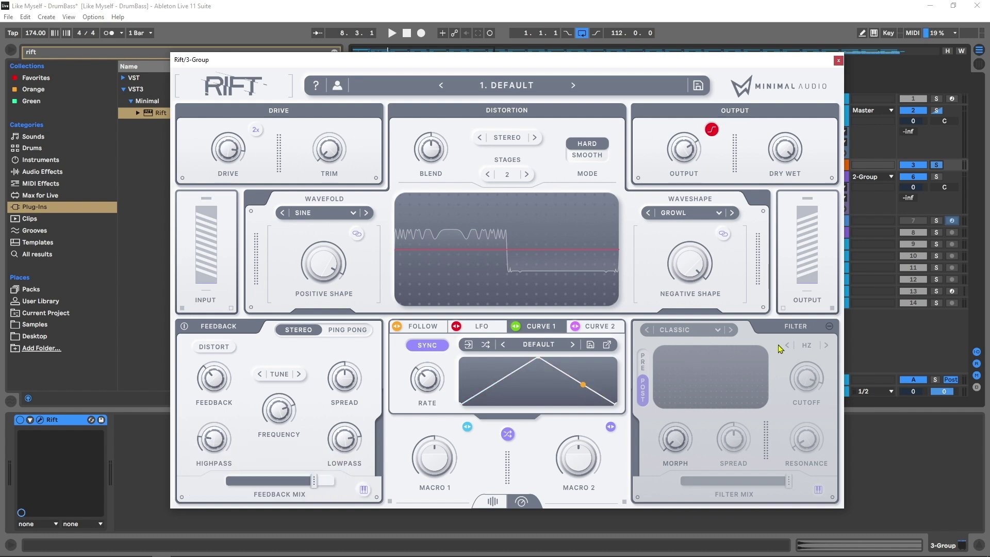
Enable the filter section and choose the Shifty filter from the Morph category
click(829, 327)
click(681, 334)
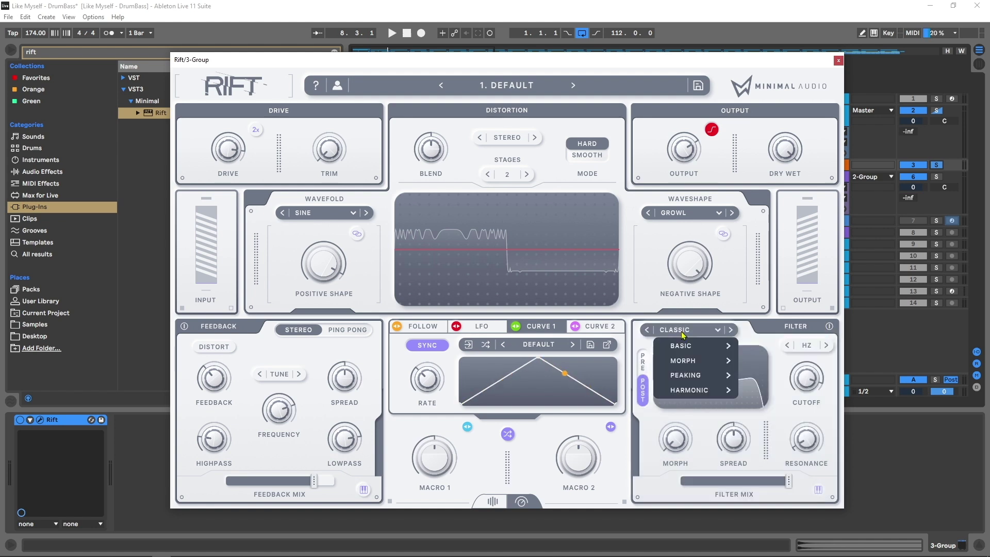
mouse_move(684, 346)
mouse_move(688, 368)
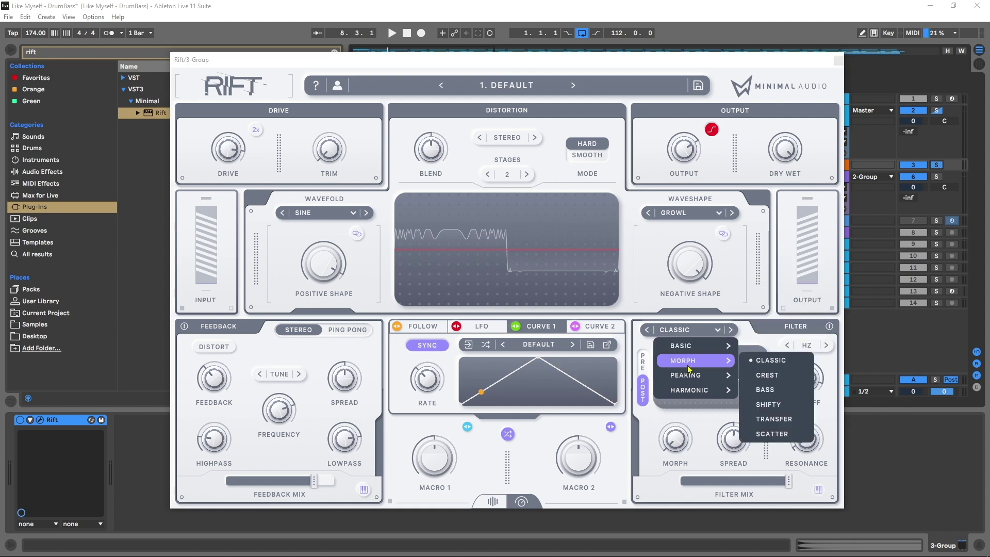
click(768, 404)
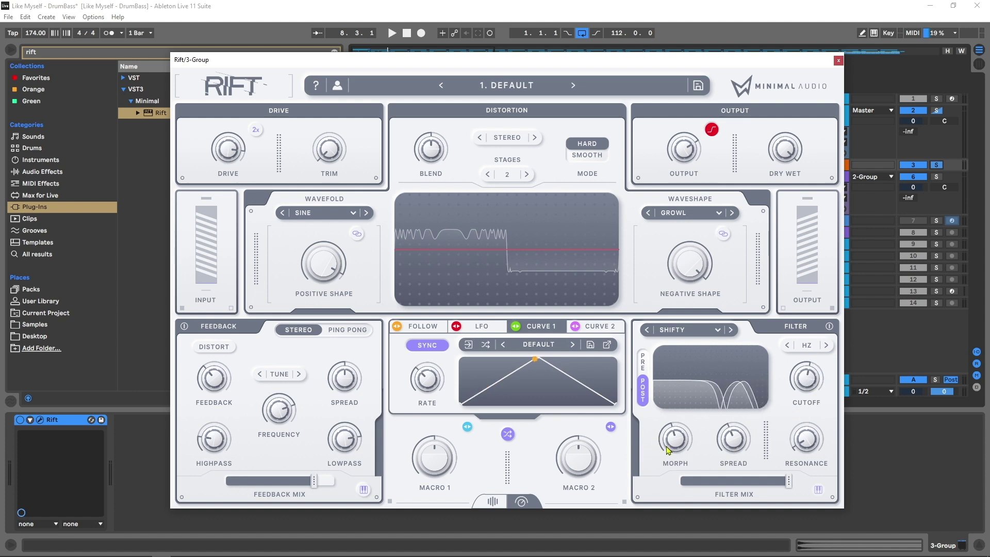
Sweep the filter's Morph amount between 0 % and 100 % during playback, switching the filter type to Transfer
drag(682, 432, 674, 469)
key(space)
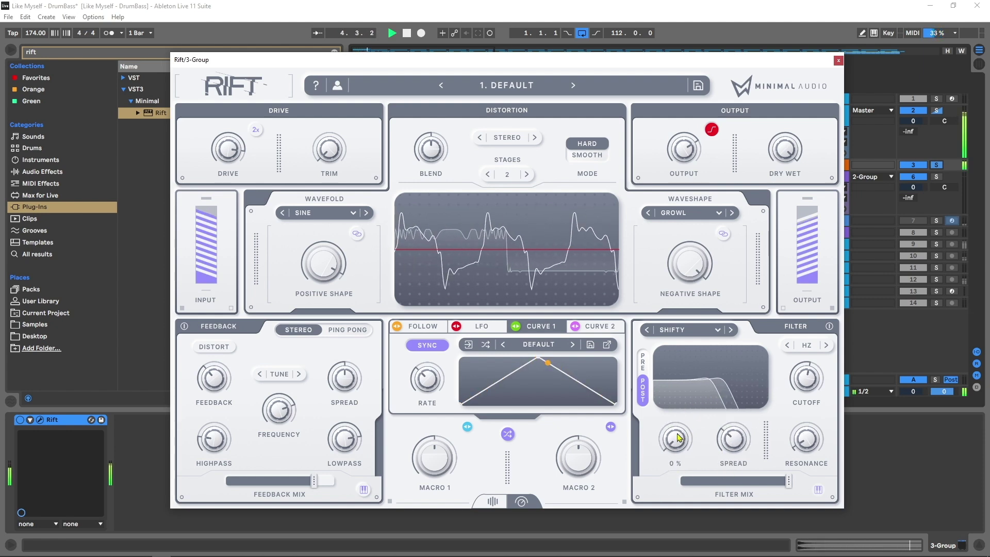
click(731, 329)
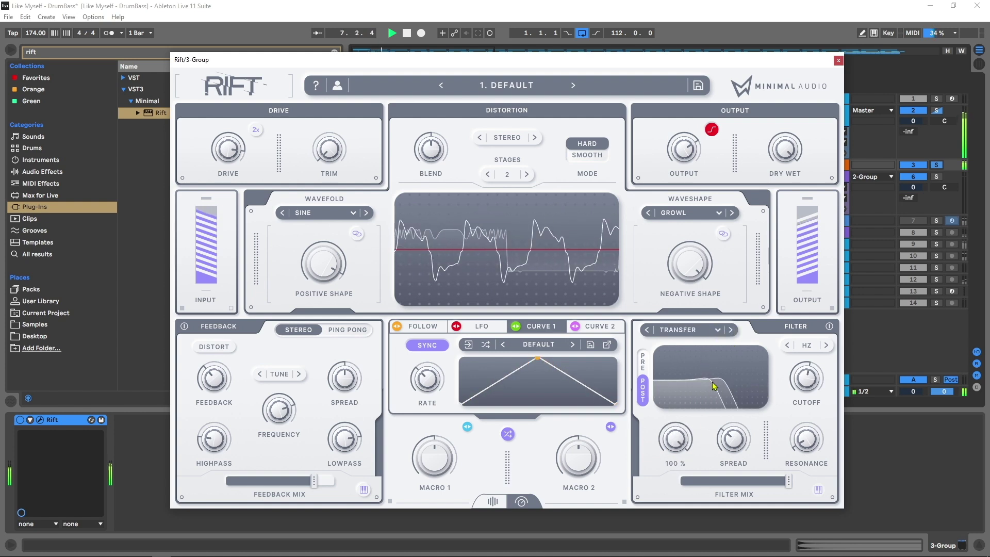
drag(661, 437, 659, 432)
key(space)
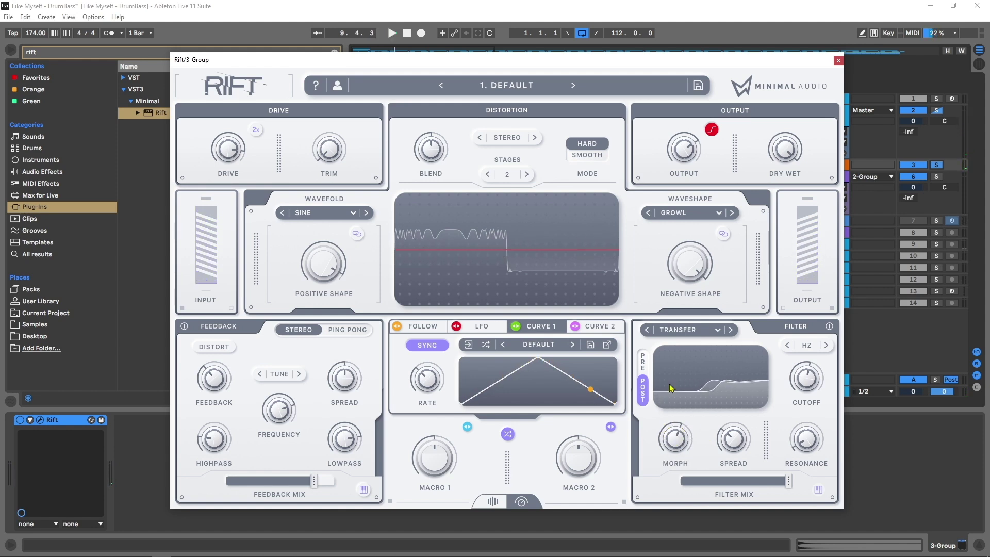
Assign the LFO to the filter's Morph control with a positive modulation amount
click(491, 327)
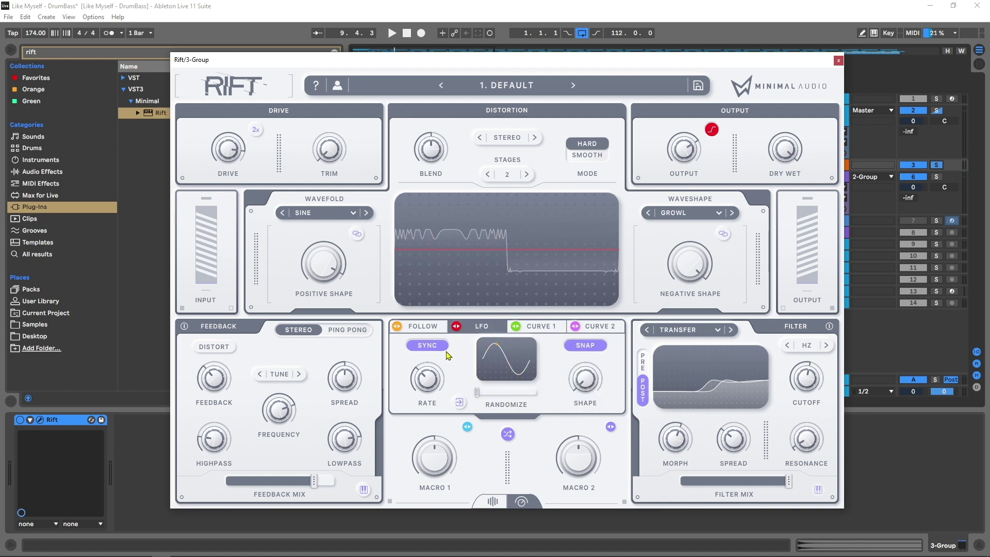
mouse_move(479, 395)
mouse_move(656, 424)
drag(652, 424, 670, 438)
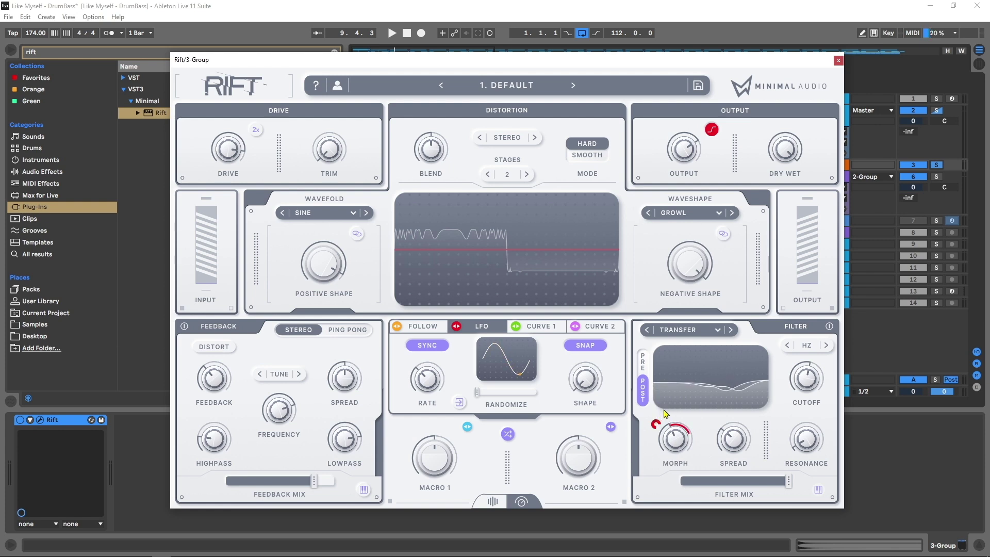
Audition the LFO-modulated filter and set the synced LFO rate to 1/4 T
key(space)
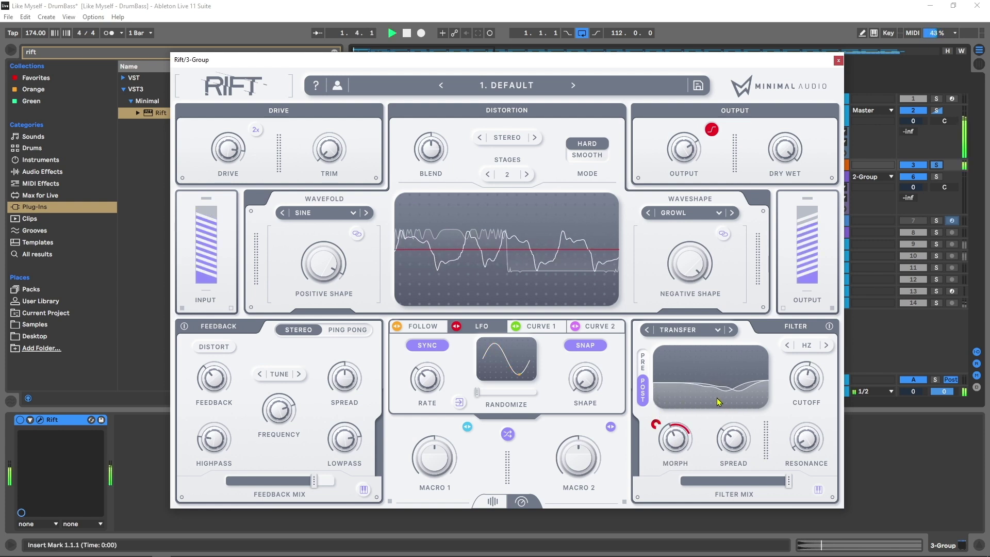
key(space)
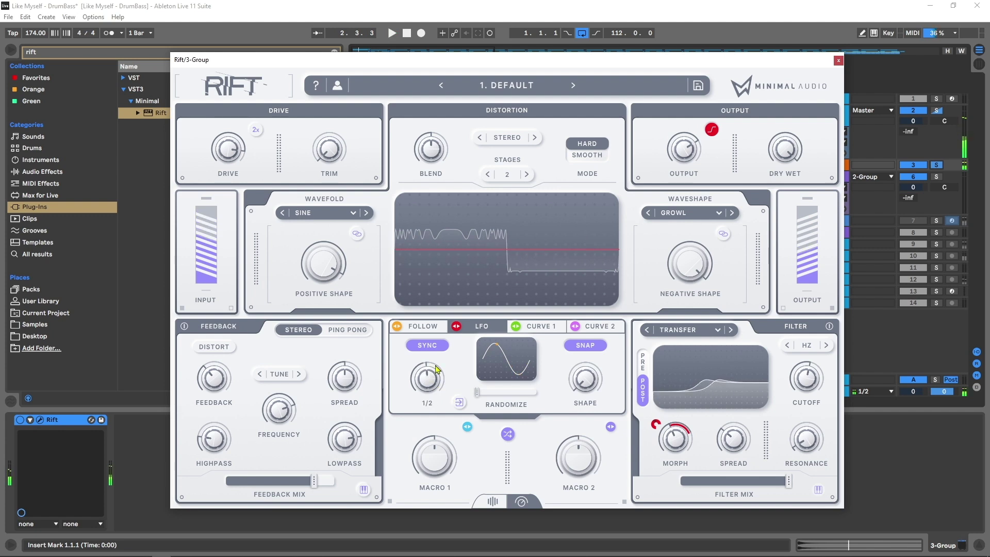
key(space)
drag(437, 370, 446, 352)
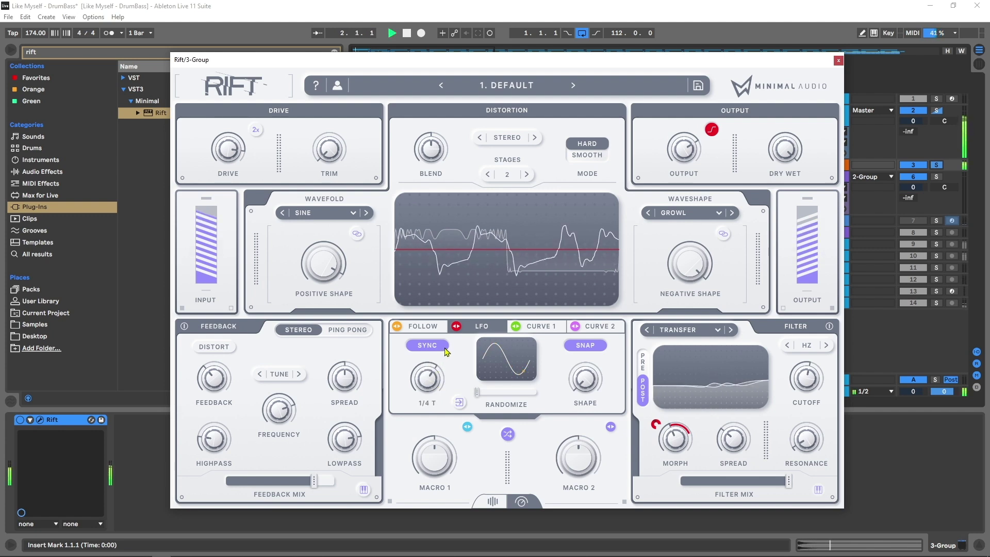
Try the basic Notch filter and the peaking Flutter filter during playback
click(693, 330)
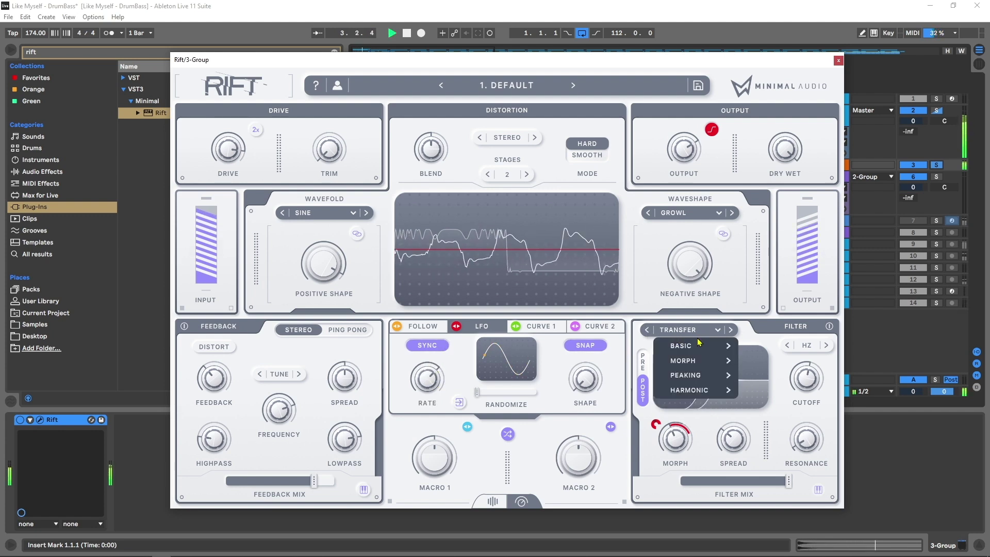
mouse_move(686, 345)
click(773, 315)
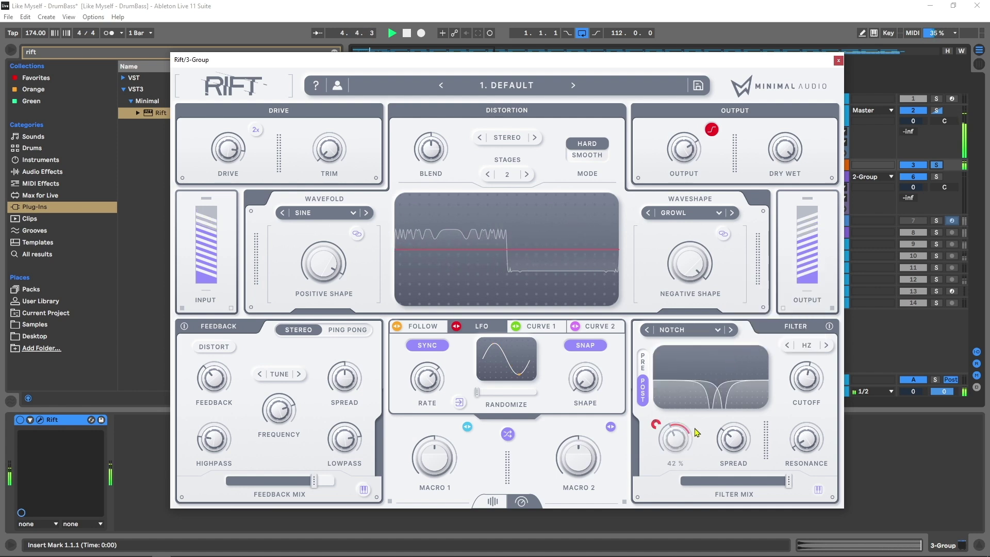
click(691, 334)
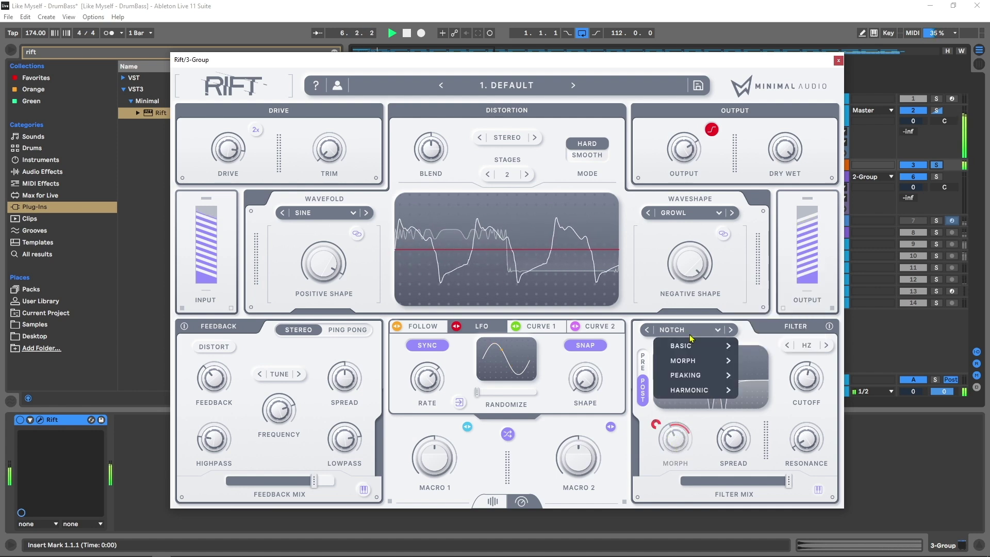
mouse_move(695, 374)
click(771, 374)
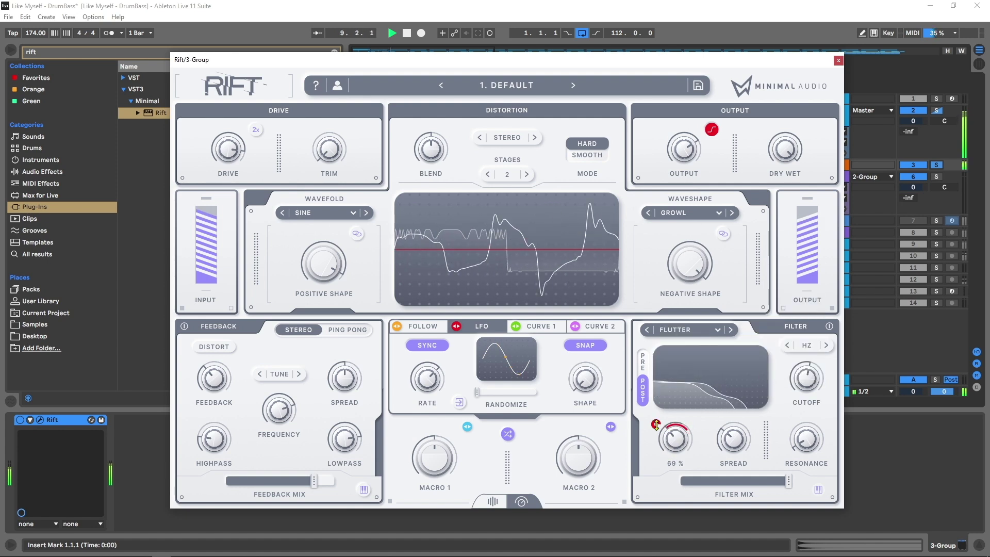
key(space)
Change the filter to the harmonic Snarl type and audition it with the LFO modulation
click(689, 333)
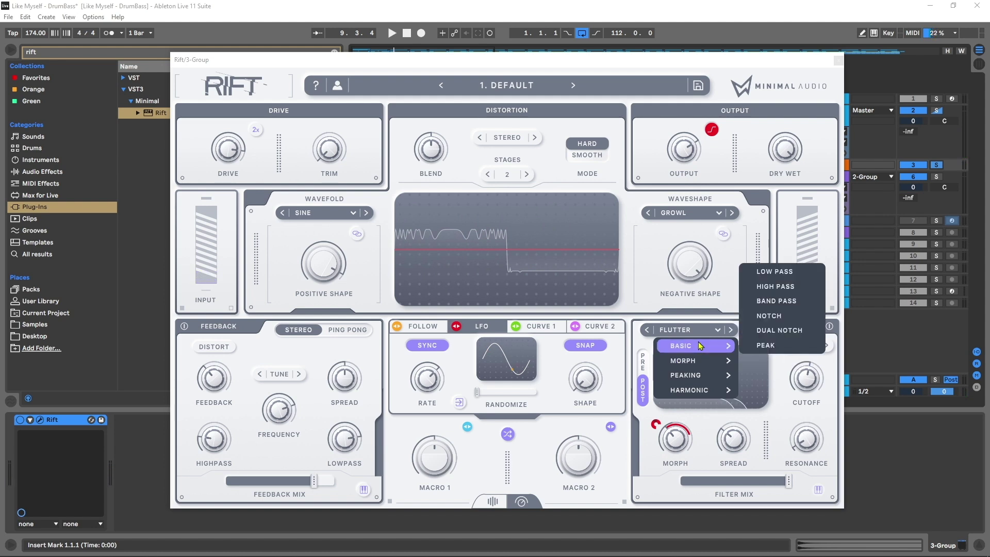
mouse_move(688, 391)
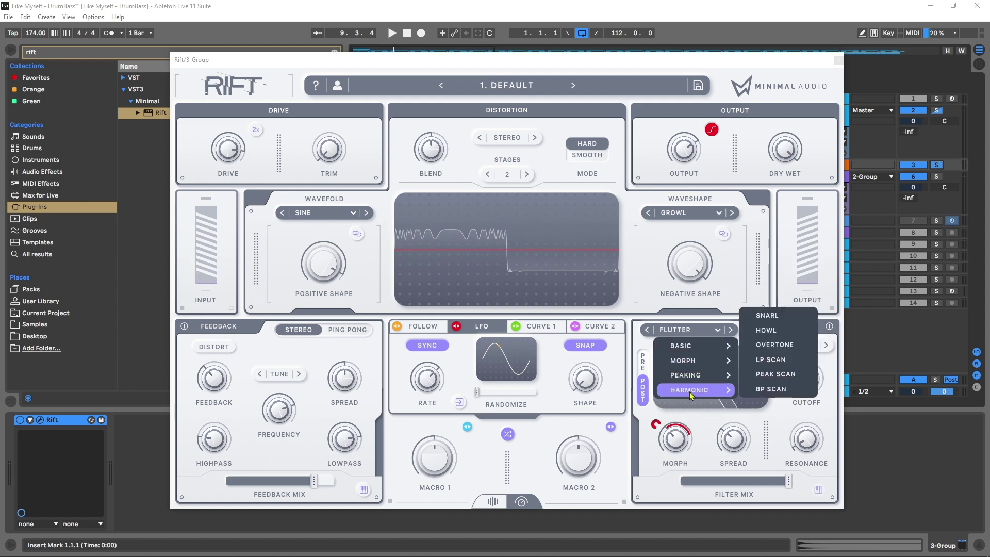
click(766, 314)
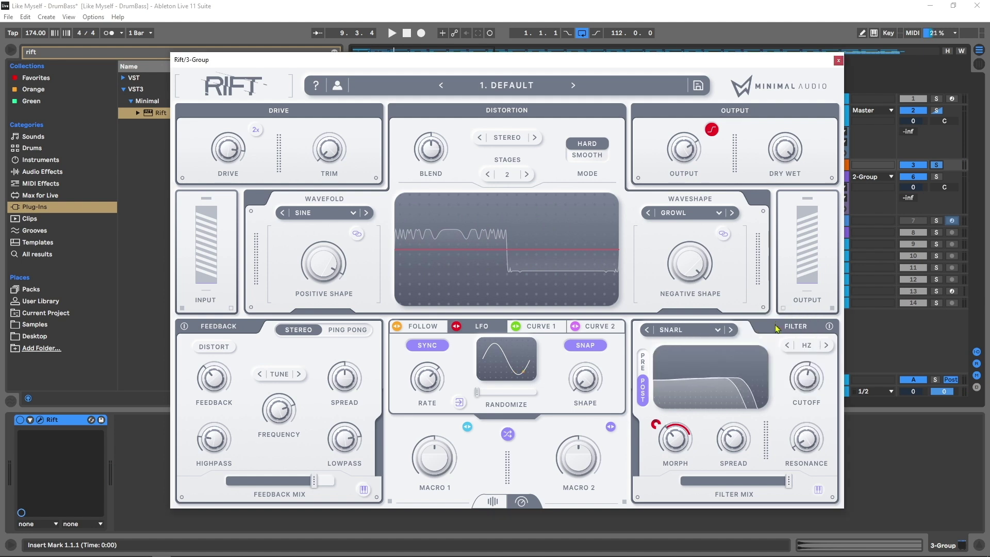
key(space)
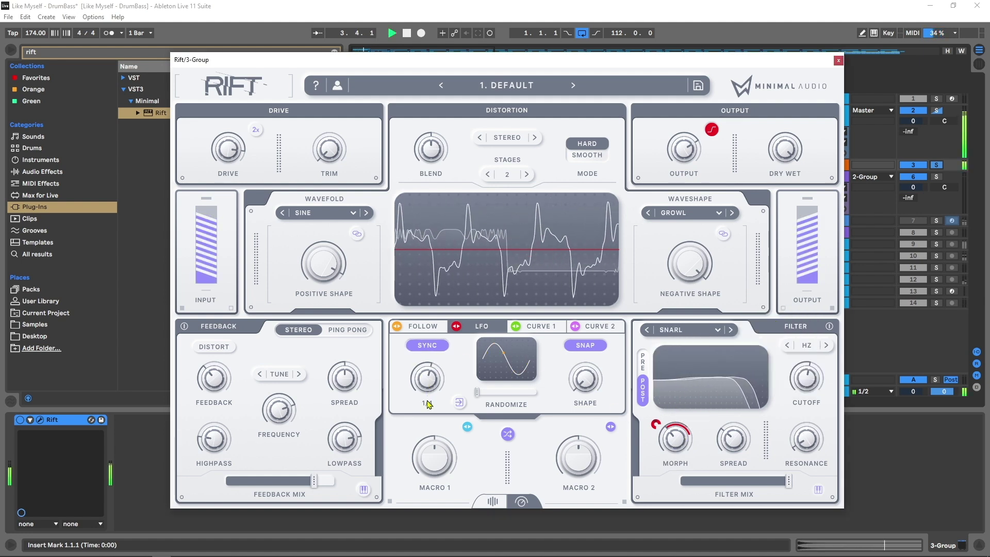
key(space)
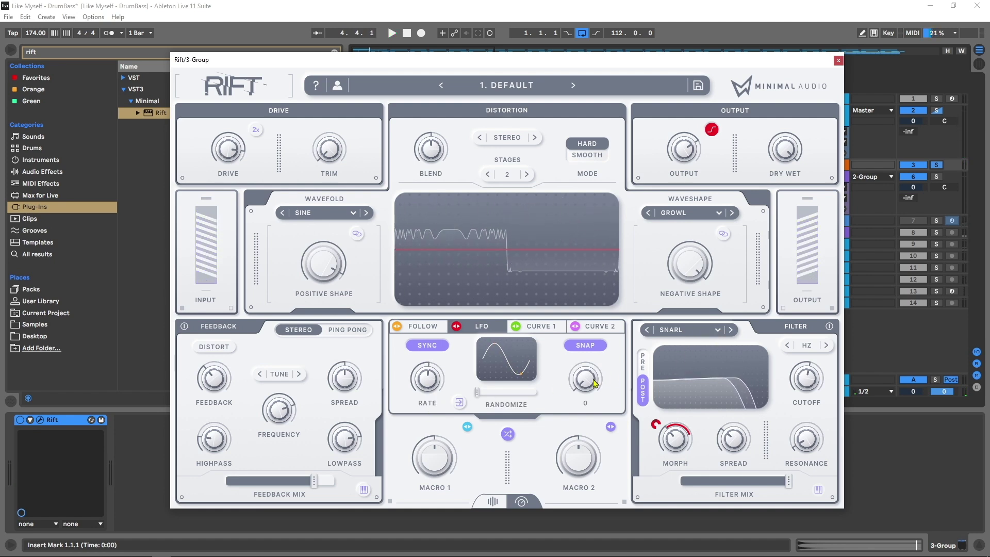
Try different LFO Shape settings and raise the LFO's Randomize amount to about halfway
drag(588, 374, 527, 362)
drag(477, 394, 522, 397)
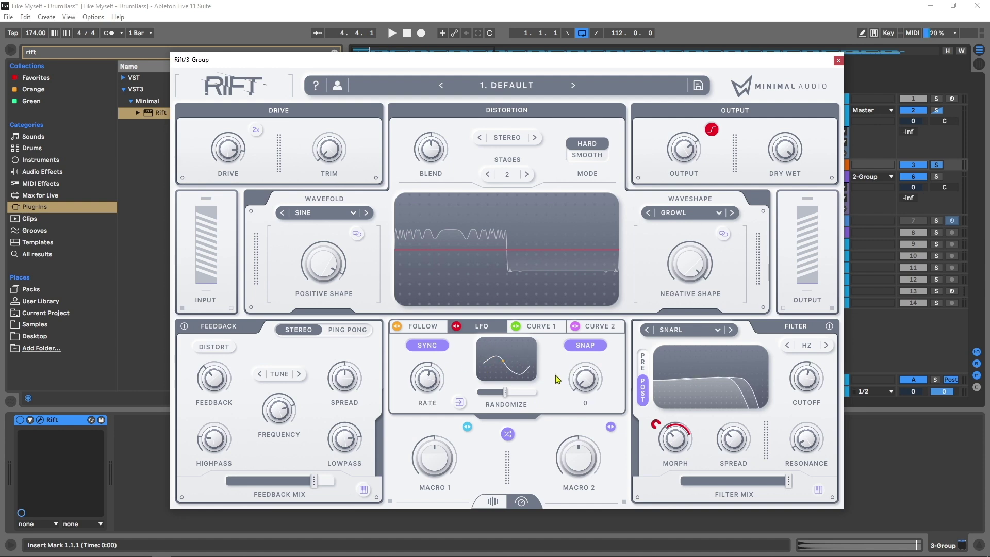
mouse_move(586, 377)
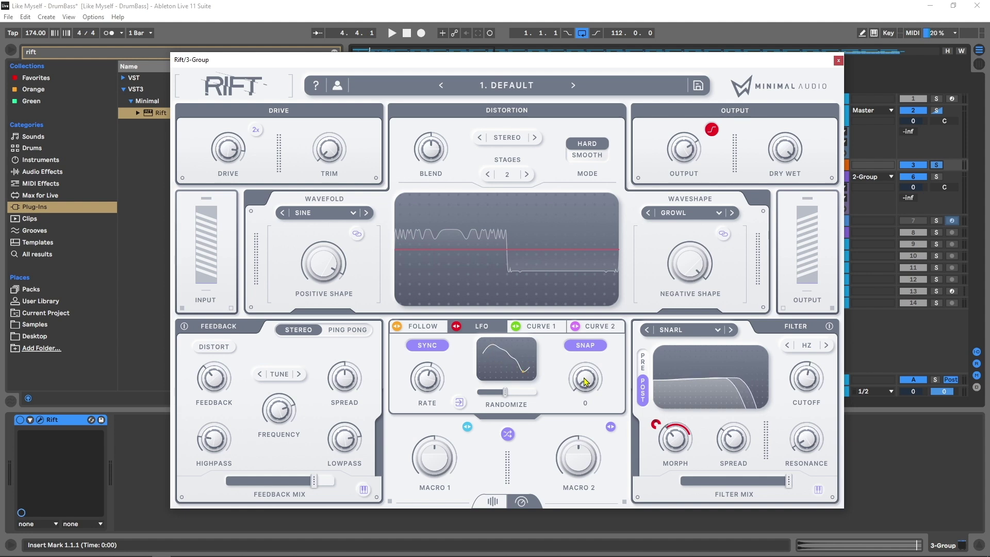
Audition the randomized LFO with the filter's base Morph value lowered and the filter type set back to Transfer
key(space)
mouse_move(673, 446)
drag(674, 446, 666, 462)
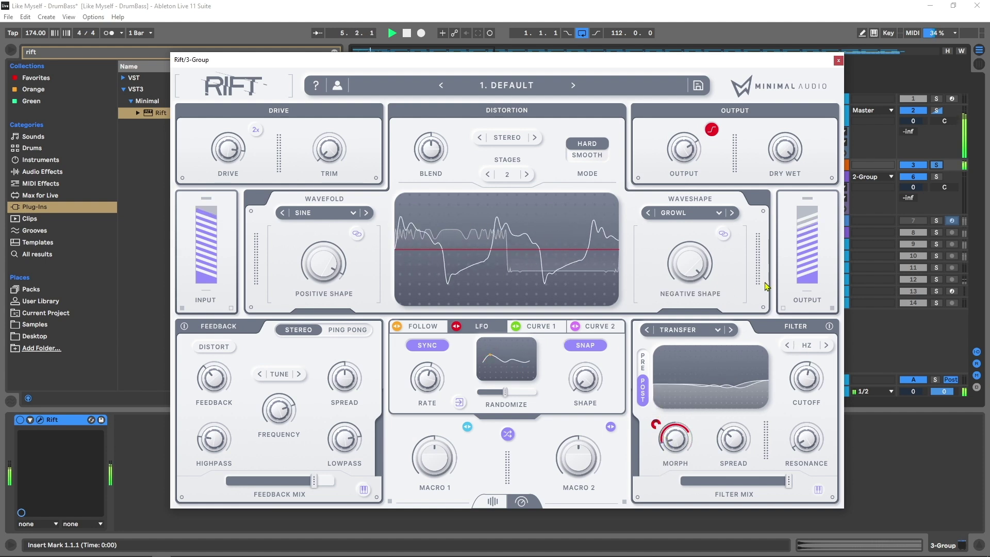
key(space)
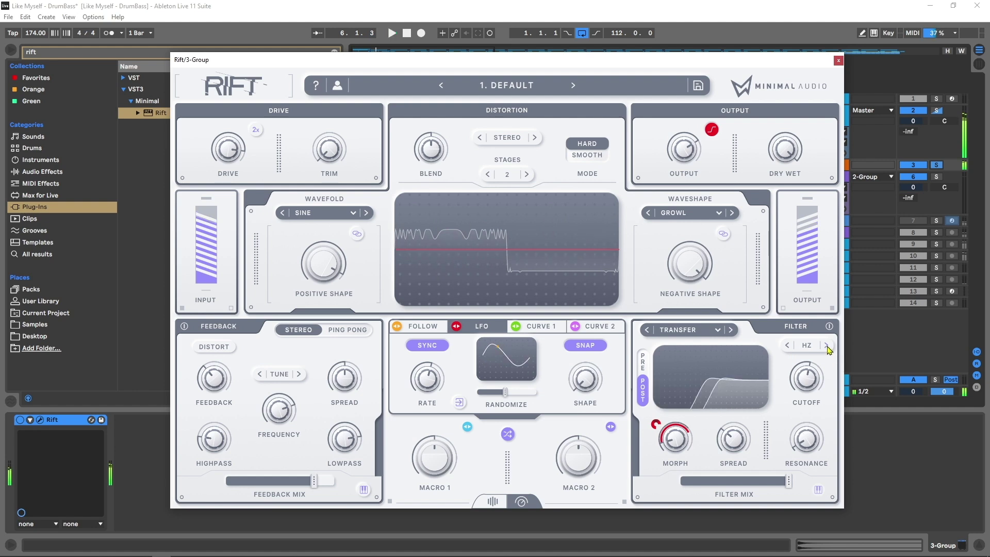
Switch the filter to the basic Low Pass type, try its Spread at -100 % and reset the Spread
click(802, 345)
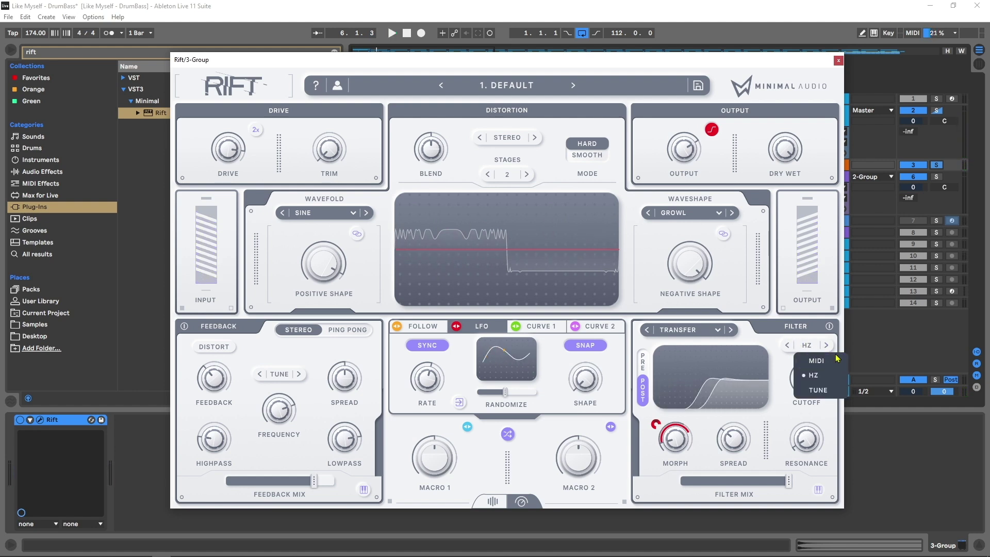
click(691, 330)
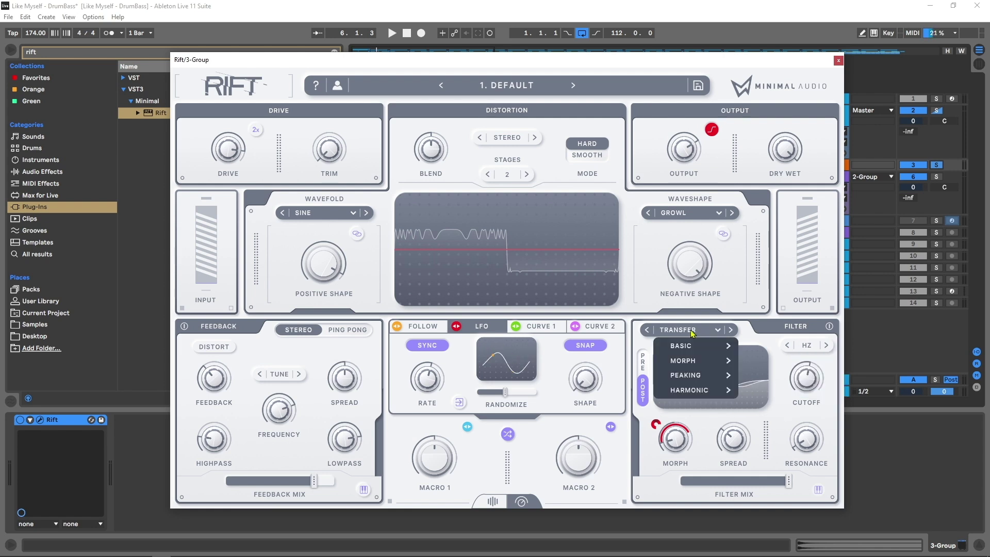
mouse_move(685, 346)
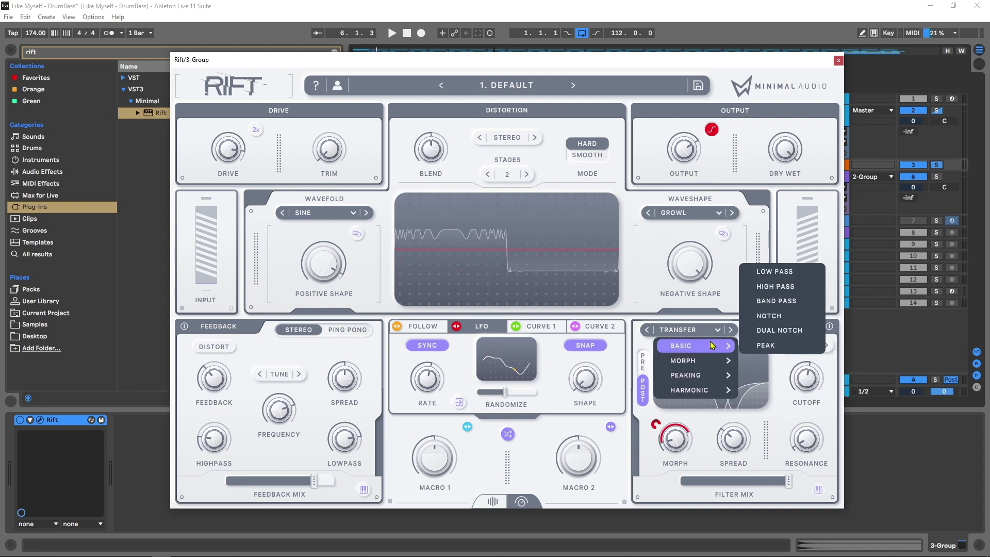
click(790, 274)
drag(741, 445, 710, 437)
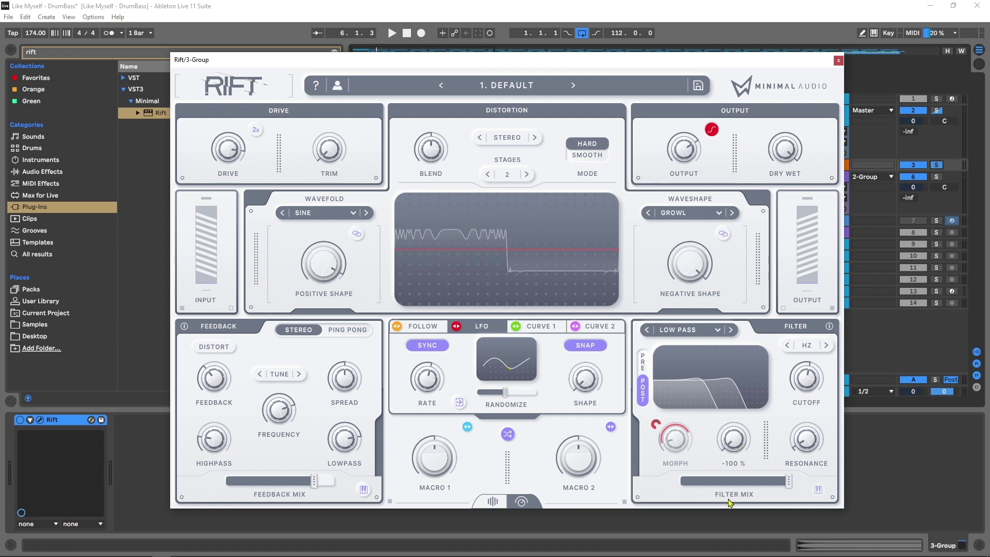
double_click(732, 440)
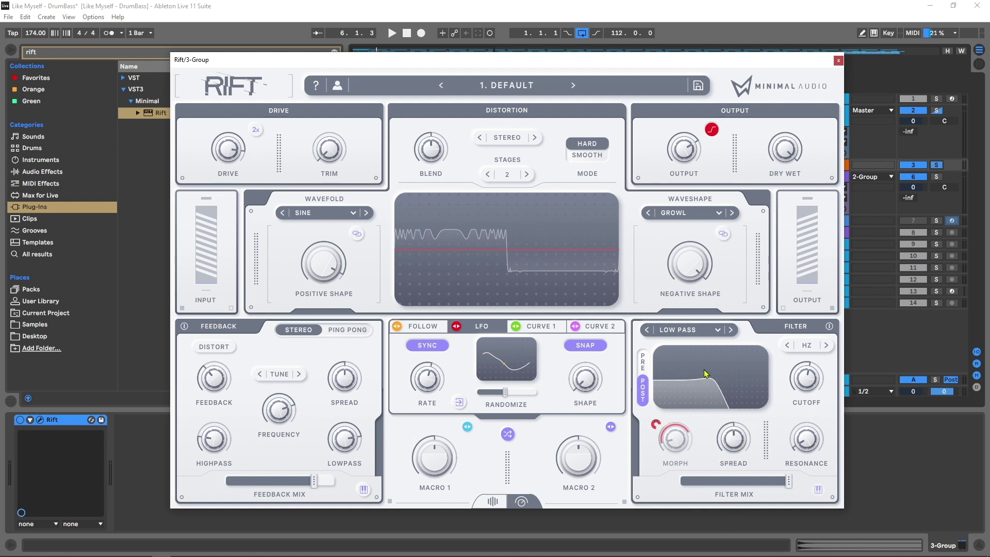
Set the filter's cutoff mode to Tune and check the filter's note-snap keyboard
click(803, 346)
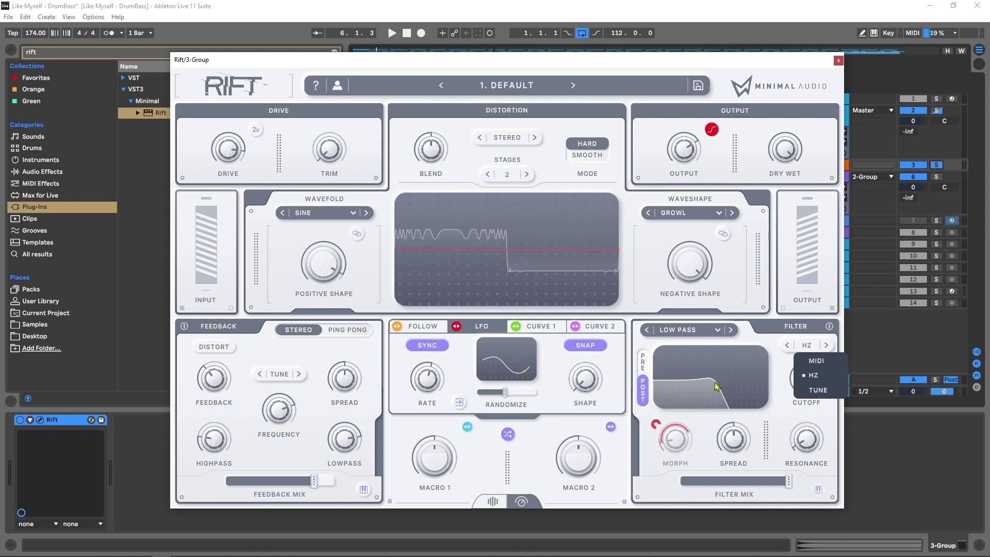
click(778, 432)
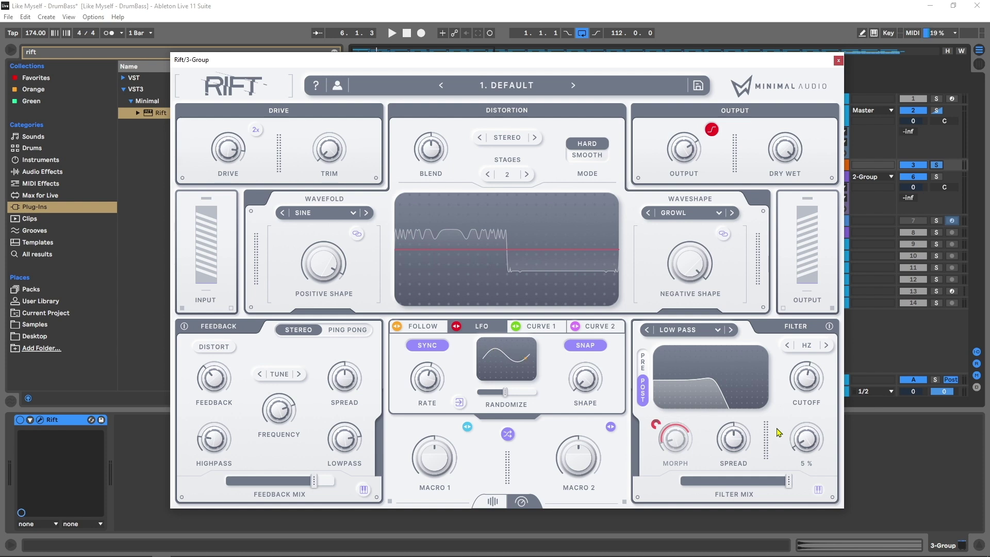
click(817, 488)
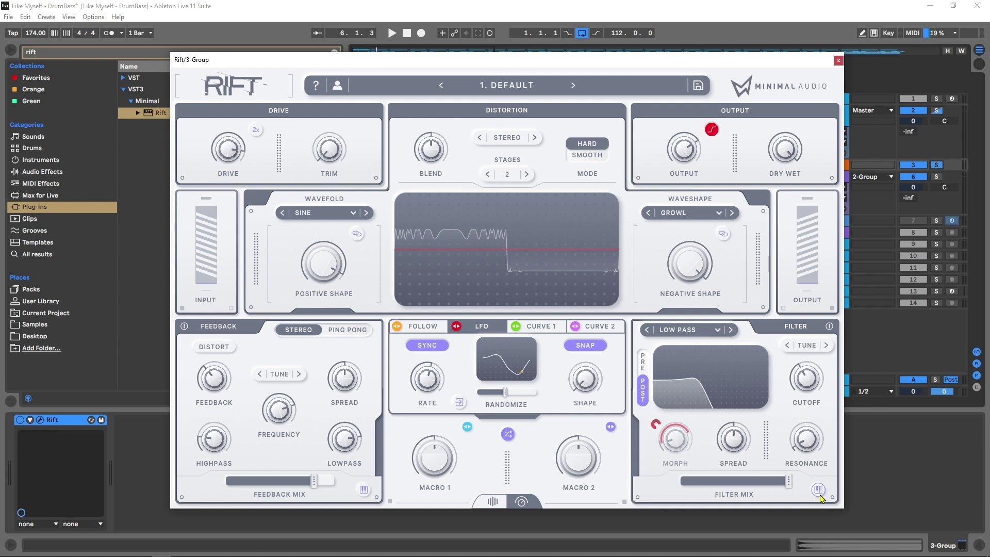
click(819, 491)
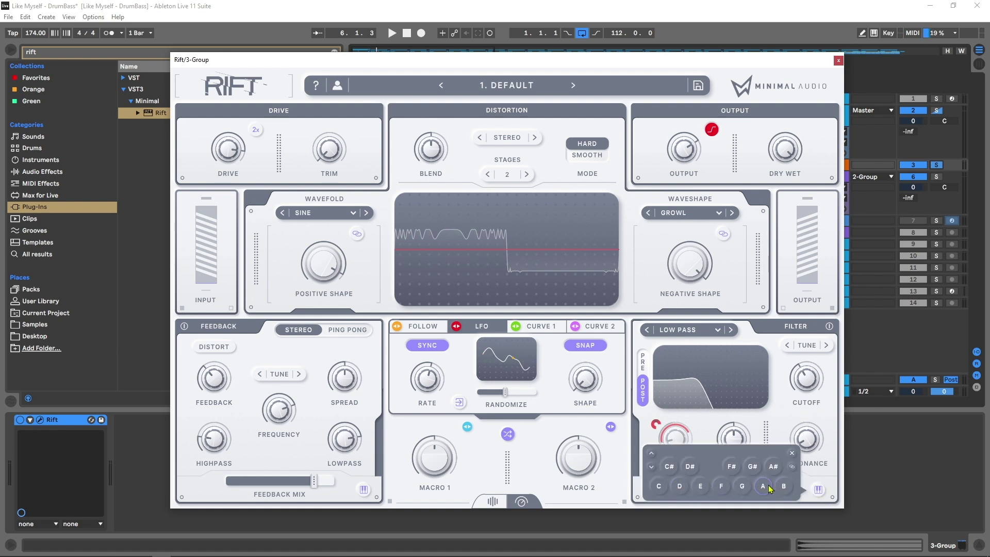
click(792, 454)
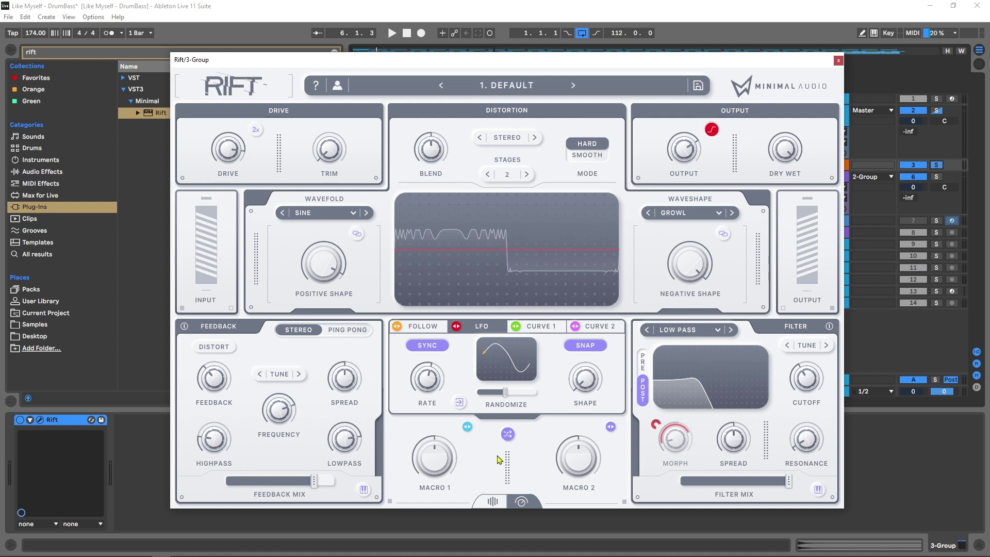
Switch to the Curve 1 modulator and bend its rising segment upward and its falling segment downward
click(422, 326)
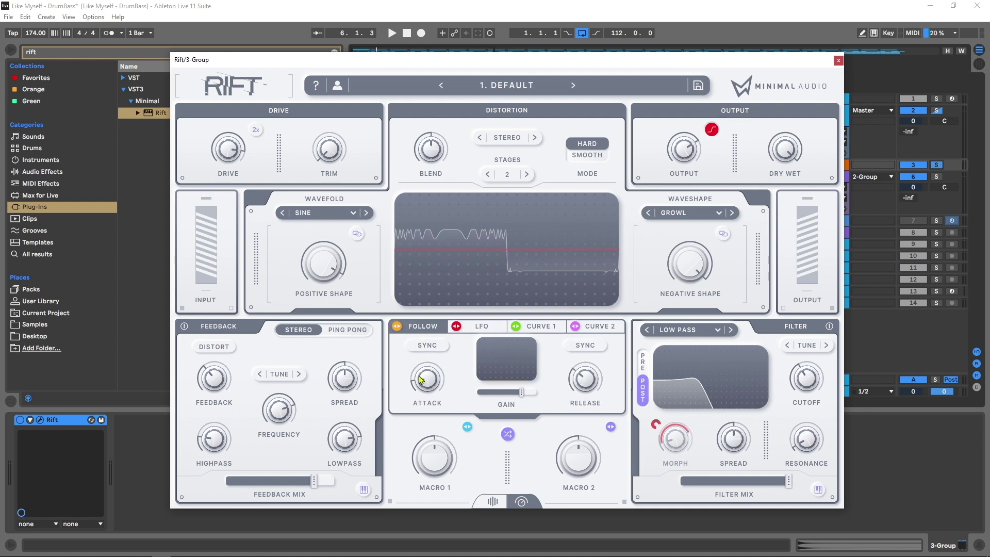
click(536, 325)
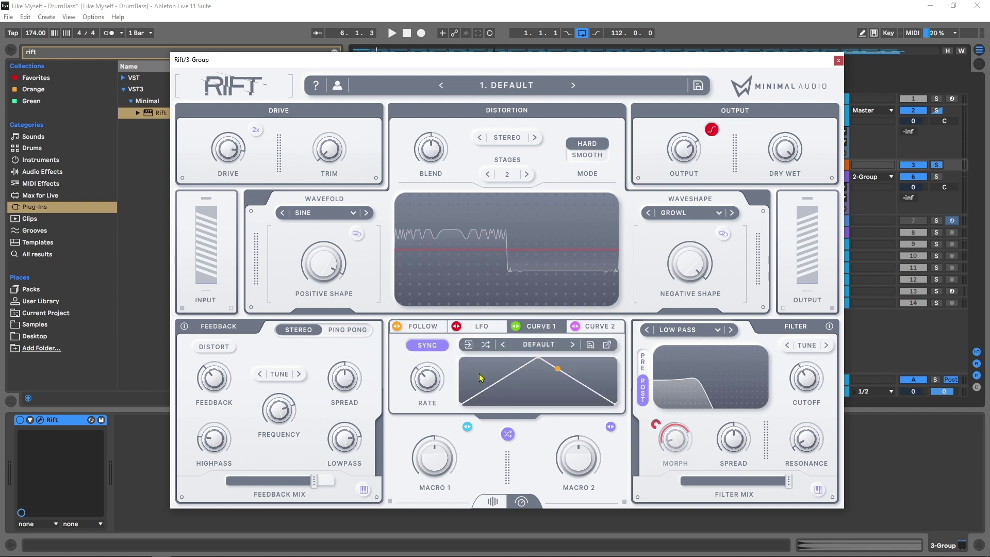
drag(512, 381, 509, 369)
drag(573, 378, 558, 399)
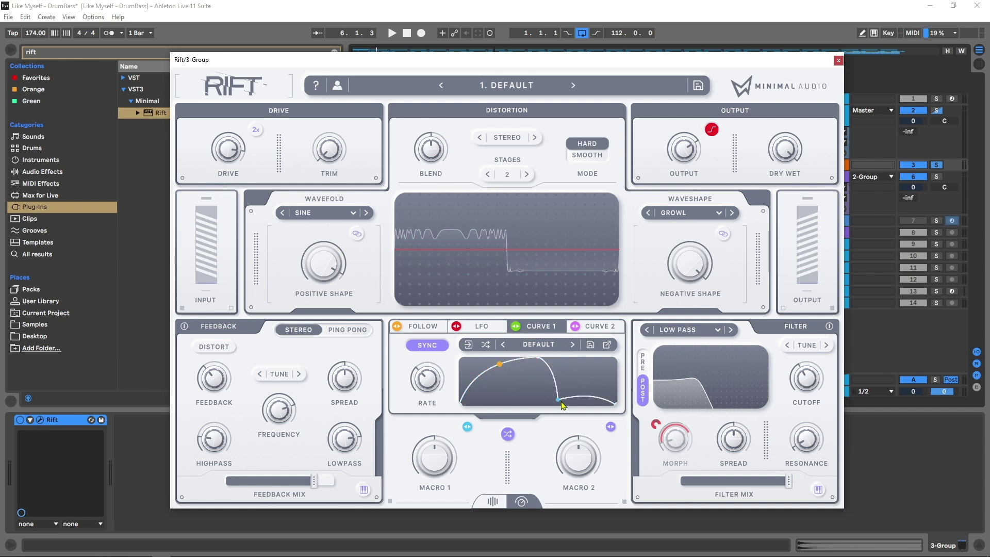
Open the large Curve 1 editor, paint falling S-curve shapes of varying height across the grid and browse the curve presets
click(608, 344)
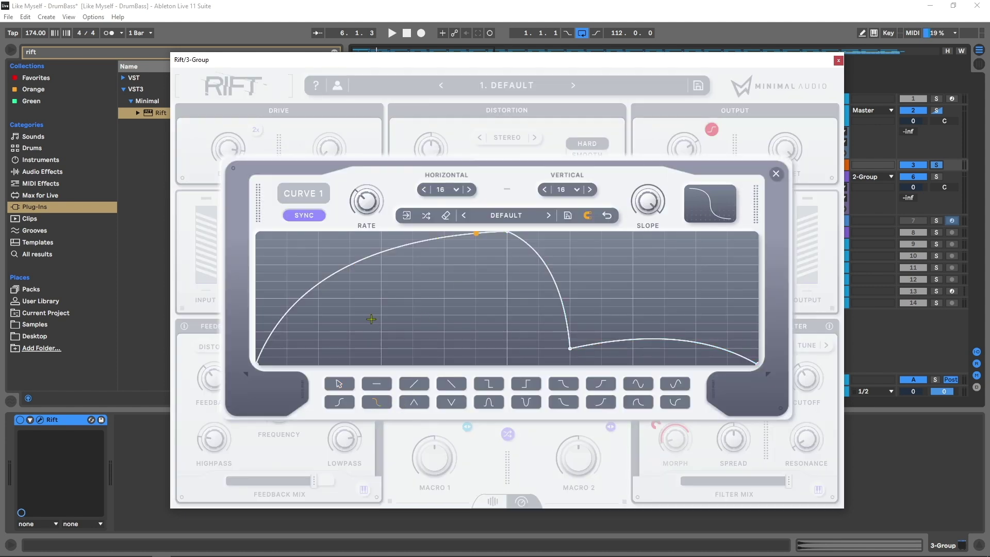
mouse_move(306, 252)
mouse_down()
mouse_move(421, 295)
mouse_move(520, 288)
mouse_move(566, 246)
mouse_move(708, 246)
mouse_up()
click(513, 216)
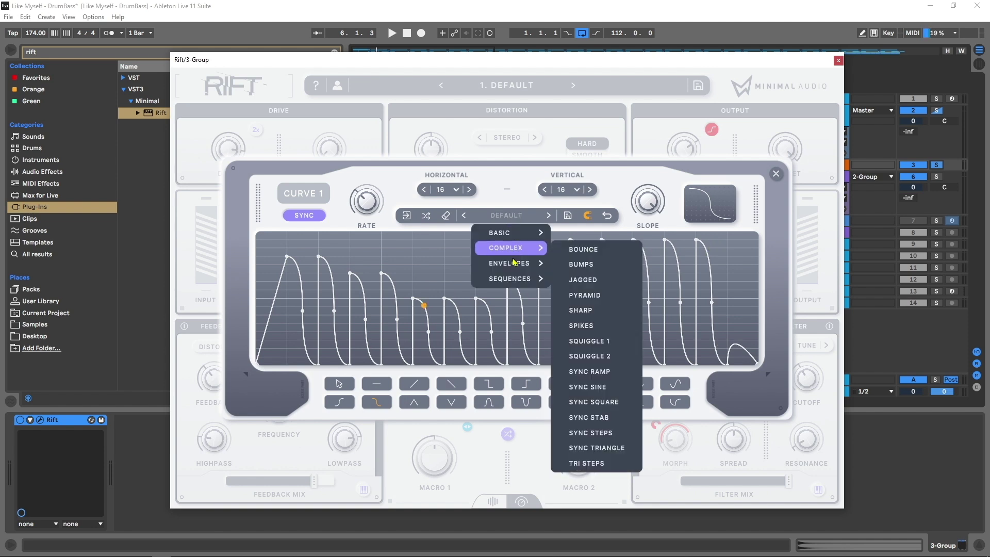
mouse_move(513, 261)
click(573, 279)
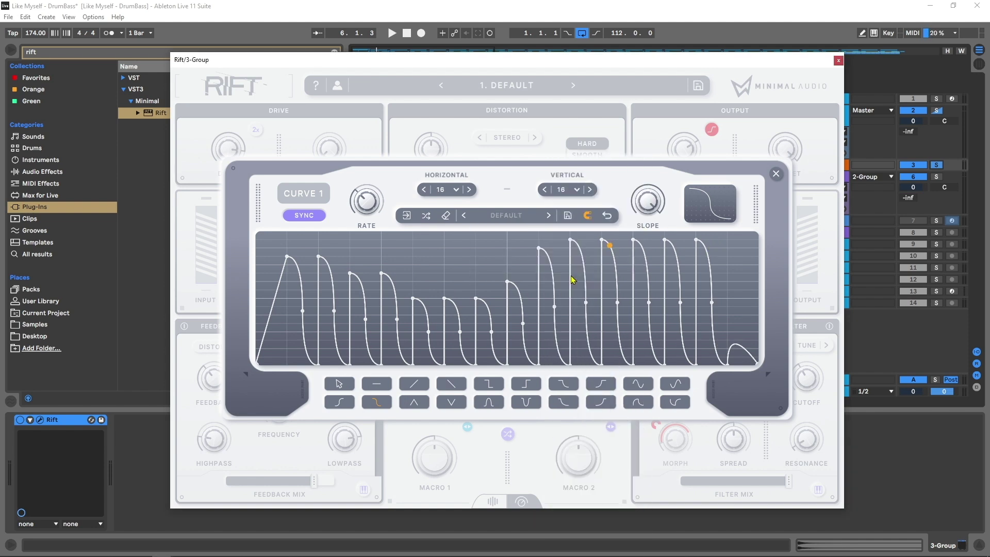
Load a random preset into Curve 1 and clear the curve to a flat line
click(425, 216)
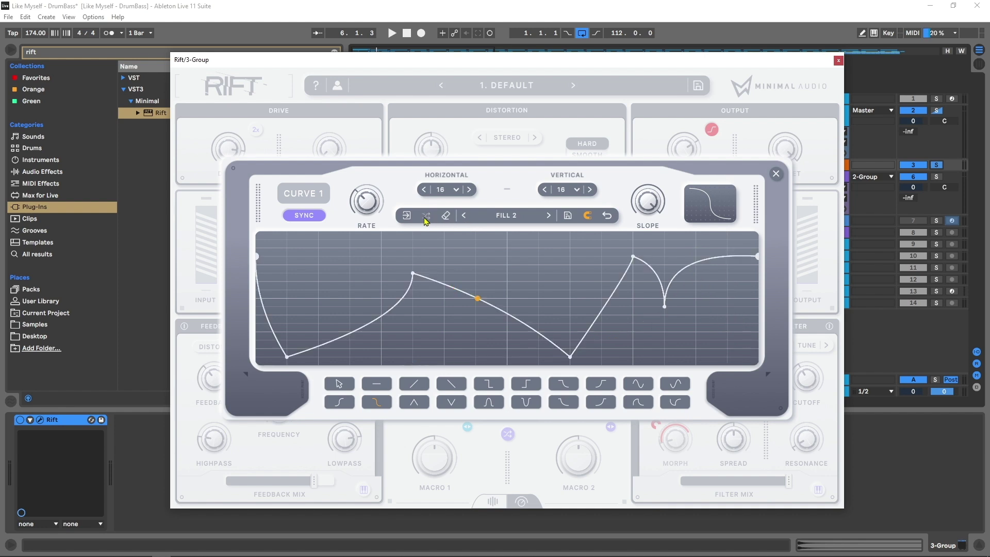
click(446, 215)
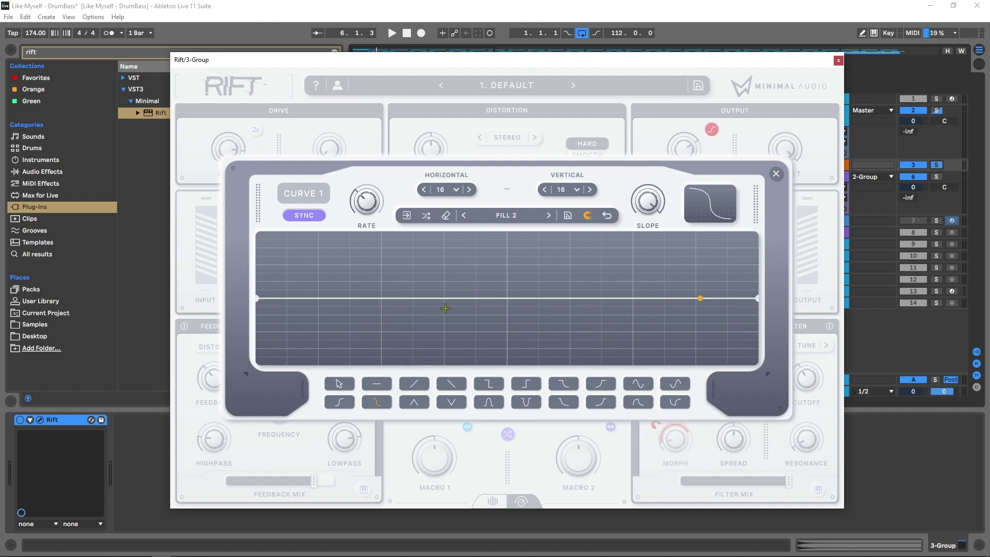
Check the horizontal grid divisions, draw two falling S-curve shapes near the middle of Curve 1 and close the editor
click(455, 189)
mouse_move(465, 208)
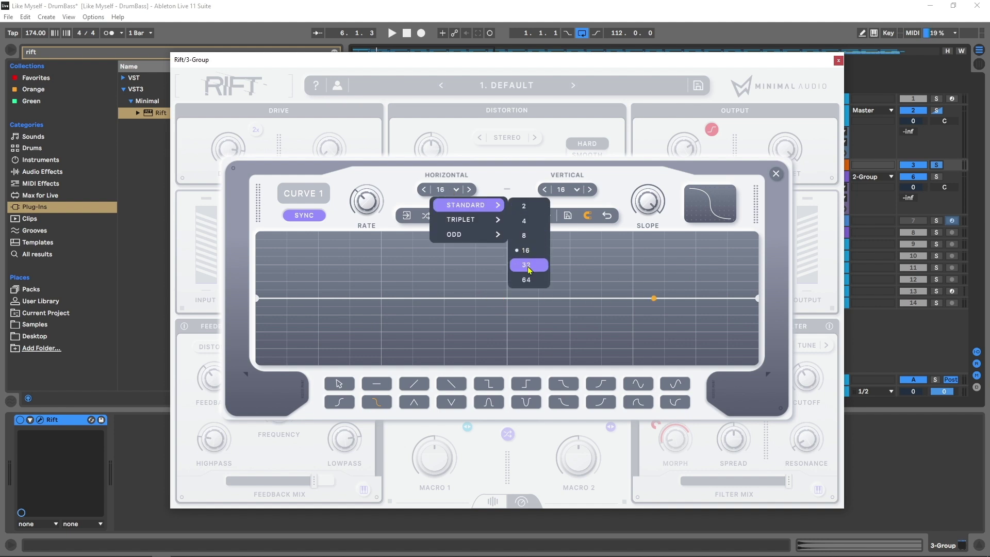
click(567, 194)
click(512, 180)
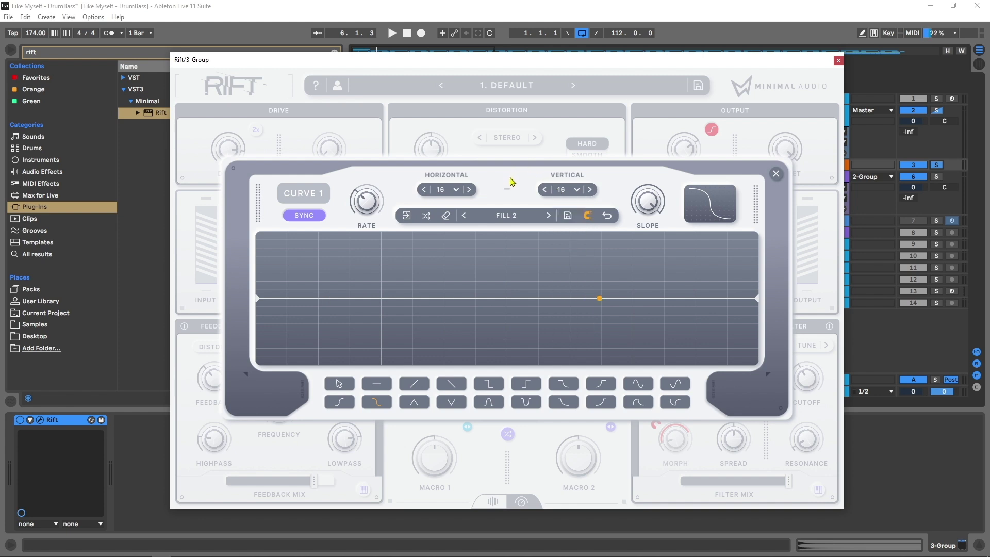
drag(544, 301, 555, 245)
drag(456, 299, 457, 248)
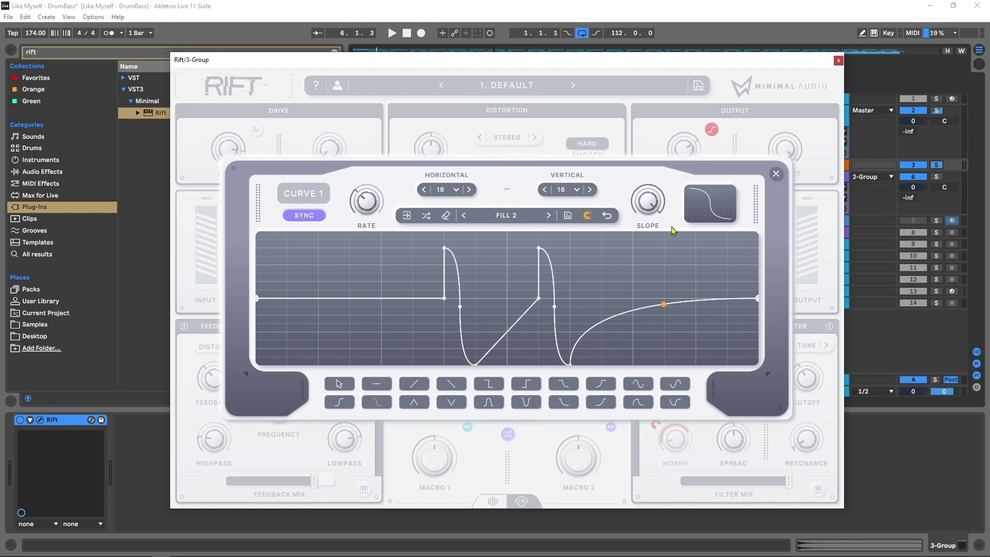
key(Escape)
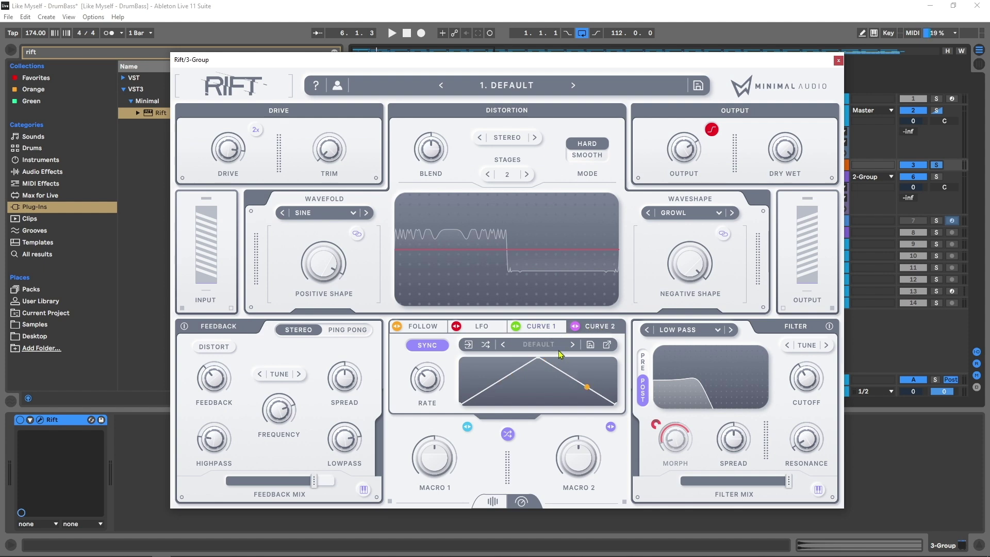
Assign Curve 2 to the waveshaper's Negative Shape and load the Sync Square preset into the curve
drag(575, 326, 670, 261)
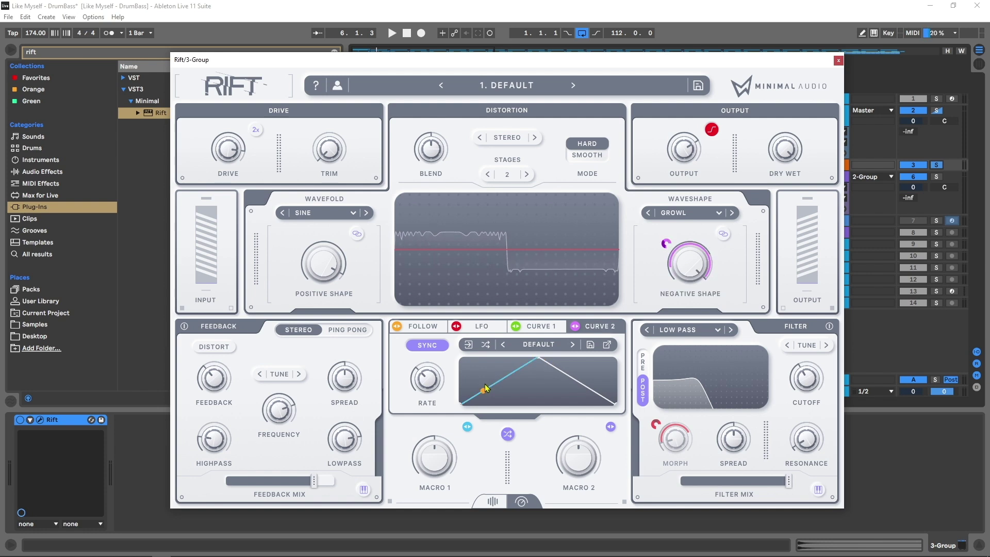
click(538, 345)
click(638, 313)
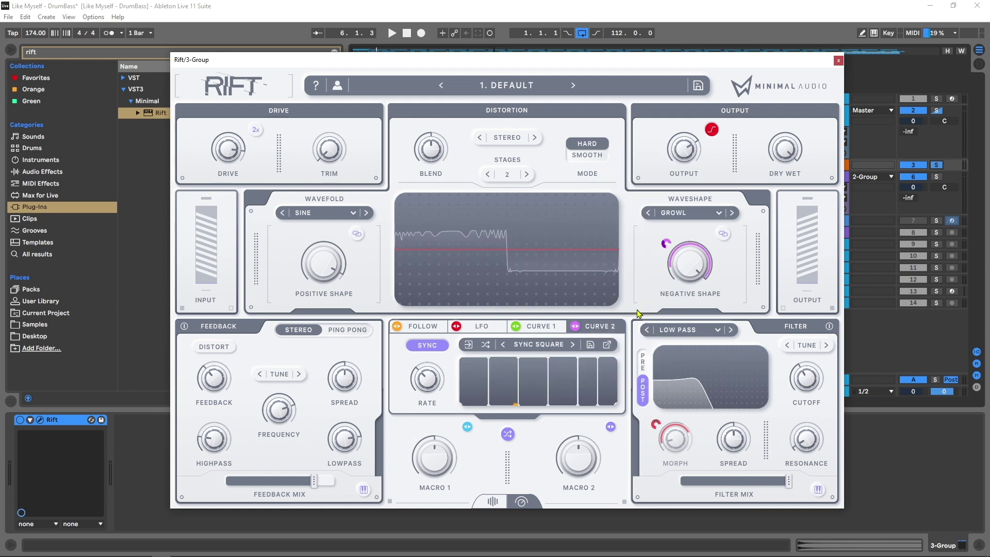
Assign the Follow modulator to the wavefolder's Positive Shape and audition it while setting the filter's Spread to -8 %
drag(396, 326, 330, 266)
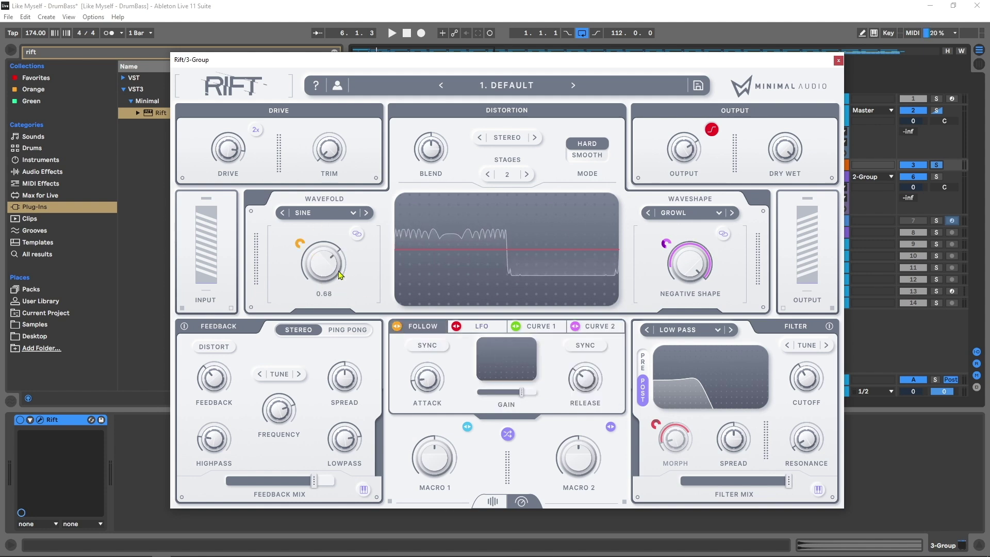
key(space)
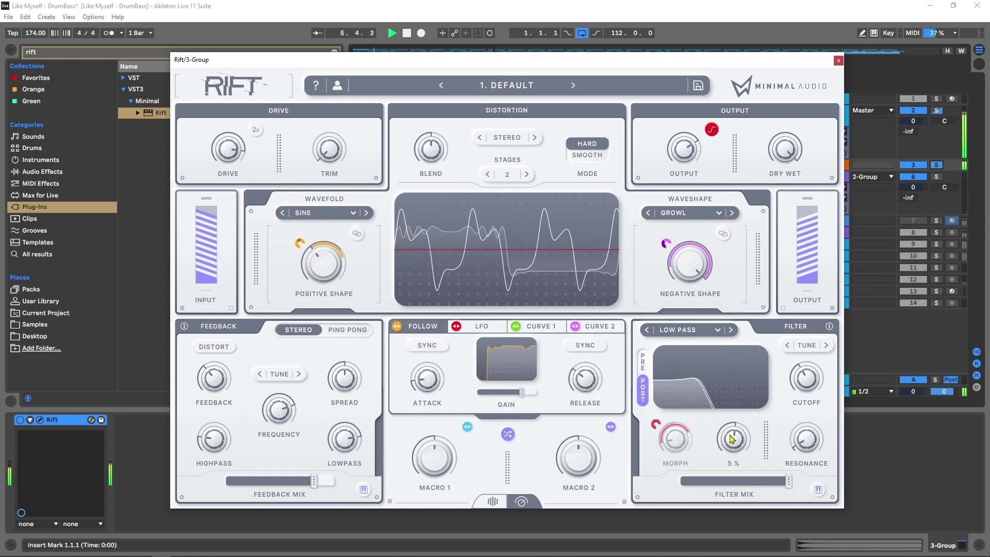
drag(732, 438, 730, 445)
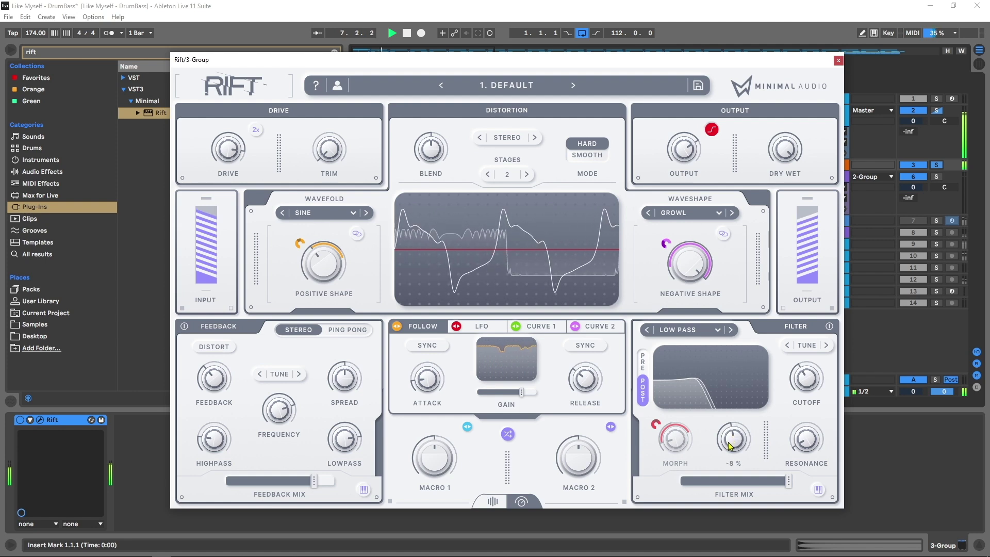
key(space)
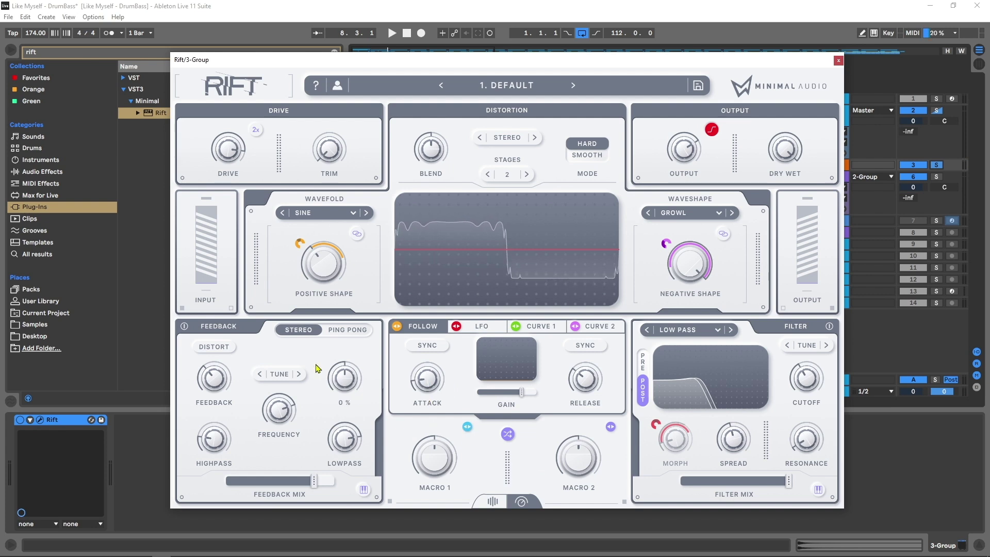
Enable Distort in the feedback section and close the group track's Rift window
click(234, 346)
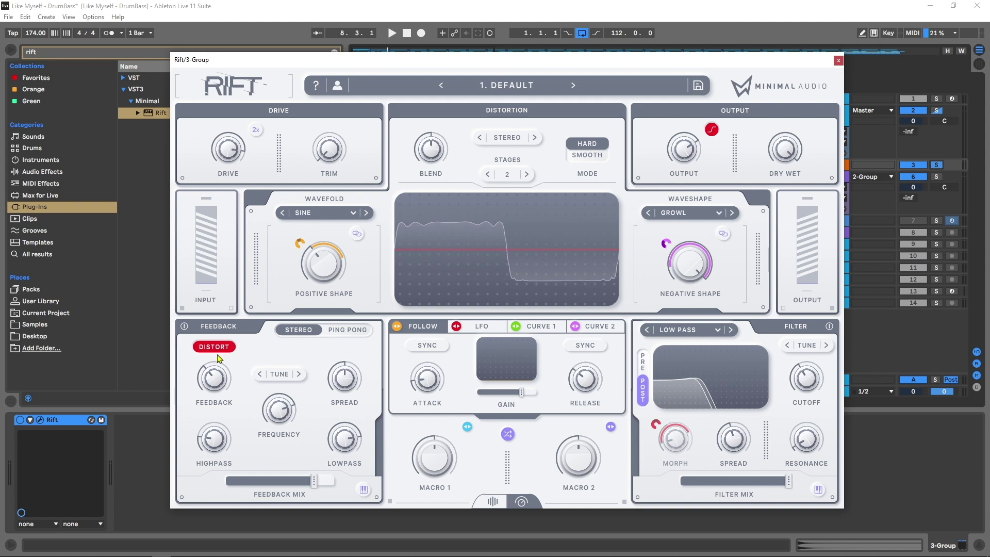
click(838, 60)
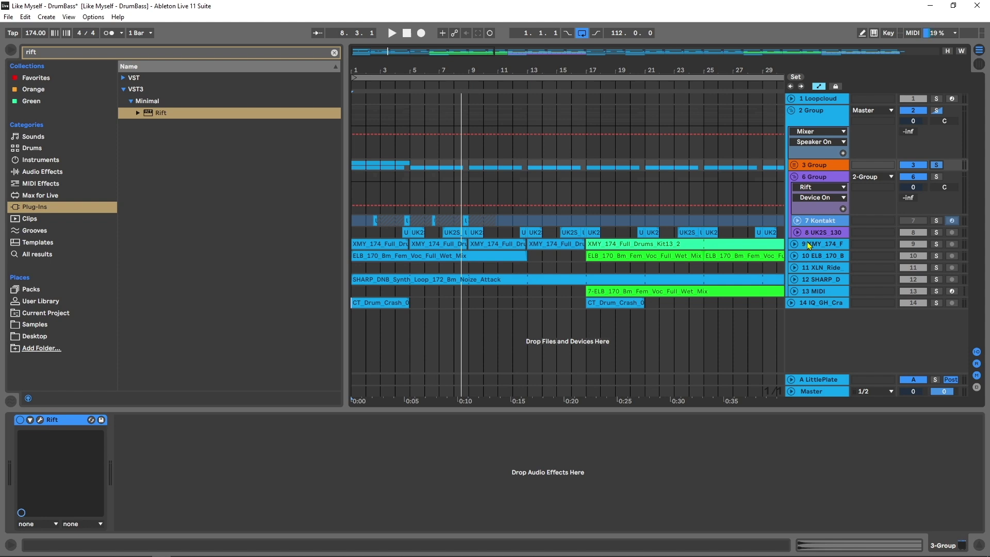
Solo vocal track 10, open its Rift device with the Radio Delay preset and play the vocal with the device bypassed
click(829, 256)
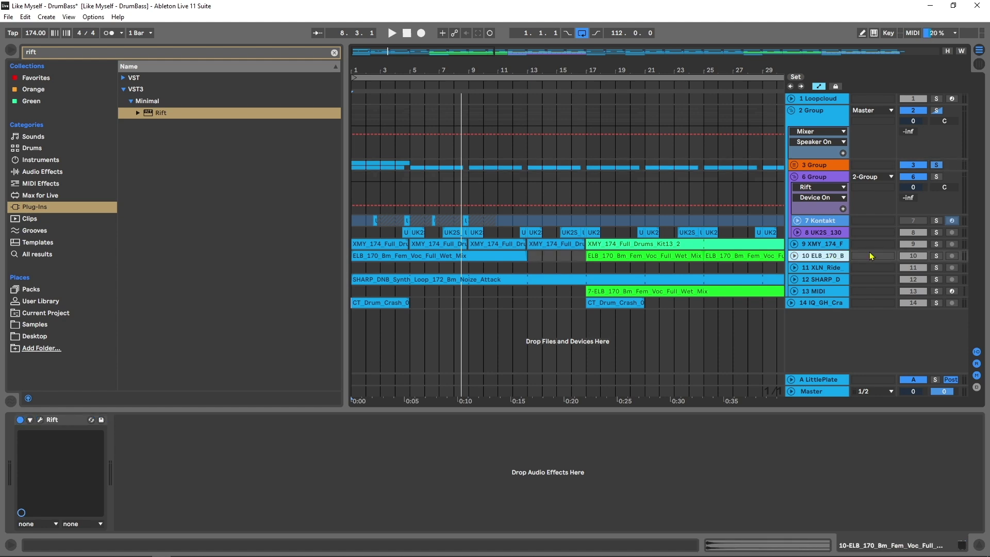
click(936, 256)
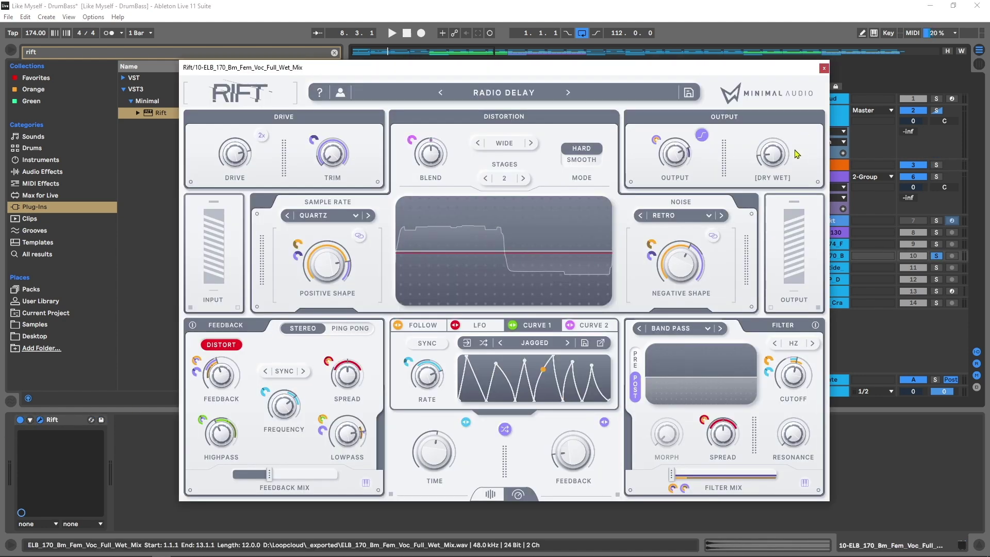
mouse_move(787, 156)
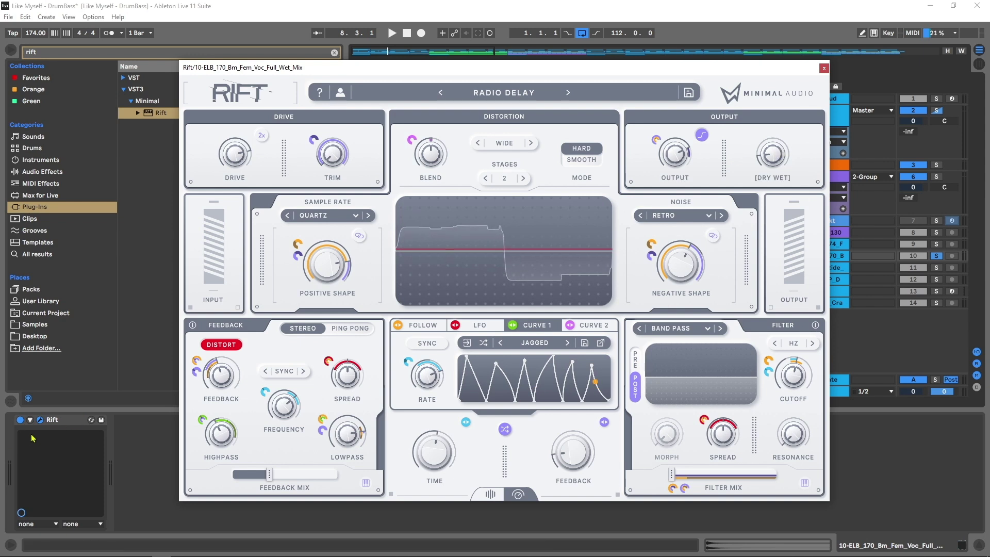
key(space)
mouse_move(326, 135)
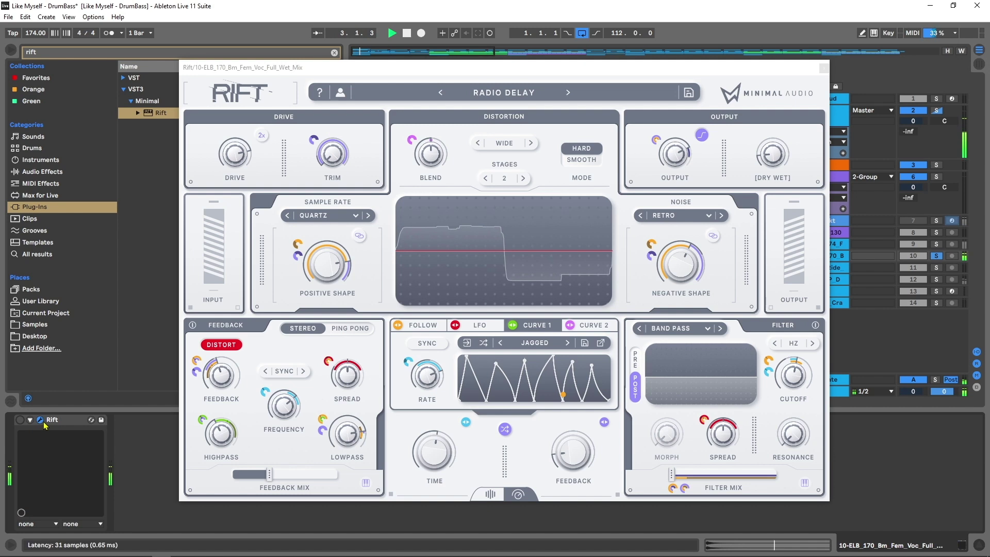
key(space)
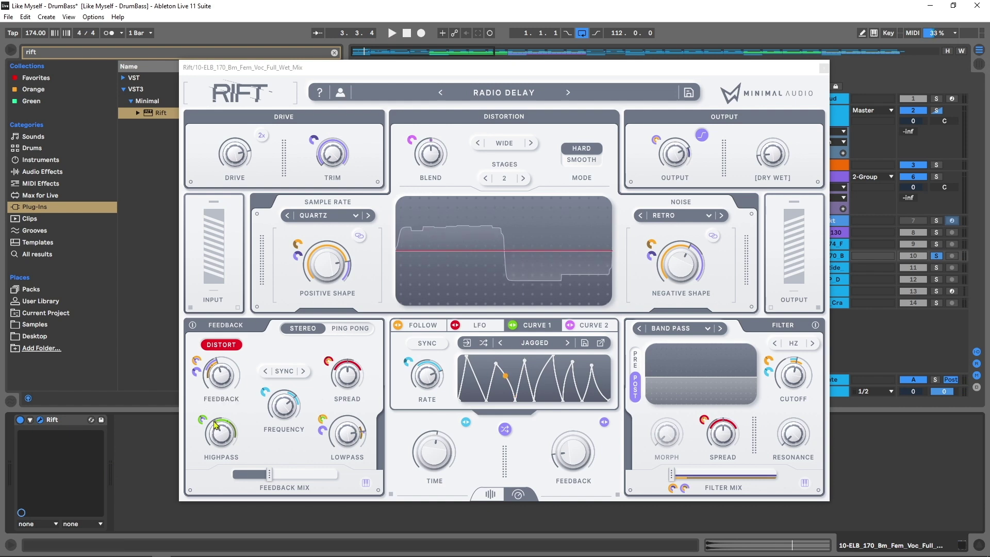
Play the vocal through the Radio Delay preset and audition the Scintilla, Smooth Ice, Swarmify and Trinary Space presets
key(space)
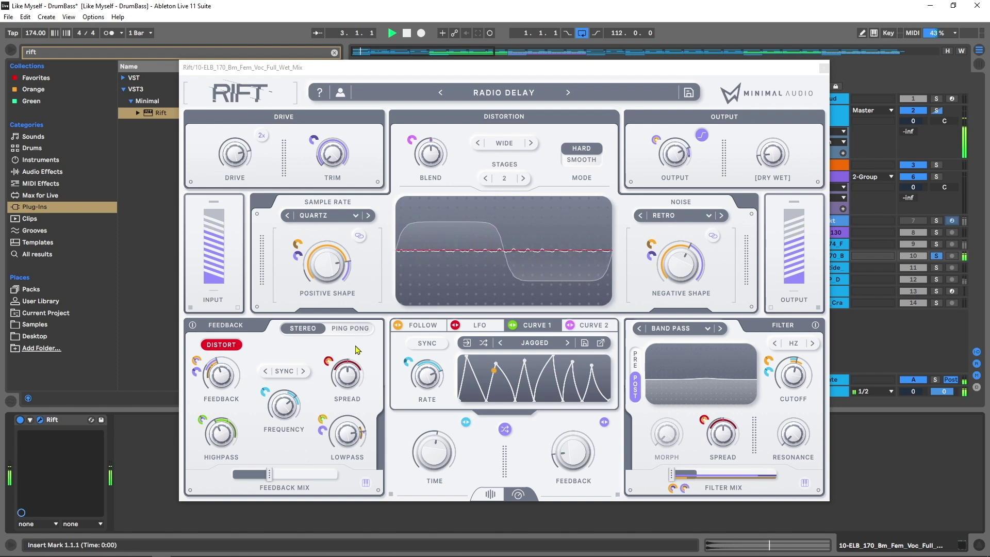
mouse_move(326, 360)
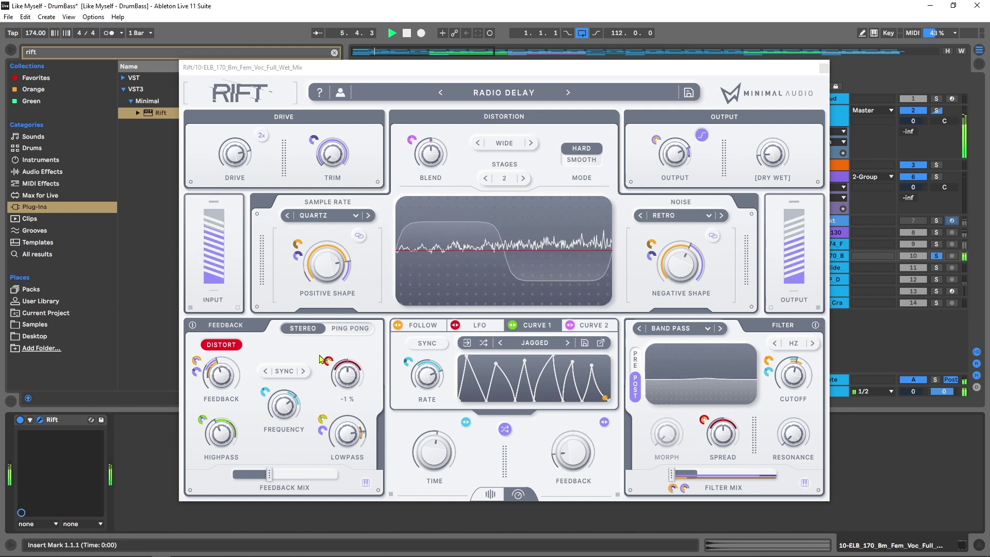
drag(320, 358, 315, 360)
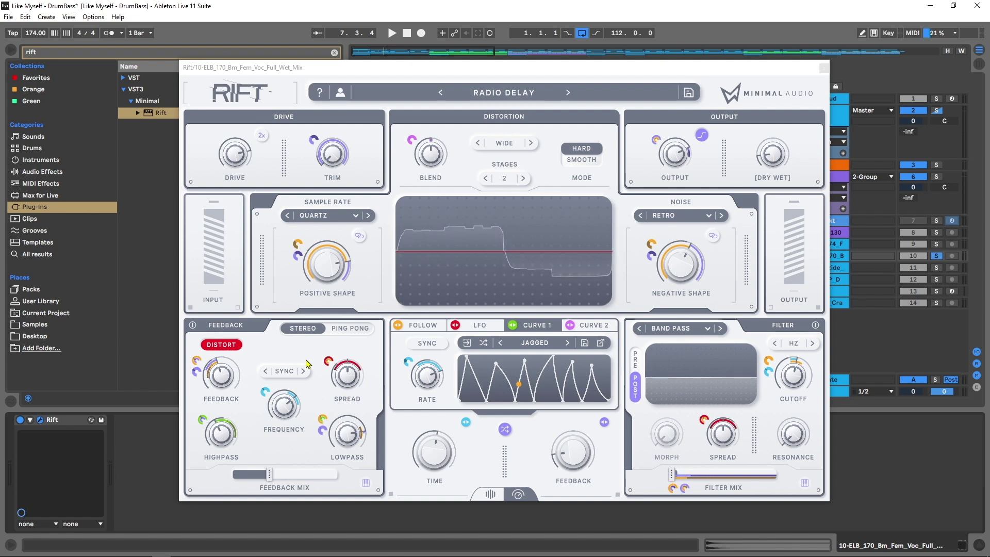
click(568, 93)
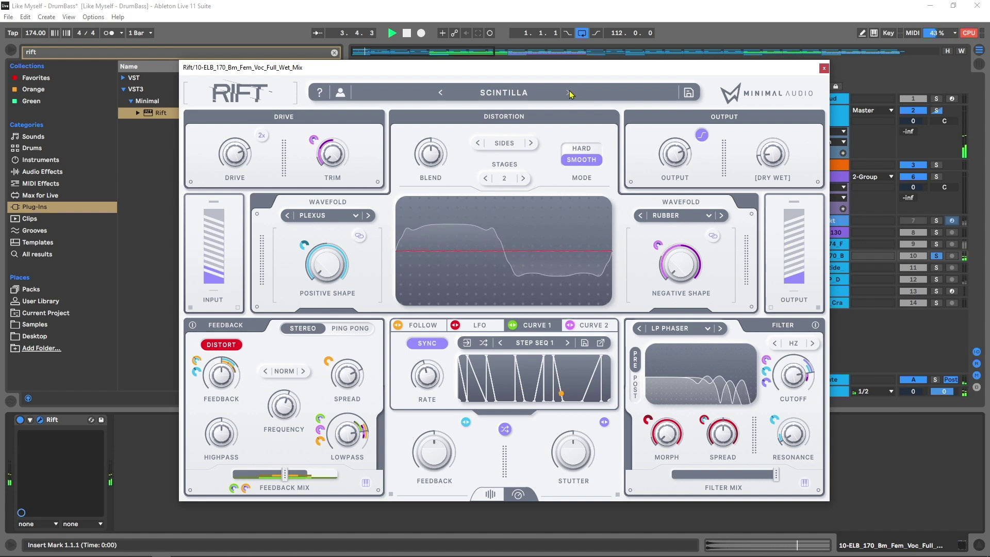
click(569, 93)
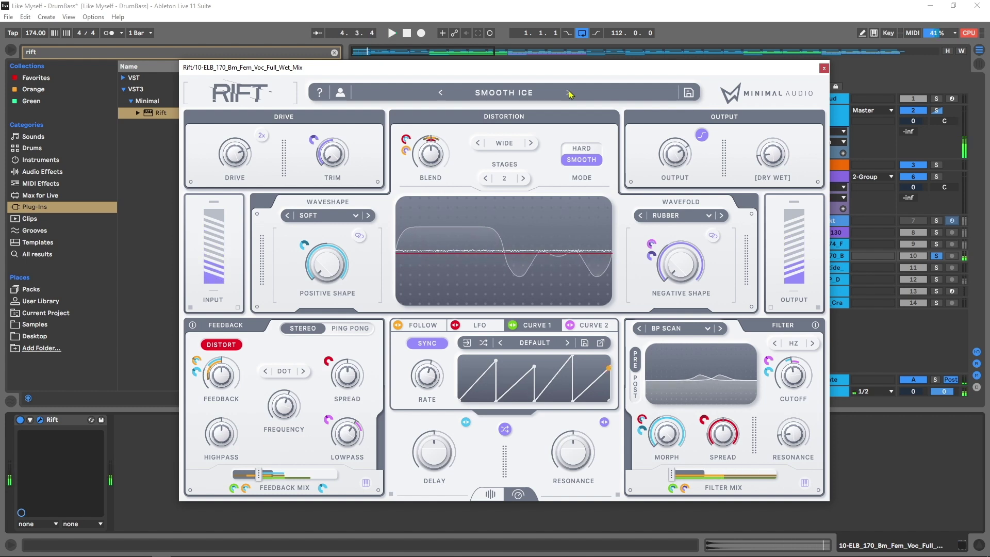
click(569, 93)
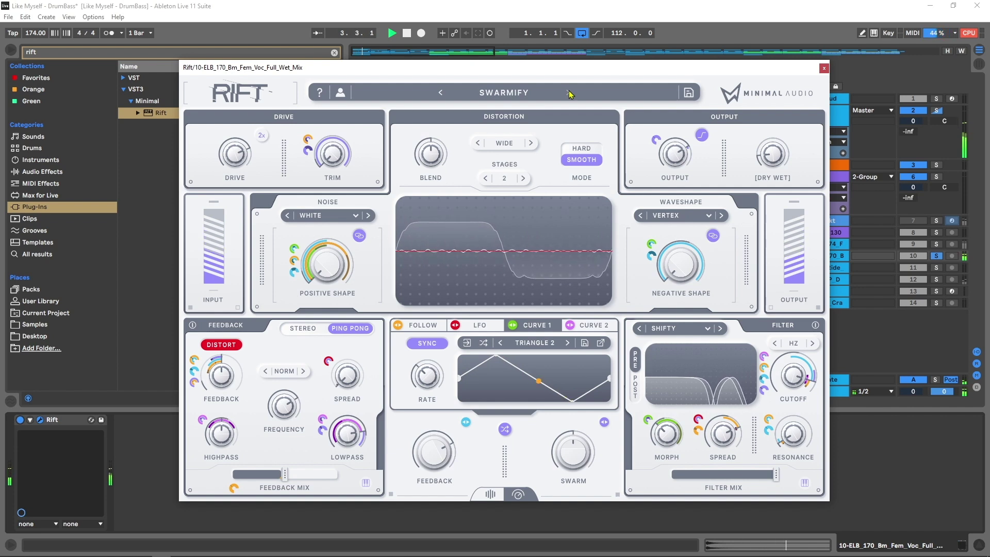
click(569, 93)
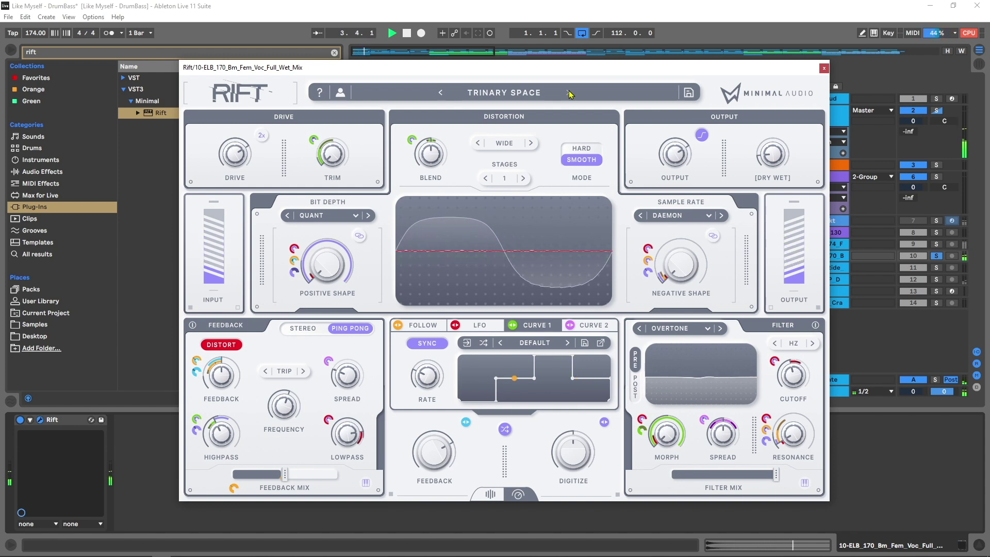
Load the Ghost Shifter preset from the Vocal Character pack and play the vocal through it
click(504, 92)
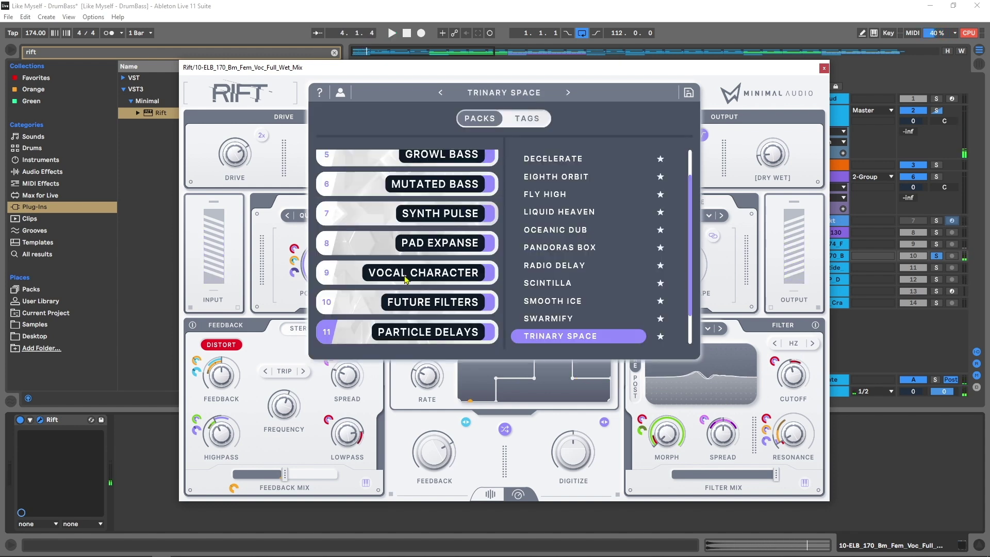
click(364, 276)
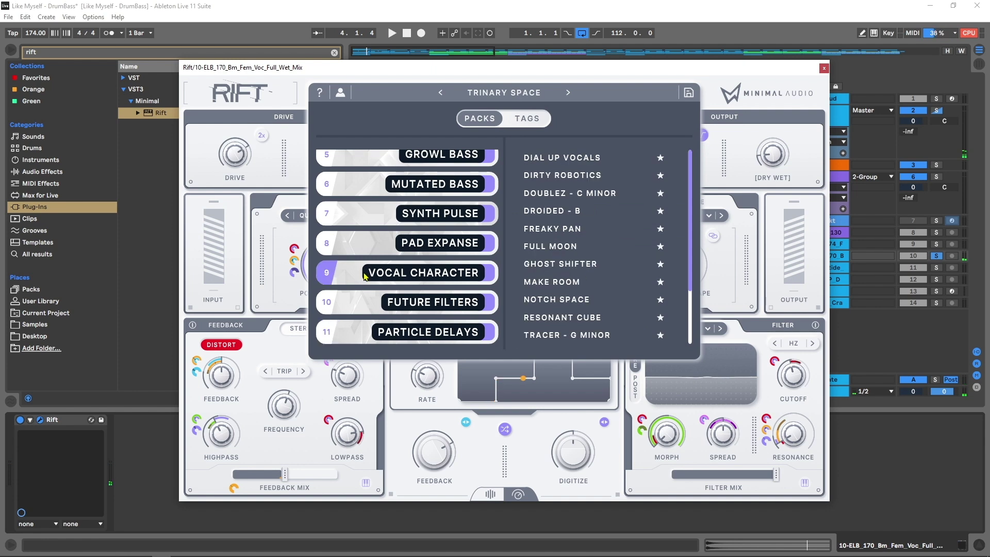
click(565, 266)
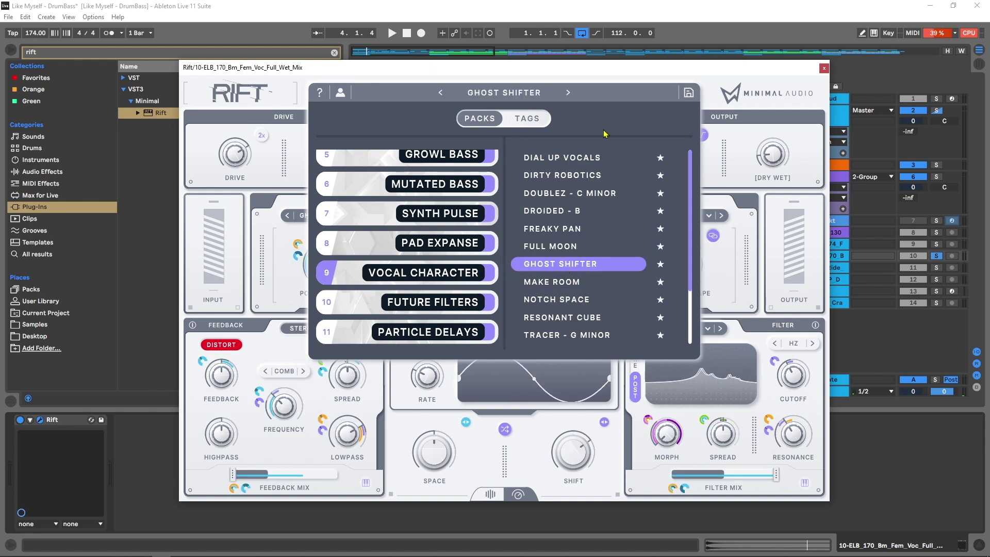
click(620, 80)
key(space)
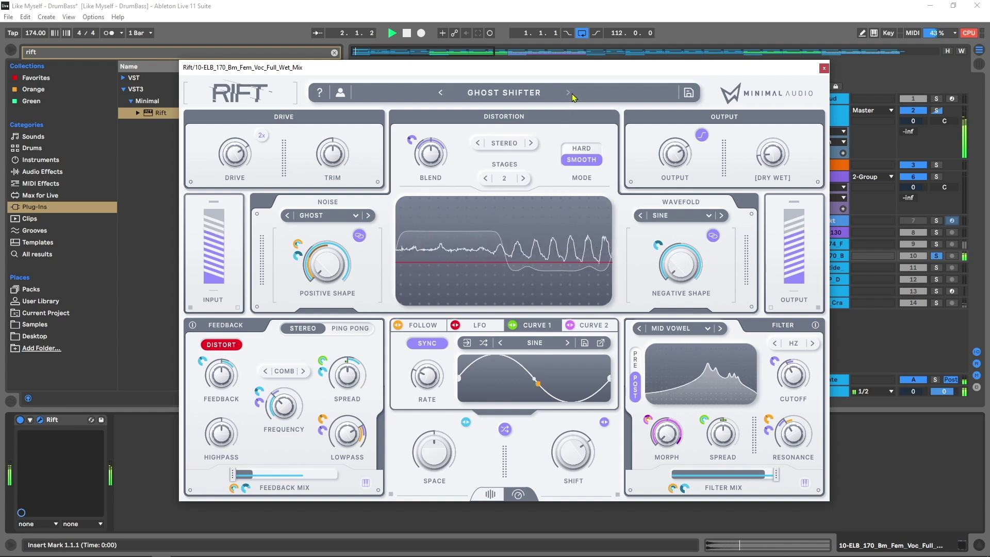
key(space)
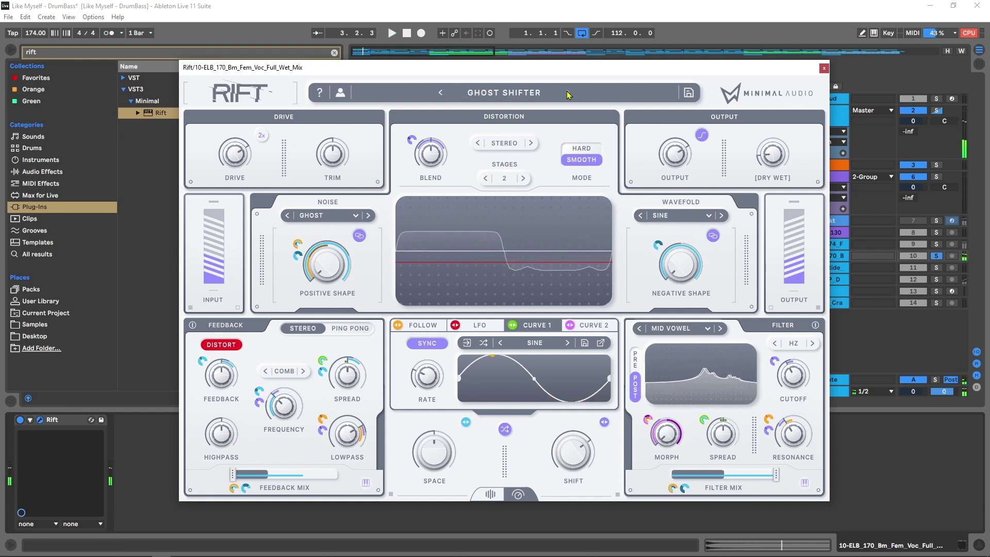
Audition the Make Room, Notch Space, Resonant Cube and Tracer - G Minor presets on the vocal
click(567, 93)
key(space)
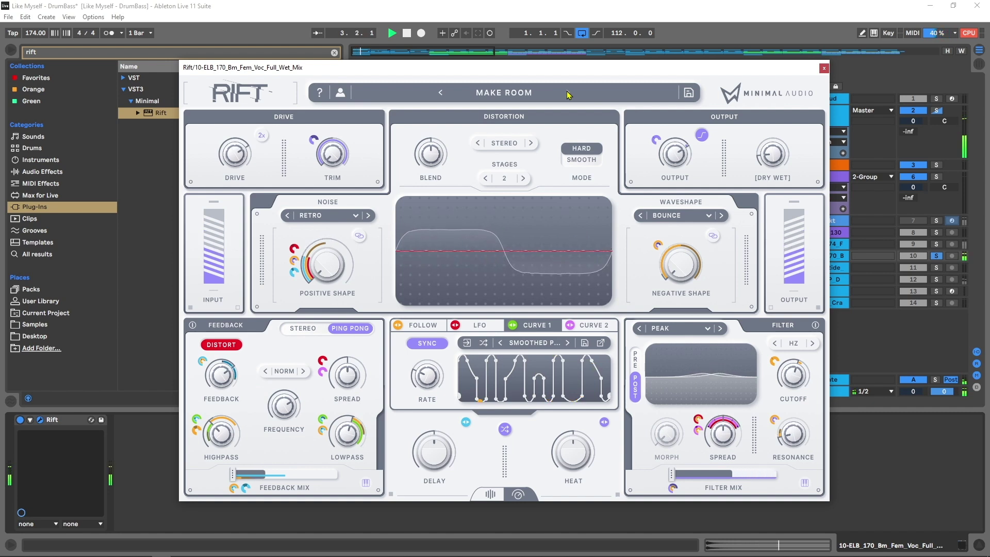
click(567, 92)
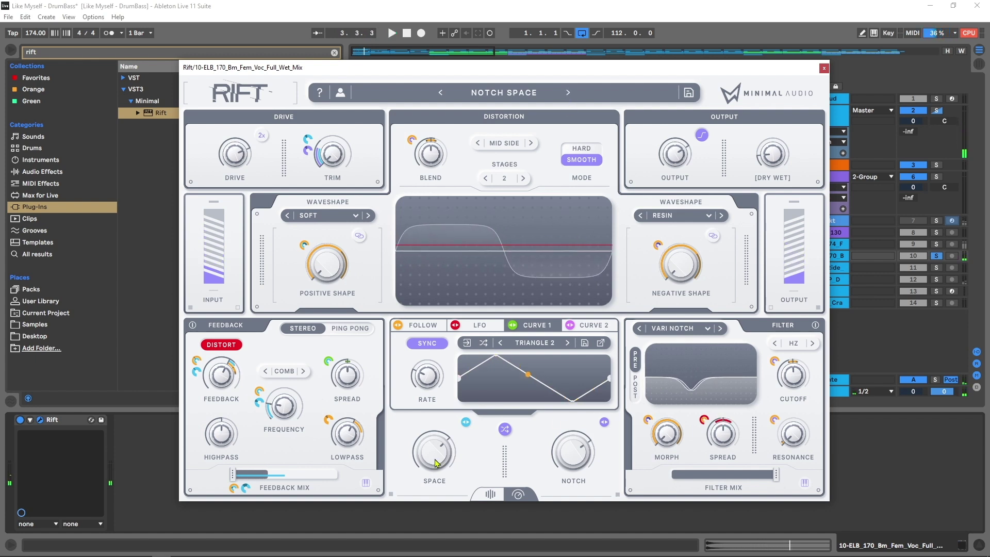
key(space)
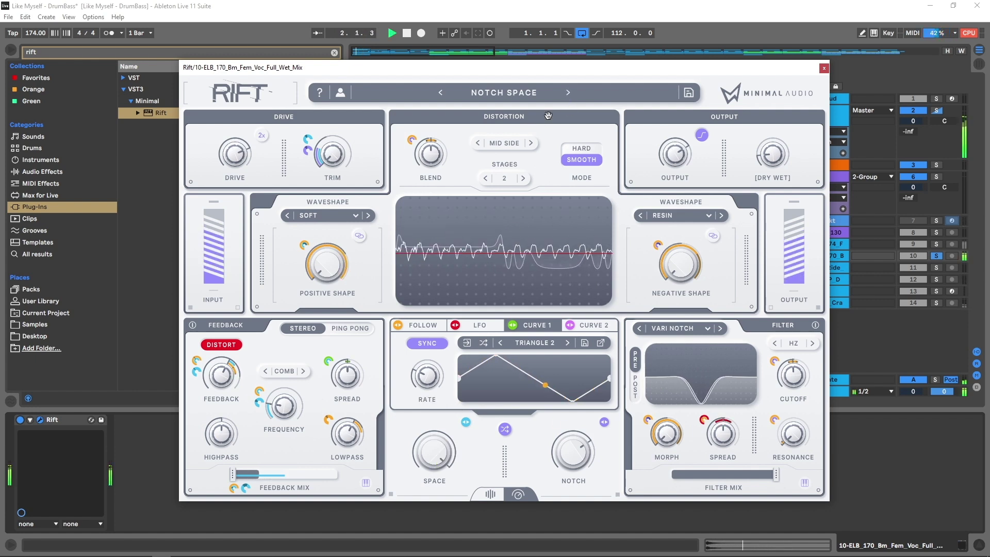
click(568, 93)
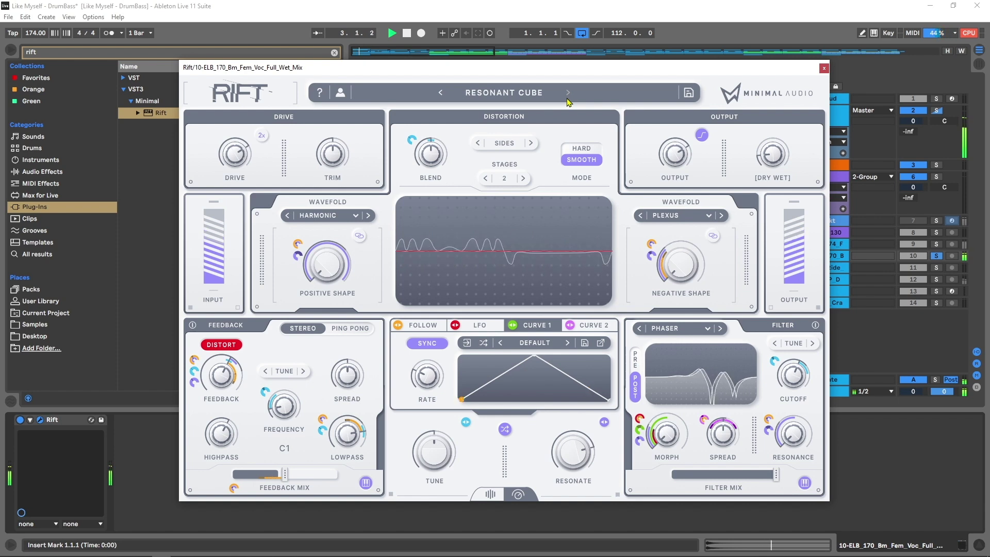
click(568, 94)
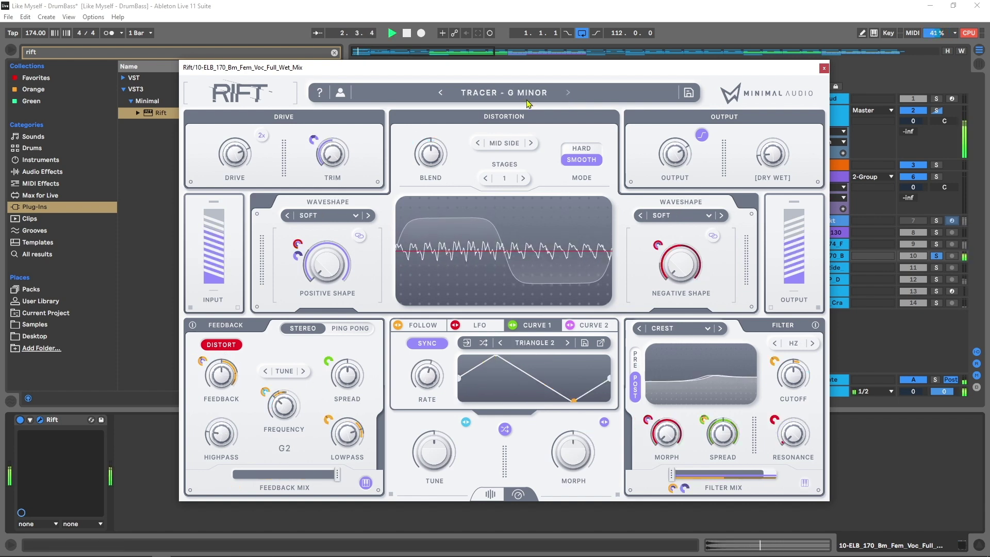
key(space)
Load the Bizarre Beings preset from the Twisted Feedback pack and play the vocal through it
click(480, 93)
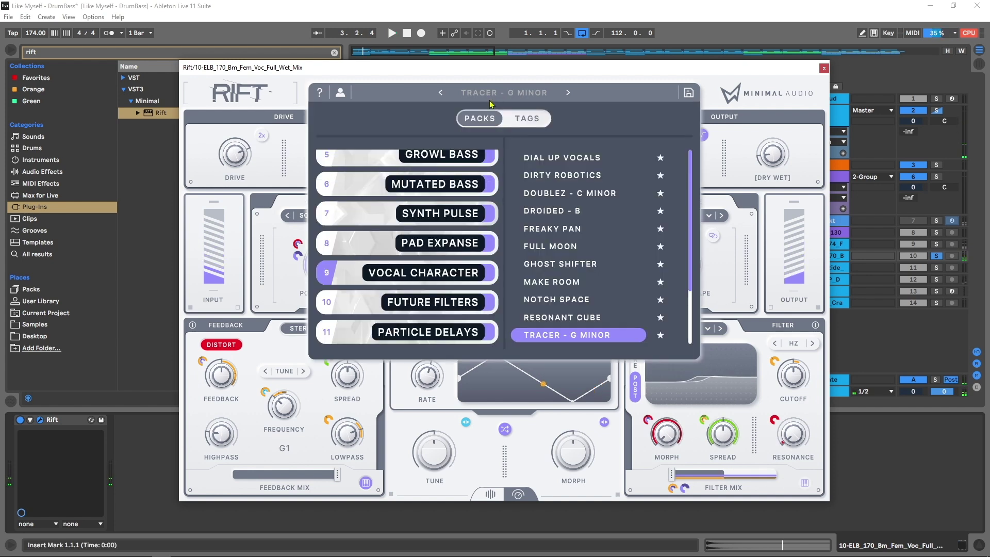
scroll(438, 180, down, 4)
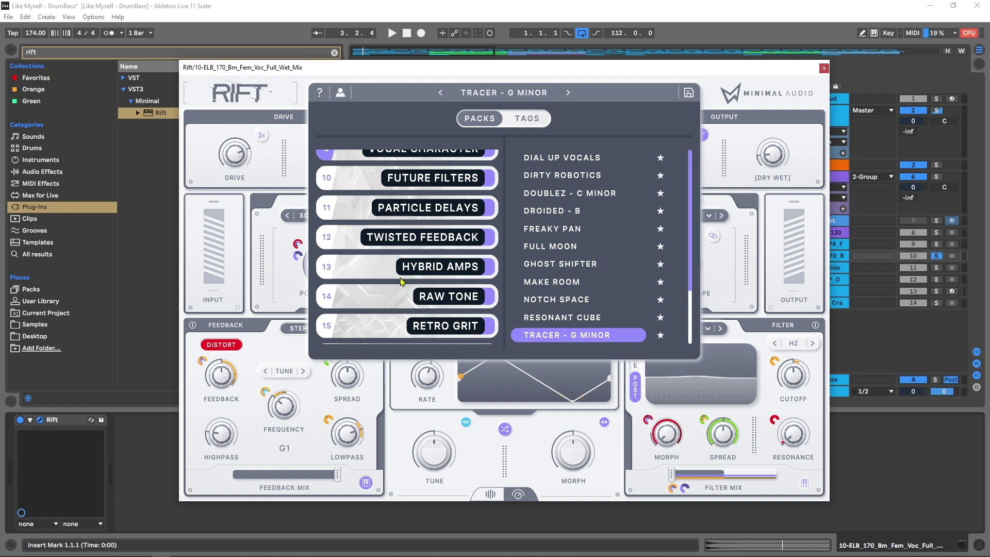
click(423, 237)
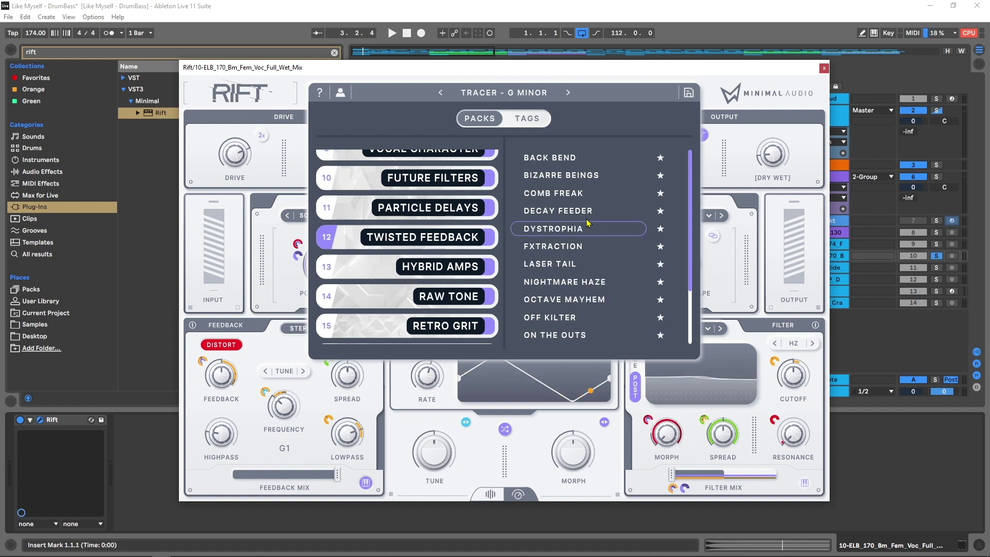
click(569, 178)
key(space)
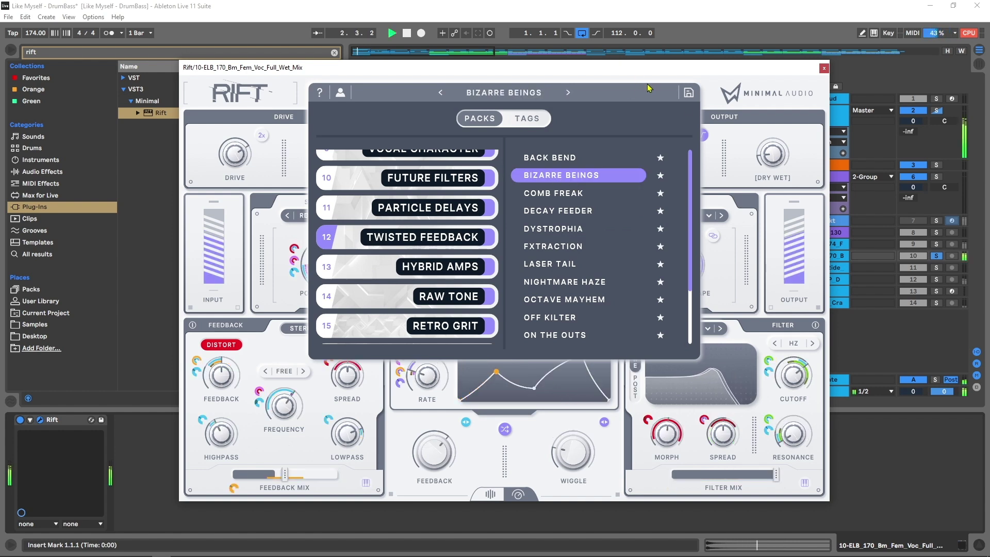
click(740, 139)
key(space)
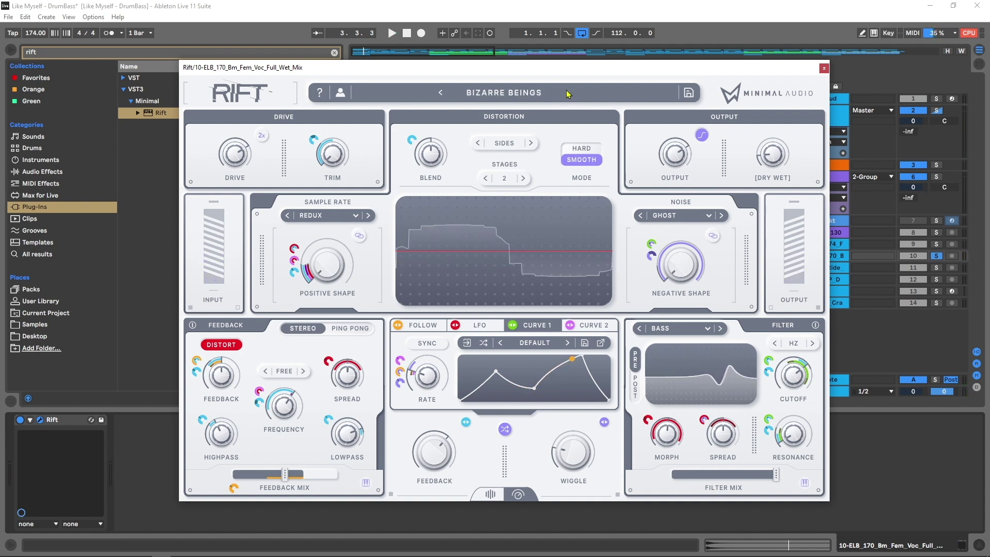
key(space)
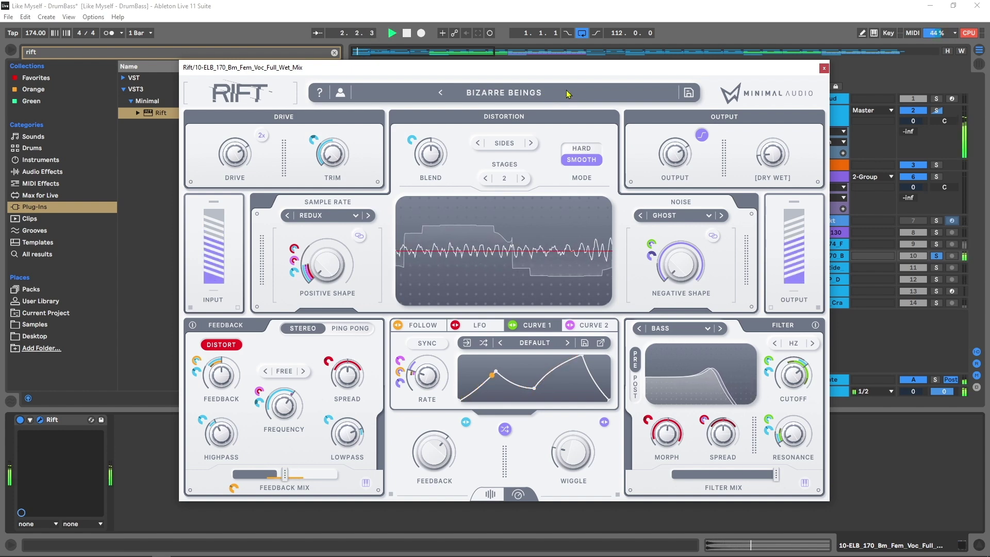
key(space)
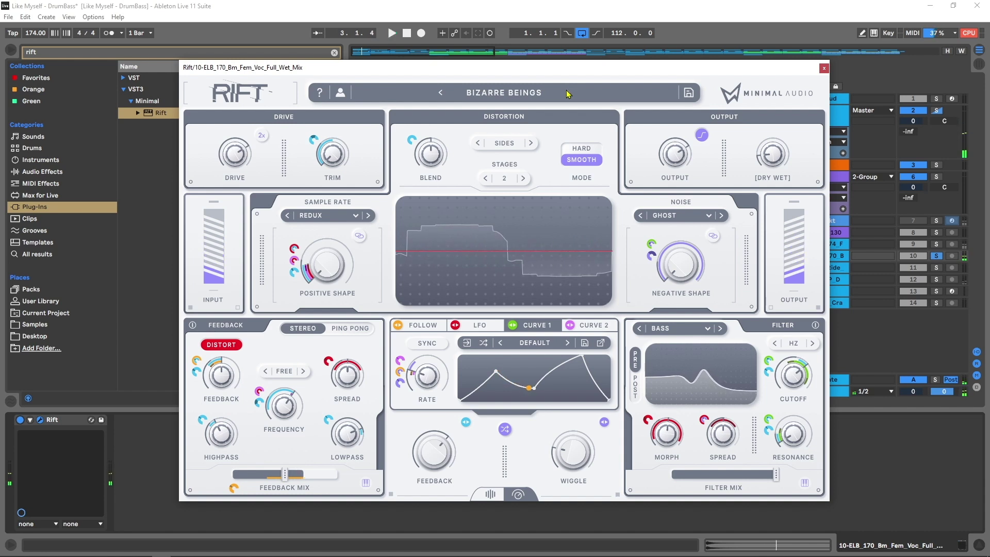
Raise the output Dry Wet mix to 58 % while playing the vocal through Bizarre Beings
right_click(772, 158)
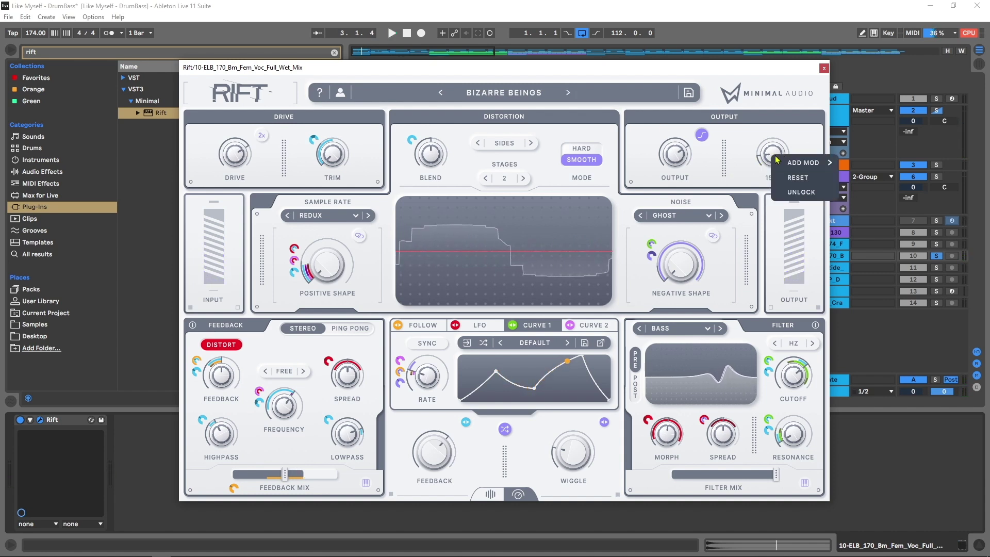
click(758, 171)
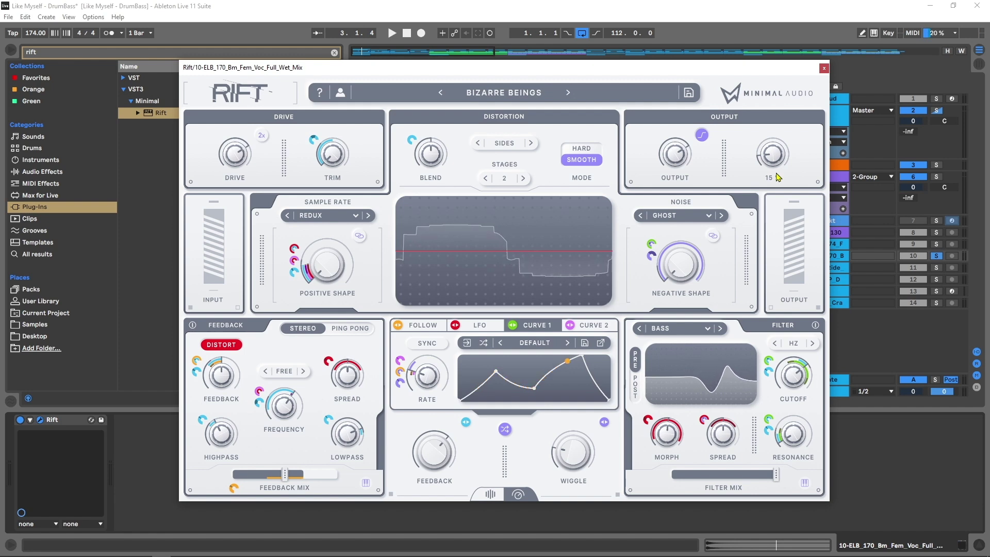
key(space)
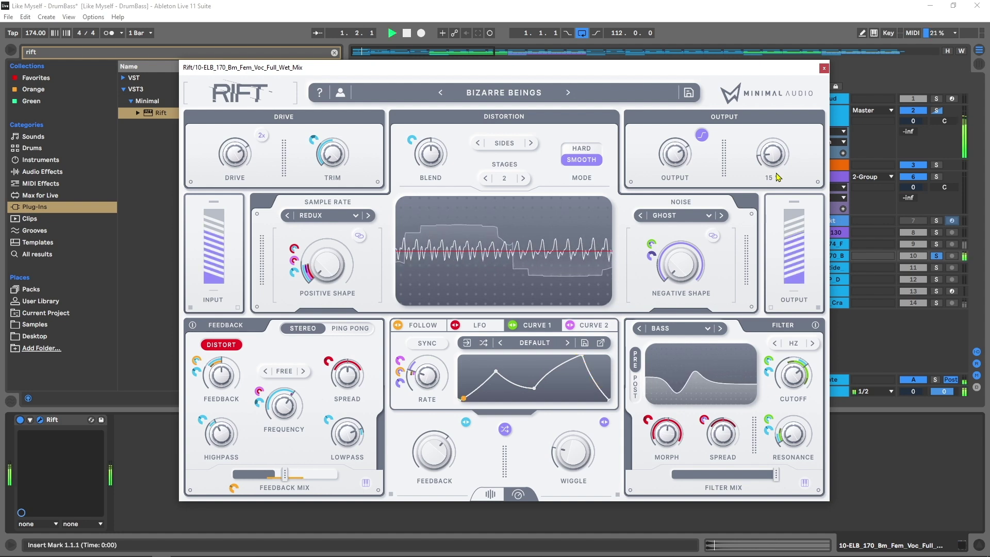
key(space)
key(space)
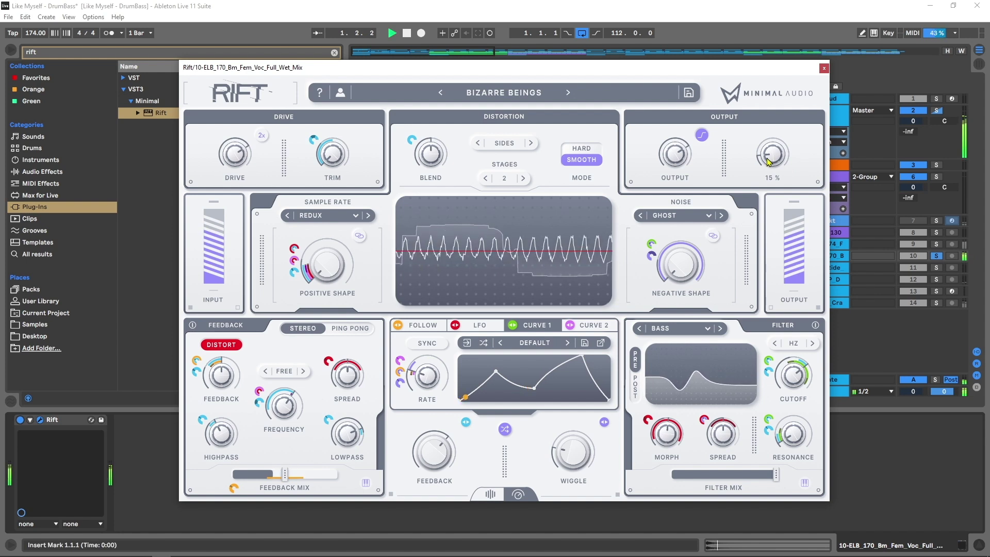
drag(773, 164, 784, 136)
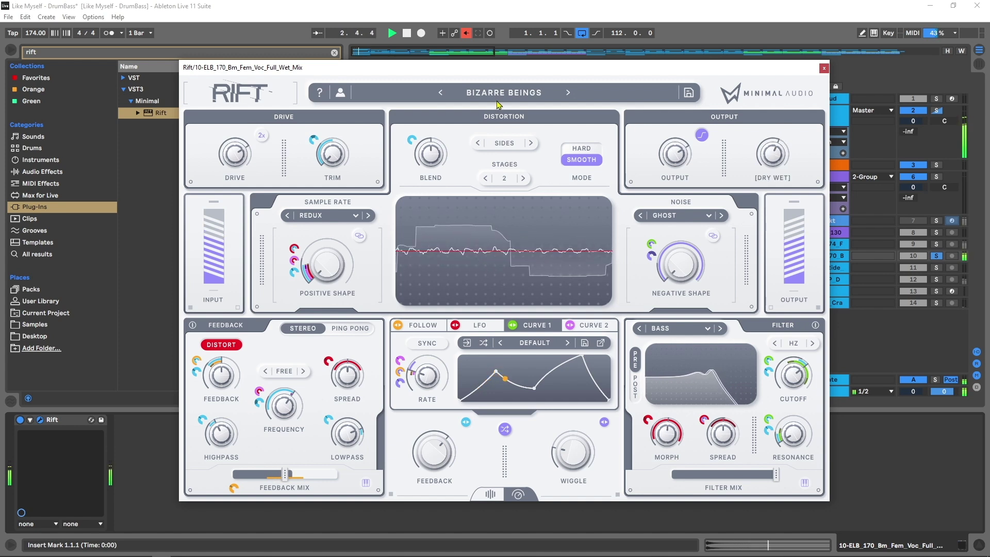
key(space)
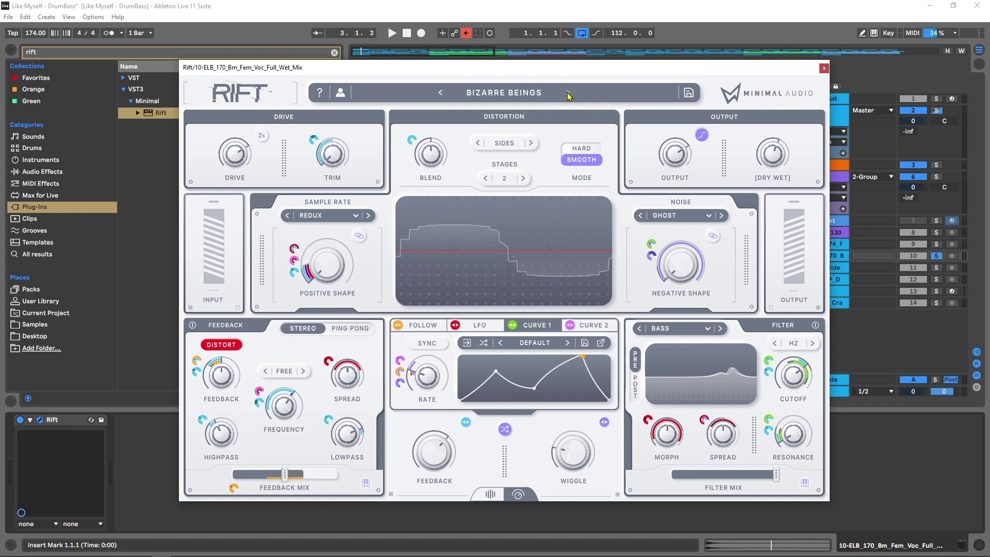
Audition the Comb Freak and Decay Feeder presets on the vocal
click(567, 94)
key(space)
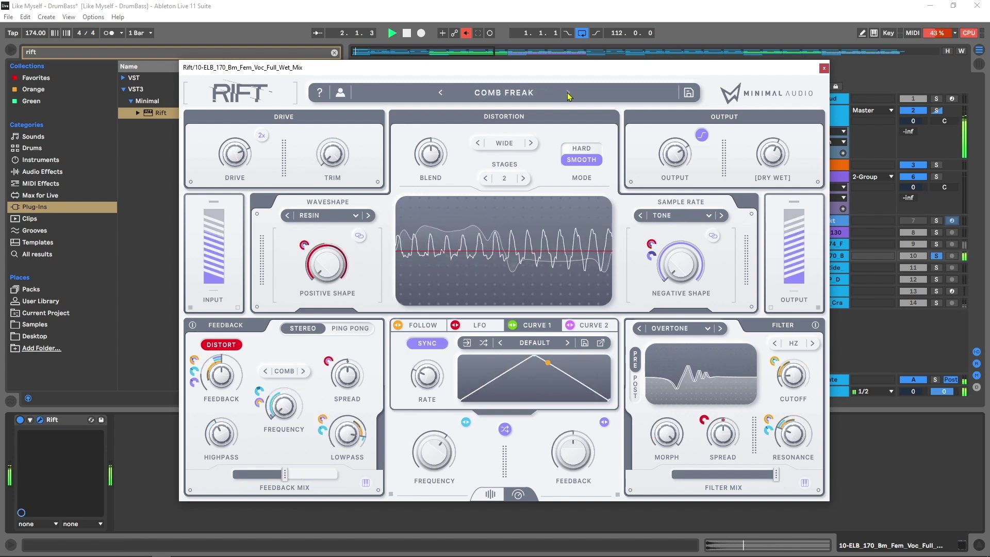
click(568, 93)
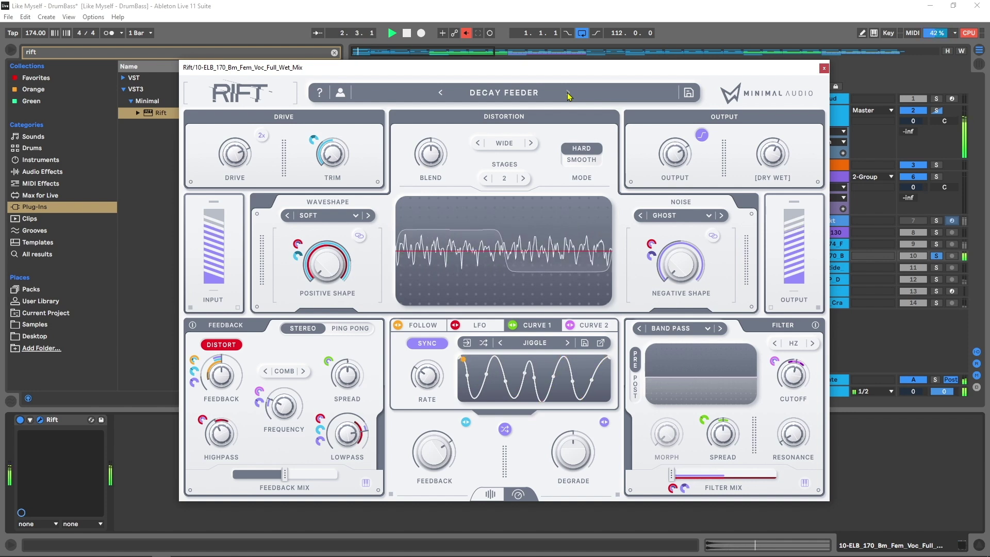
key(space)
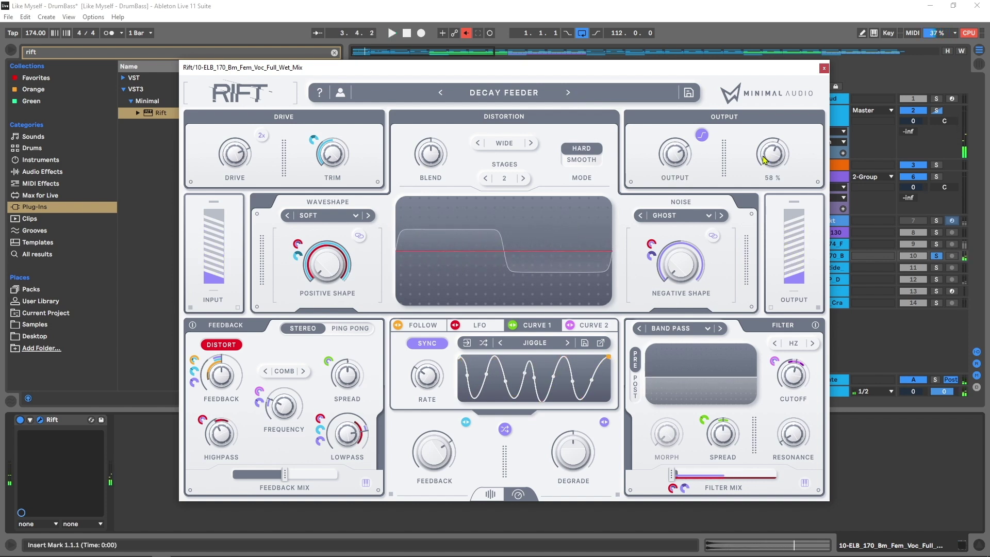
Set the output Dry Wet mix to 15 % and play the vocal through Decay Feeder and the Dystrophia preset
drag(769, 156, 769, 167)
key(space)
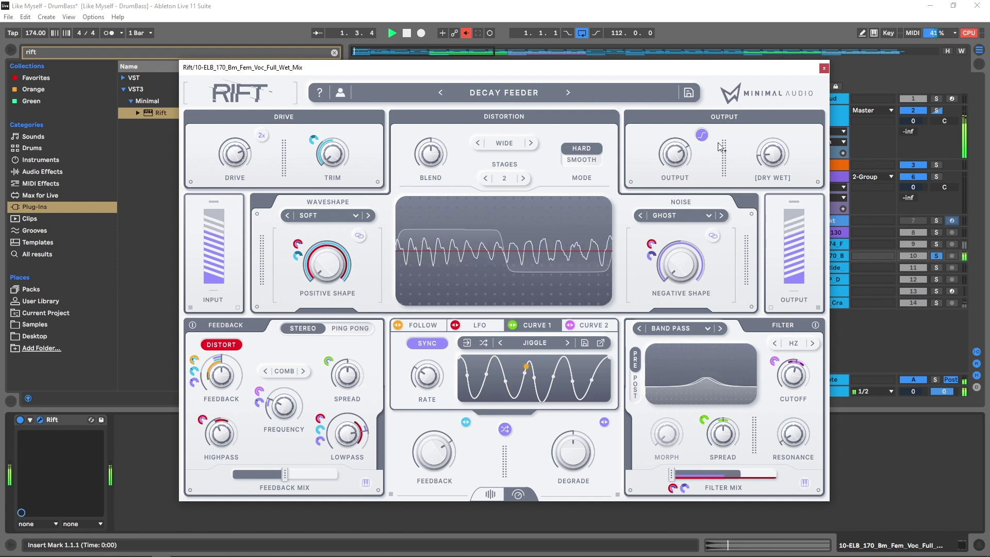
click(567, 92)
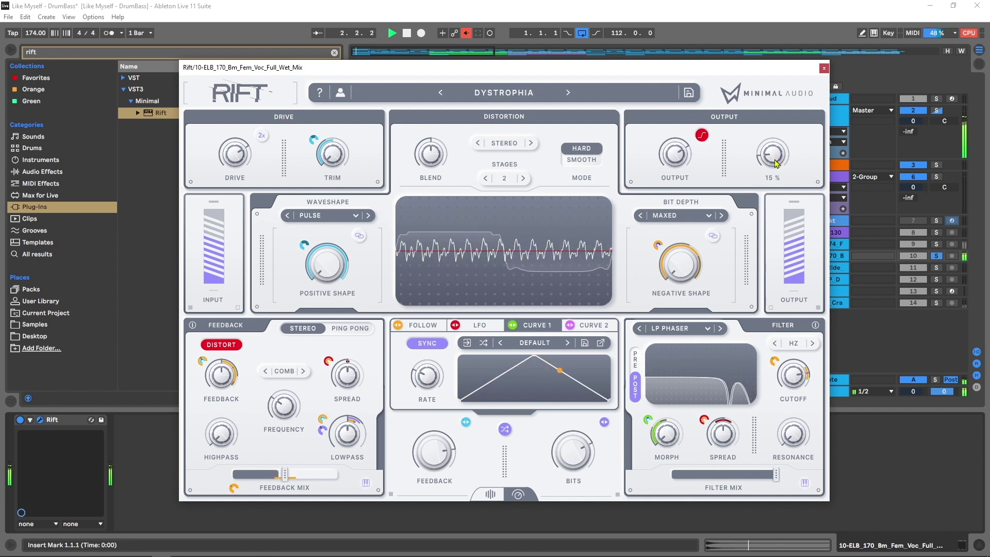
Raise the output Dry Wet mix to 55 % and play the vocal through the Dystrophia preset
drag(771, 163, 784, 126)
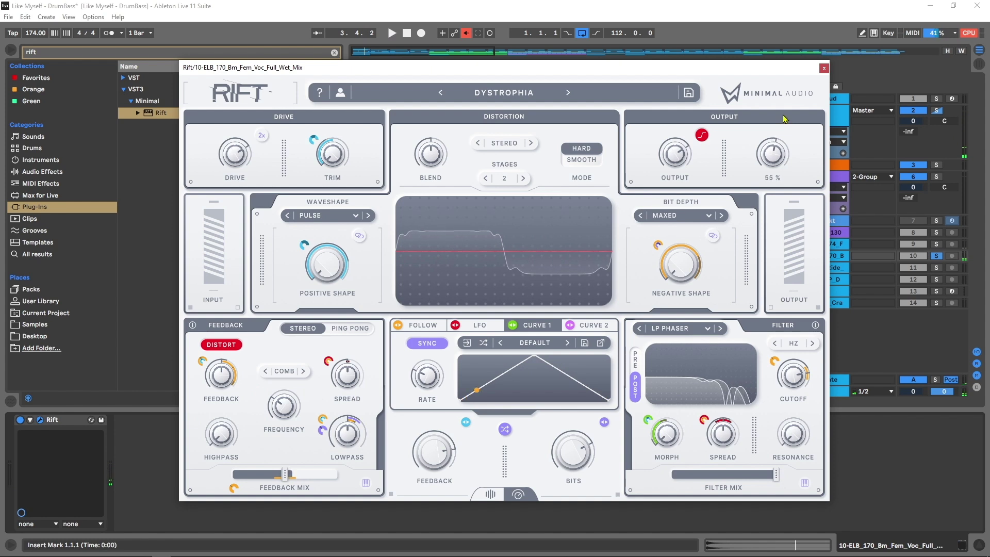
key(space)
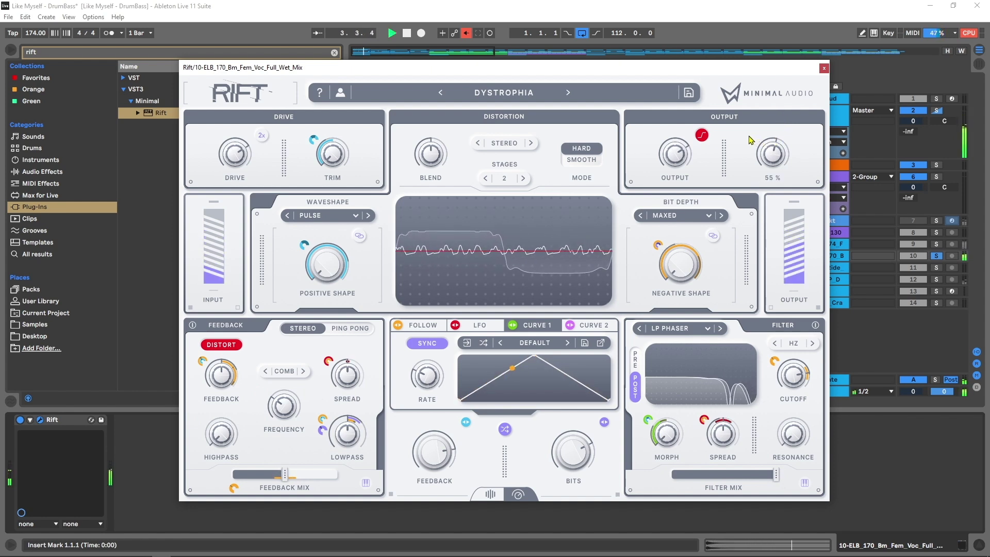
key(space)
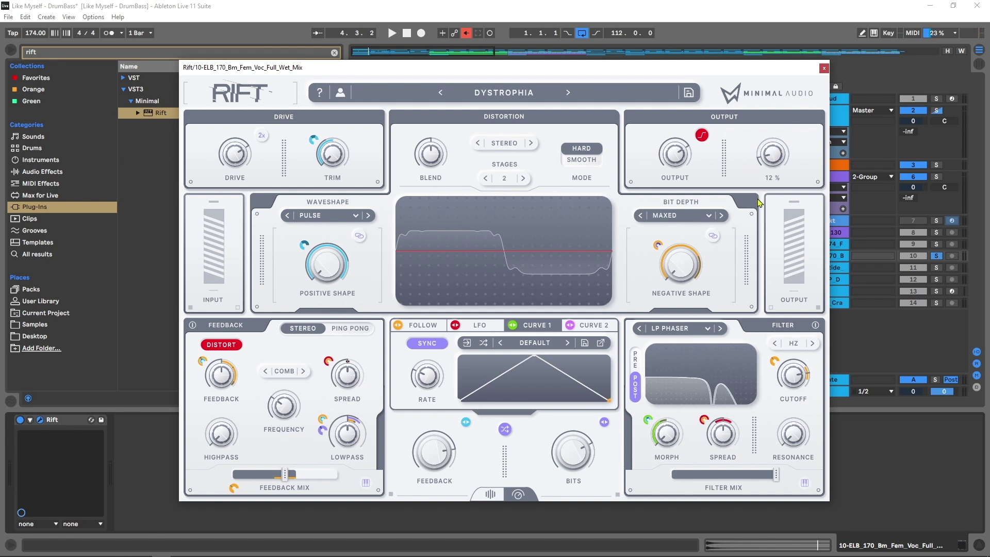
Check the lock options of the output Dry Wet control, and enlarge the vocal's Rift window slightly
right_click(773, 150)
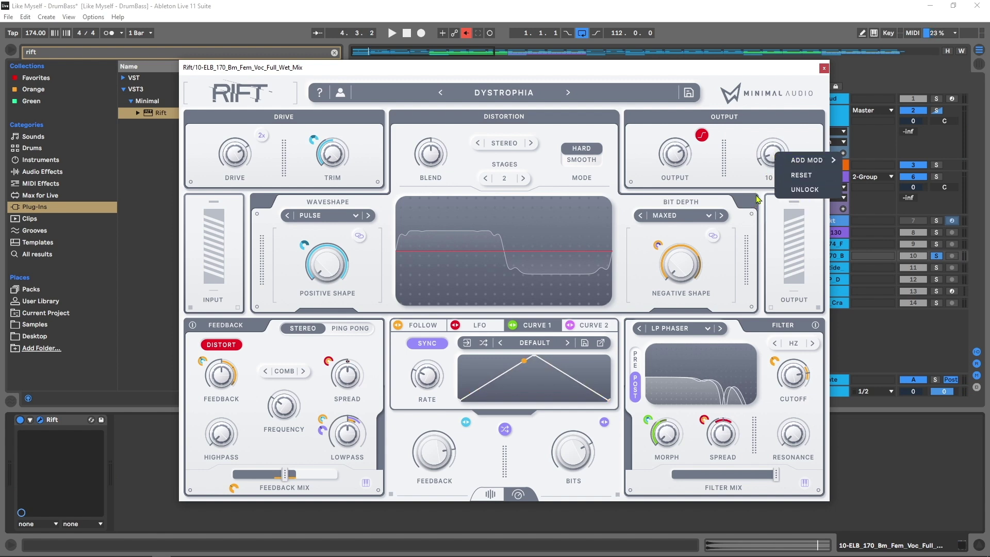
click(735, 176)
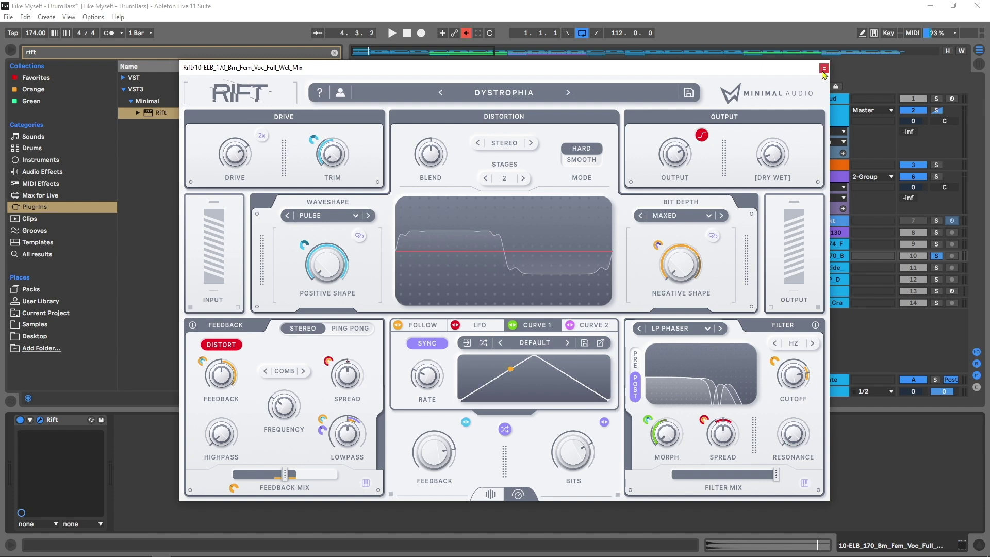
drag(823, 499, 854, 516)
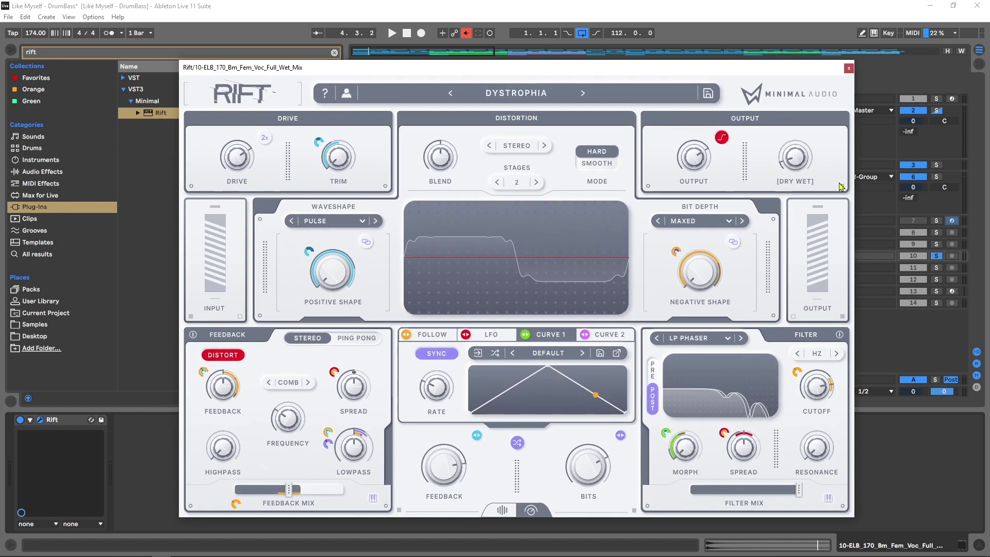
Close the vocal's Rift window and open the Rift device on the 6 Group track
click(848, 69)
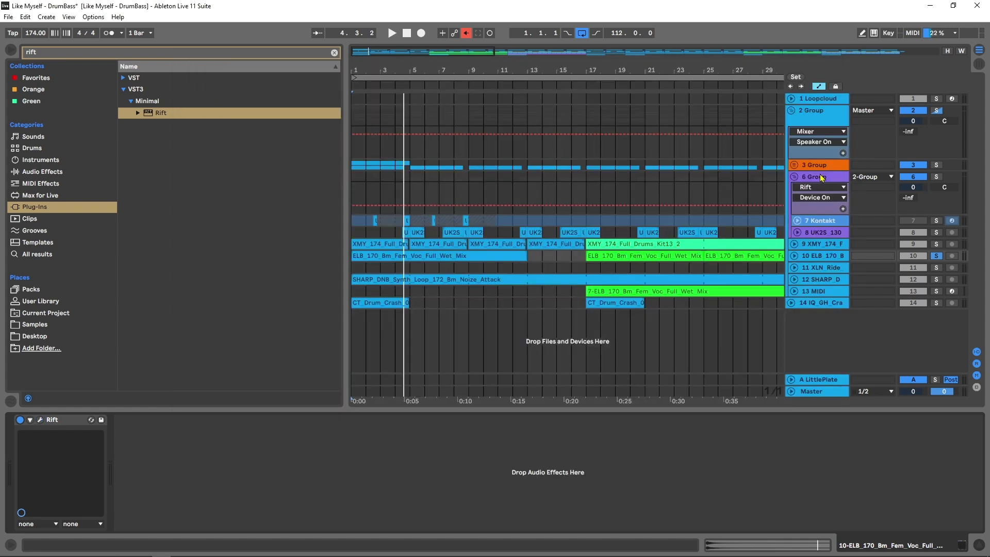
click(31, 436)
click(48, 420)
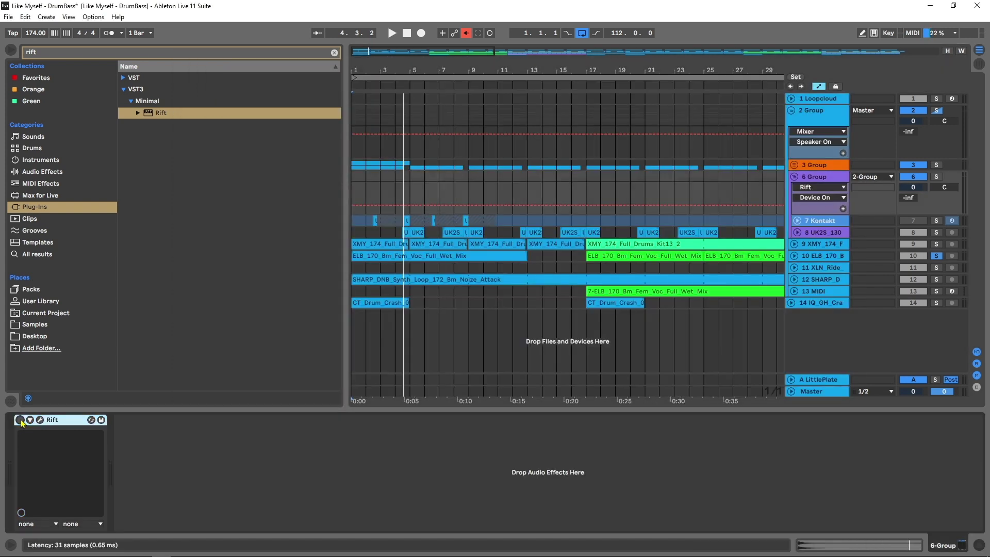
click(41, 420)
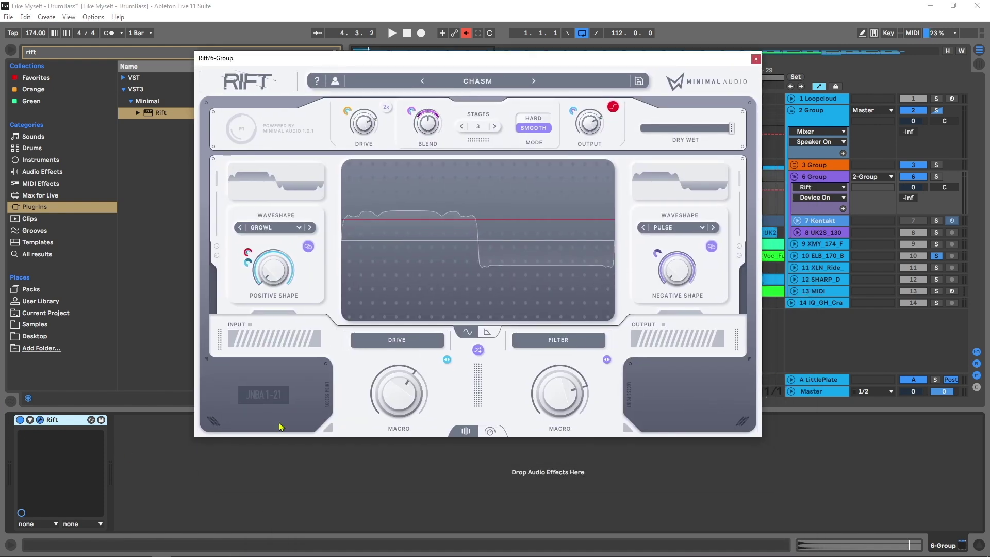
Set the group Rift's Dry Wet mix fully dry and play the soloed 6 Group track with its window moved aside
drag(731, 128, 594, 135)
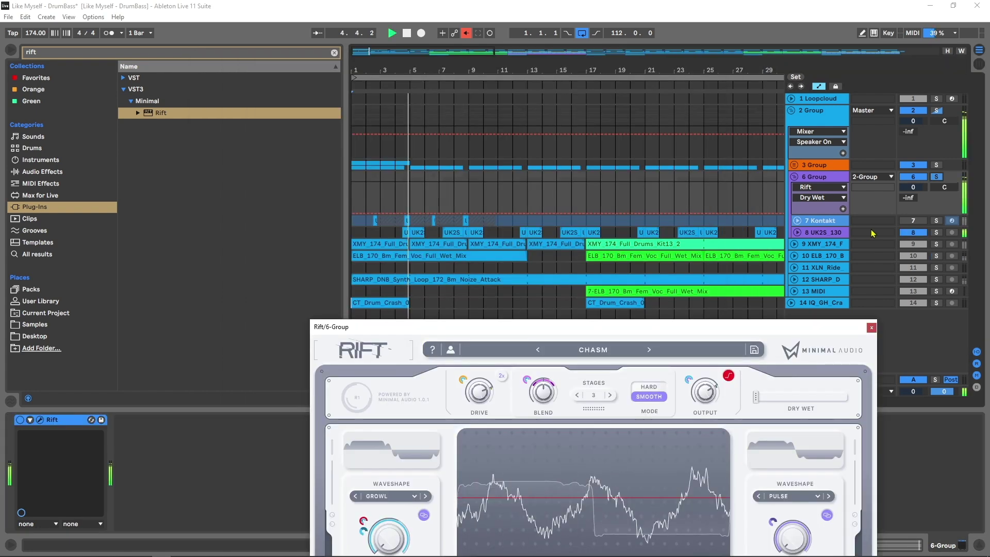
drag(426, 57, 541, 326)
click(541, 196)
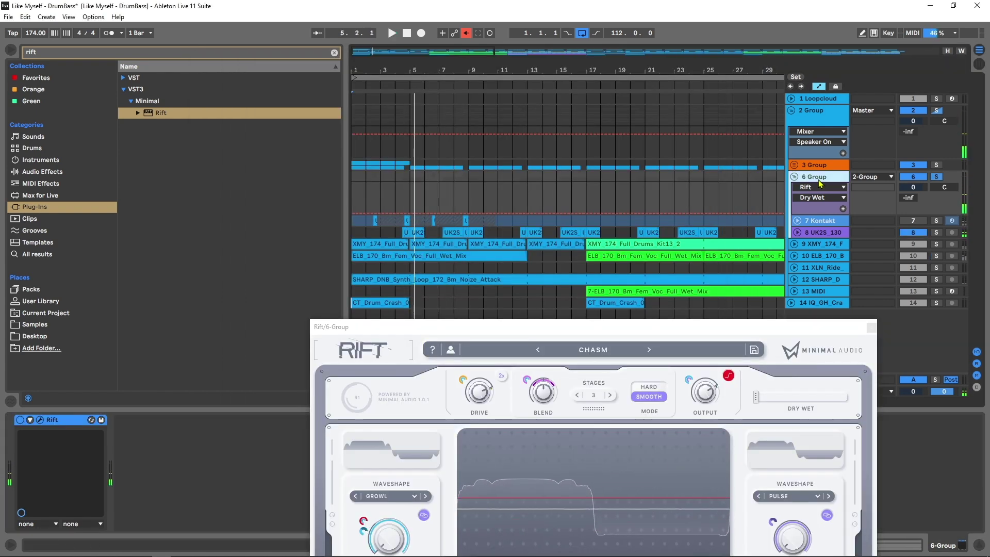
Move the arrangement loop start to 4.3.1 and play the dry group from there
drag(353, 77, 446, 126)
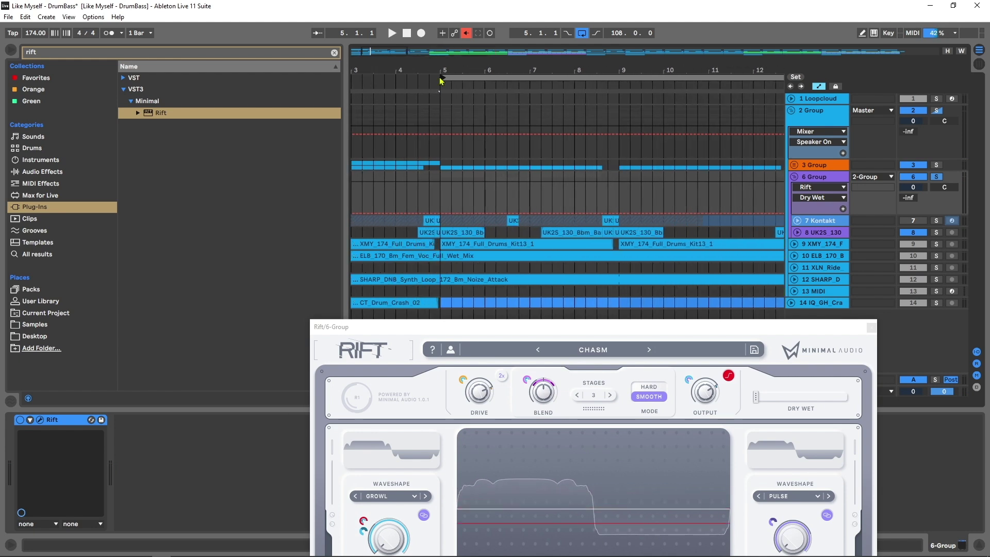
key(space)
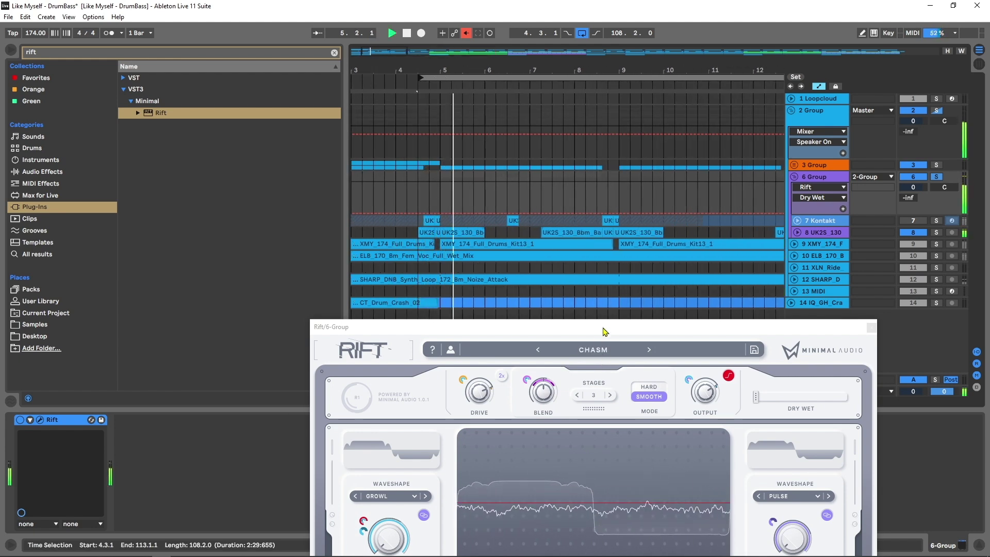
drag(605, 326, 554, 128)
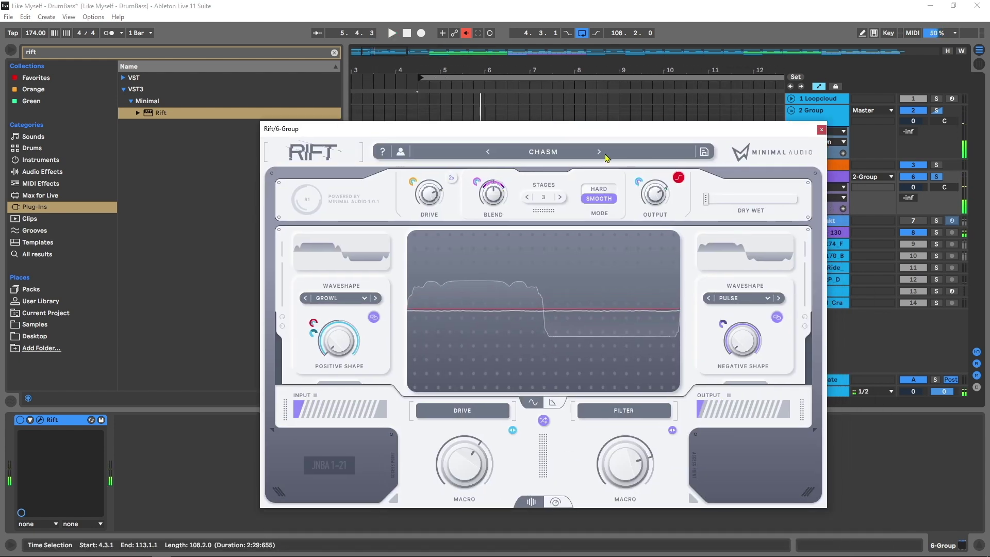
Reset the Dry Wet mix to fully wet, load Cinder Talk from the Mutated Bass pack and play the group through it
double_click(739, 199)
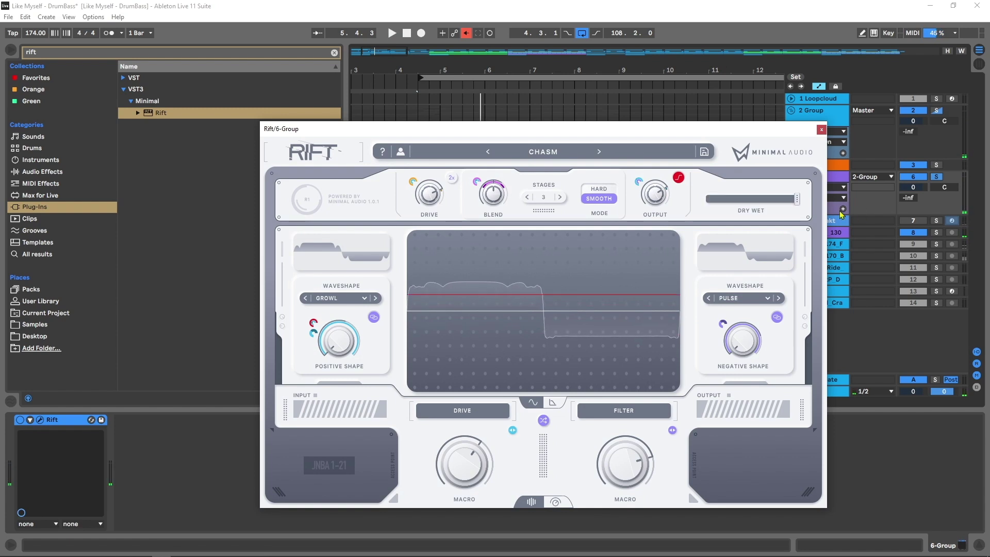
click(550, 152)
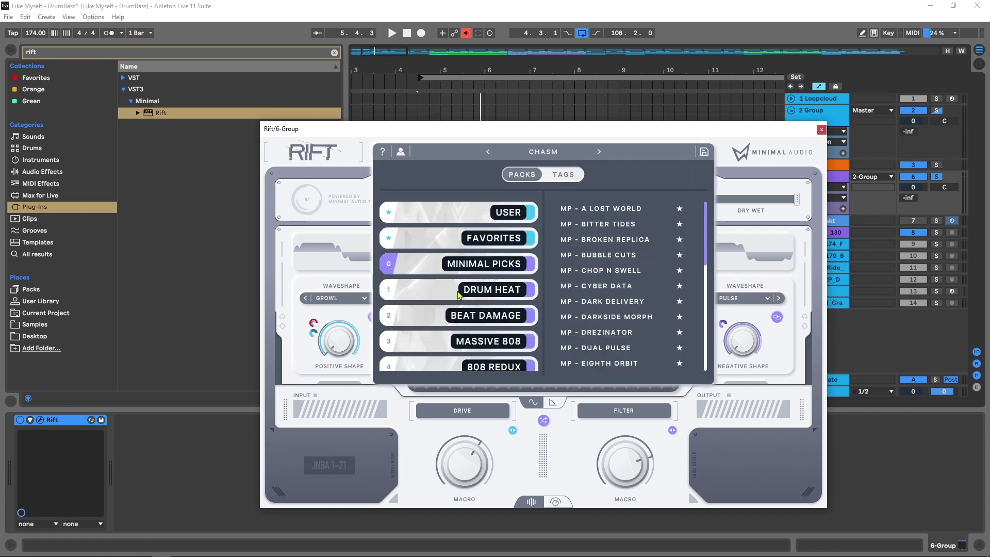
scroll(463, 318, down, 1)
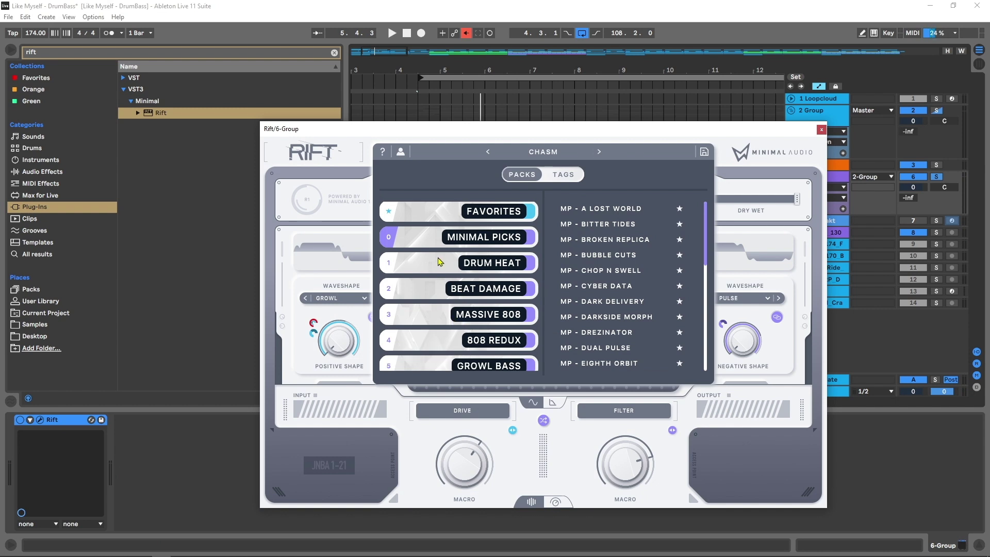
scroll(429, 281, down, 2)
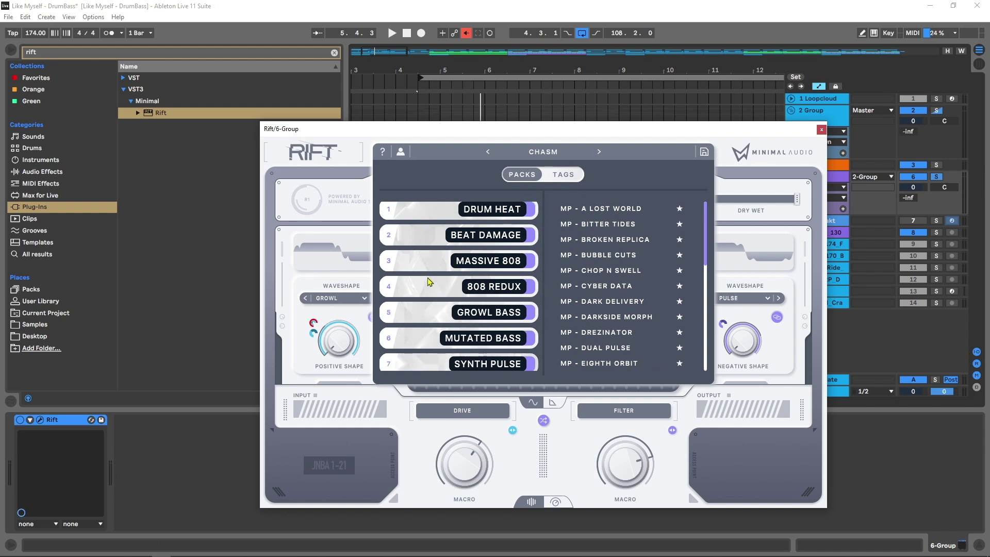
click(440, 341)
click(583, 211)
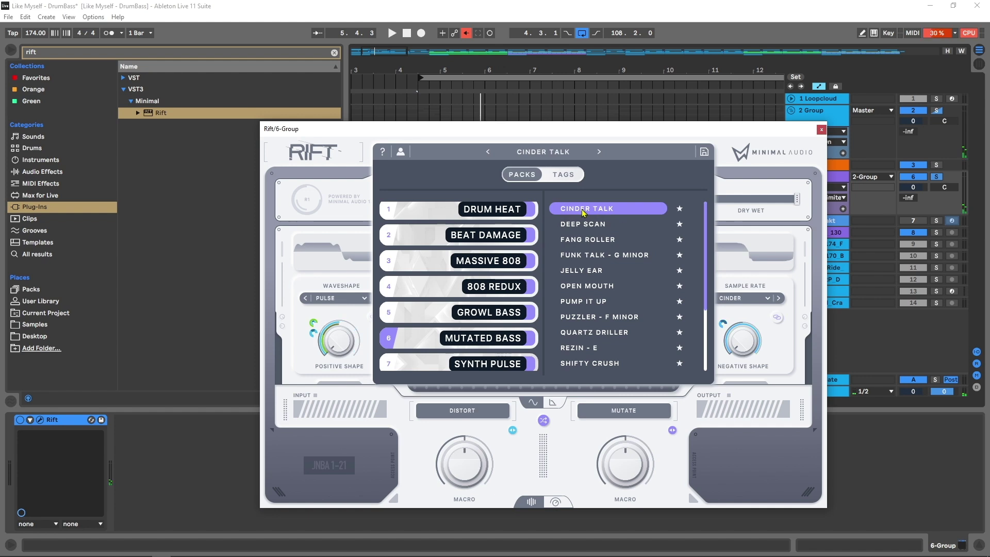
key(space)
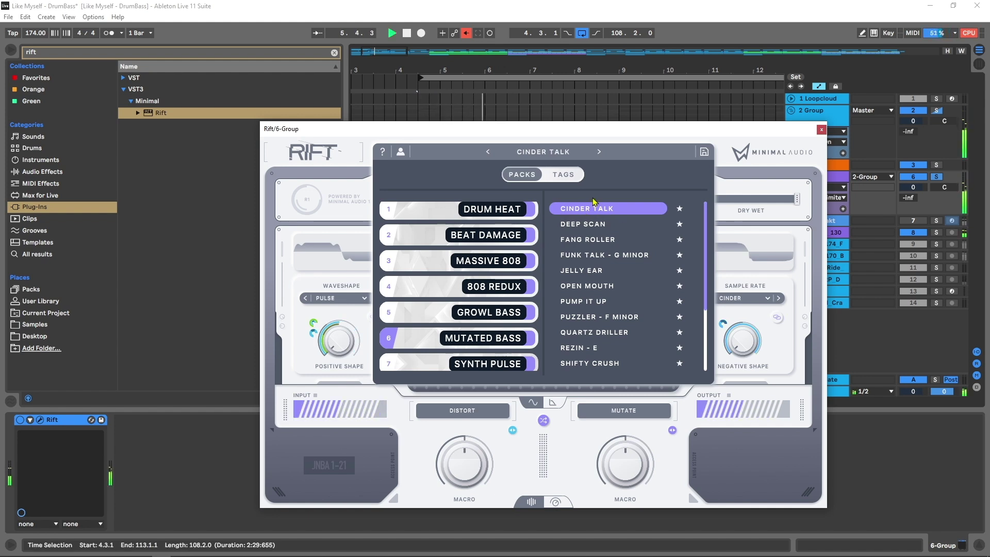
key(space)
click(750, 176)
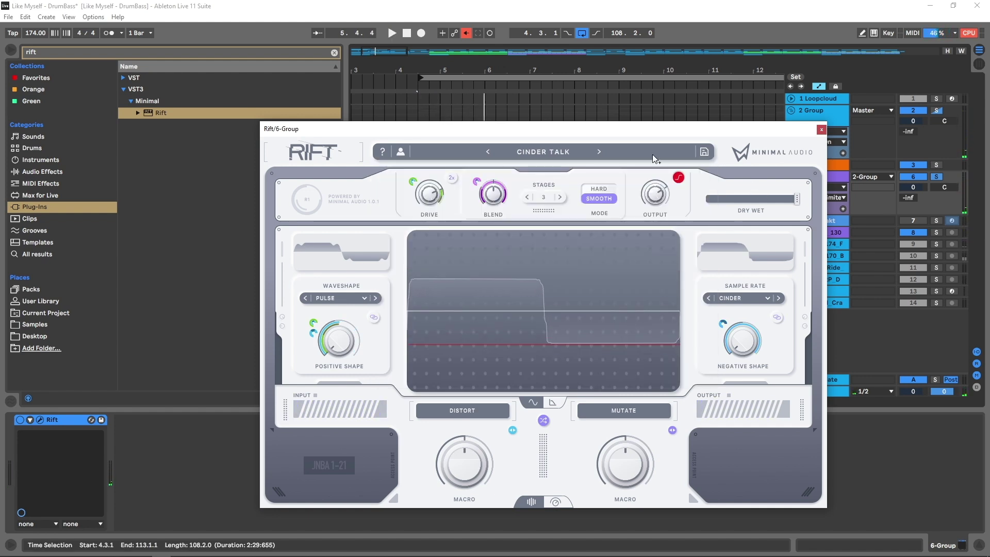
Load the Deep Scan preset and play the group through it
click(598, 152)
key(space)
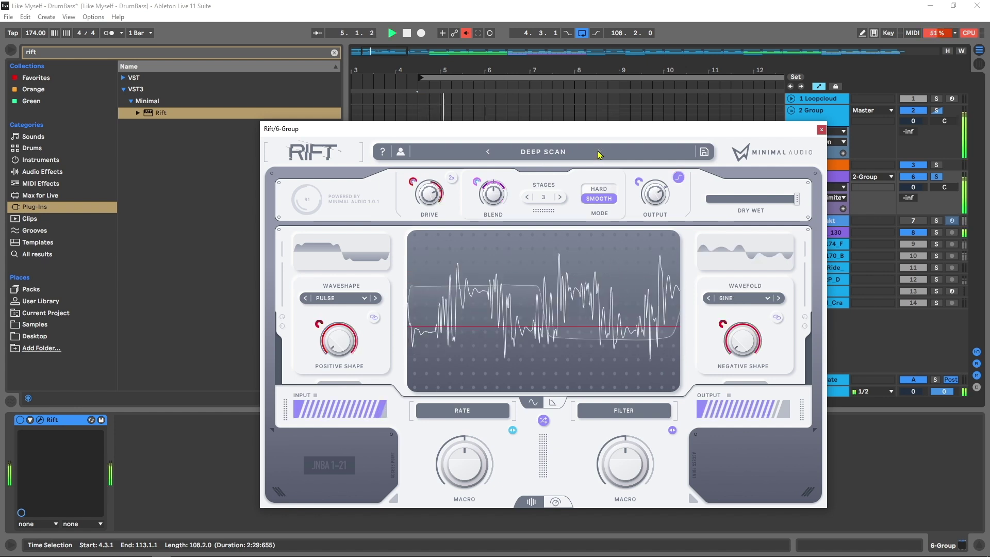
key(space)
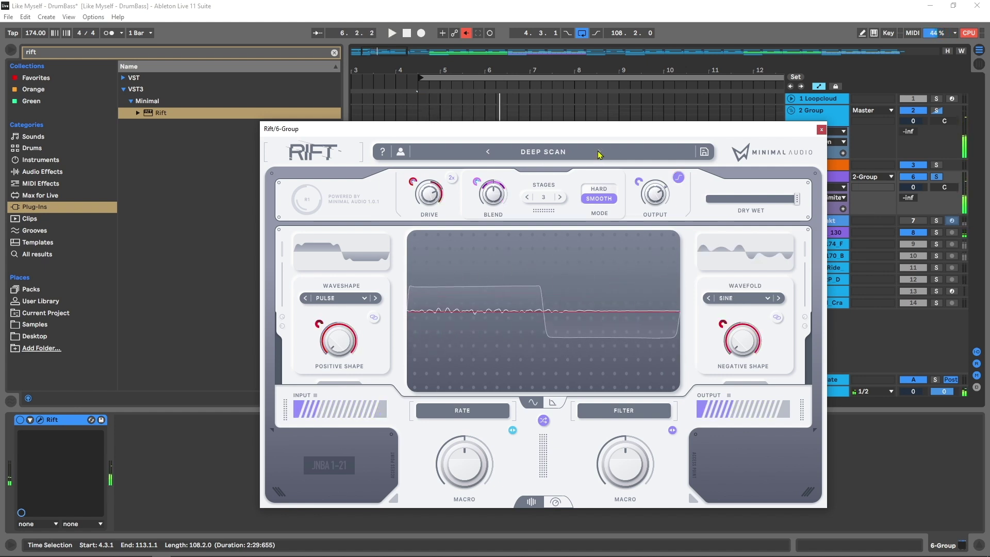
Load the Fang Roller preset and lower the Dry Wet mix to 23 % while playing the group
click(598, 152)
key(space)
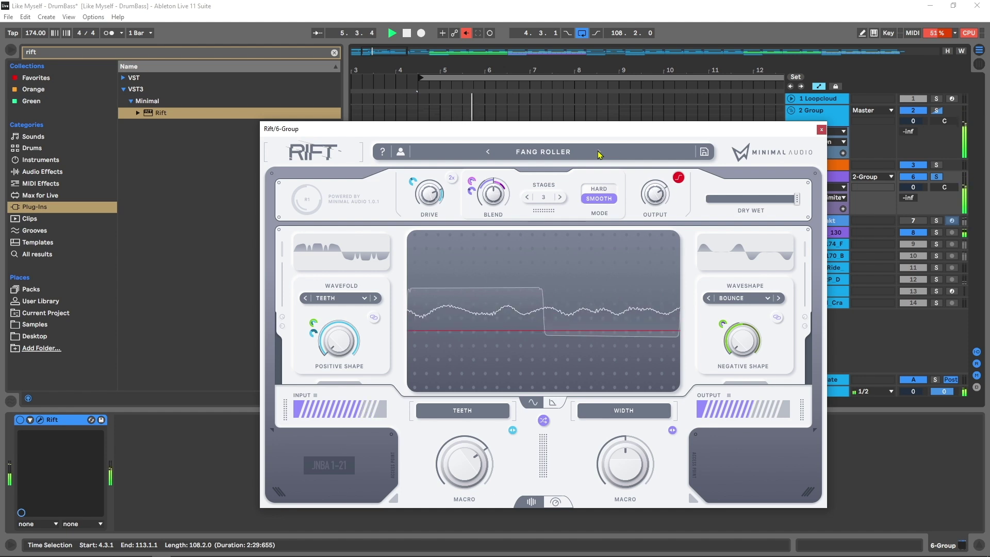
drag(796, 199, 738, 199)
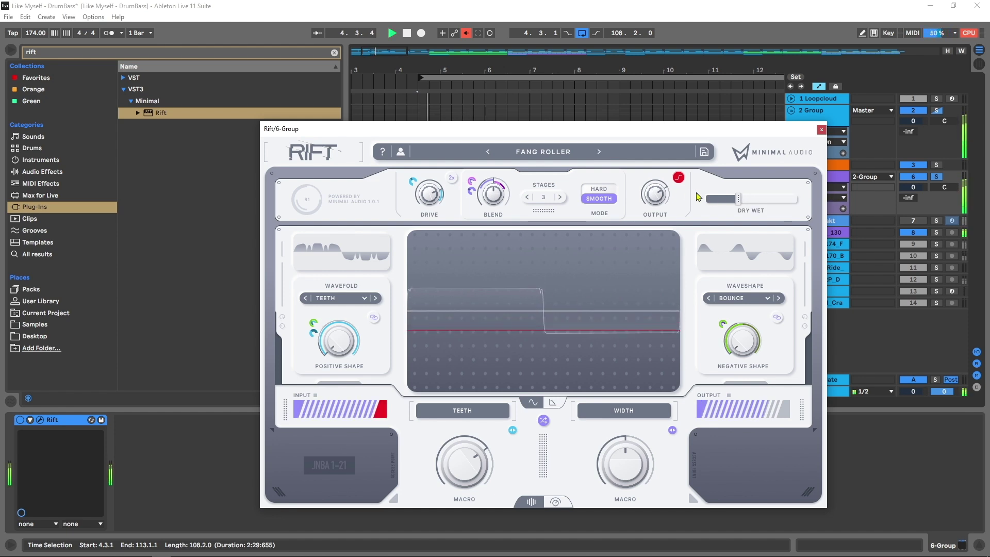
mouse_move(740, 209)
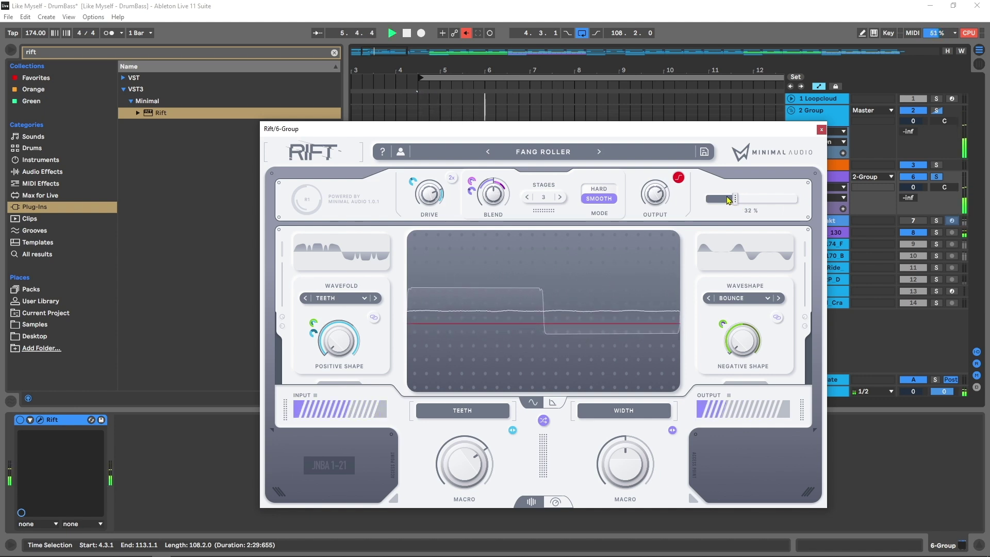
drag(728, 200, 727, 206)
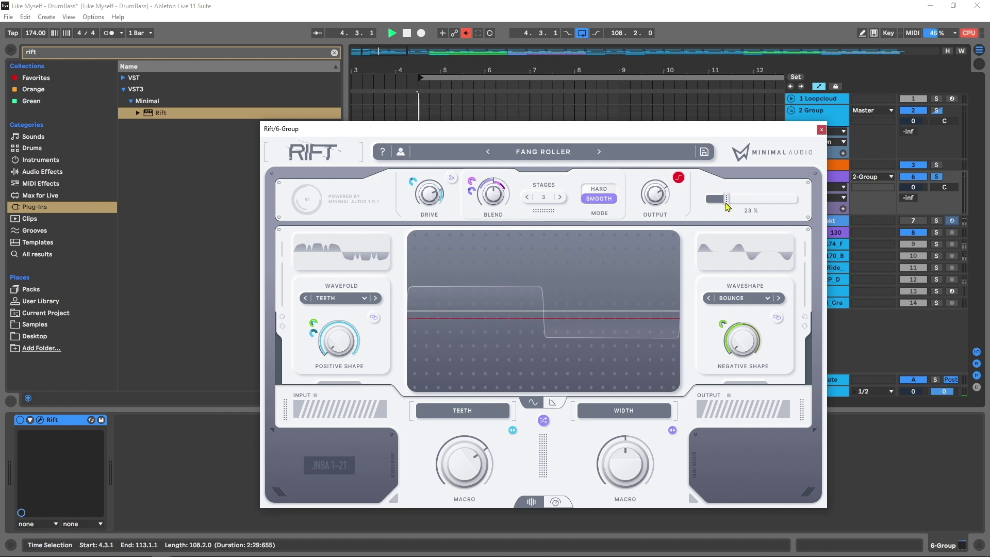
key(space)
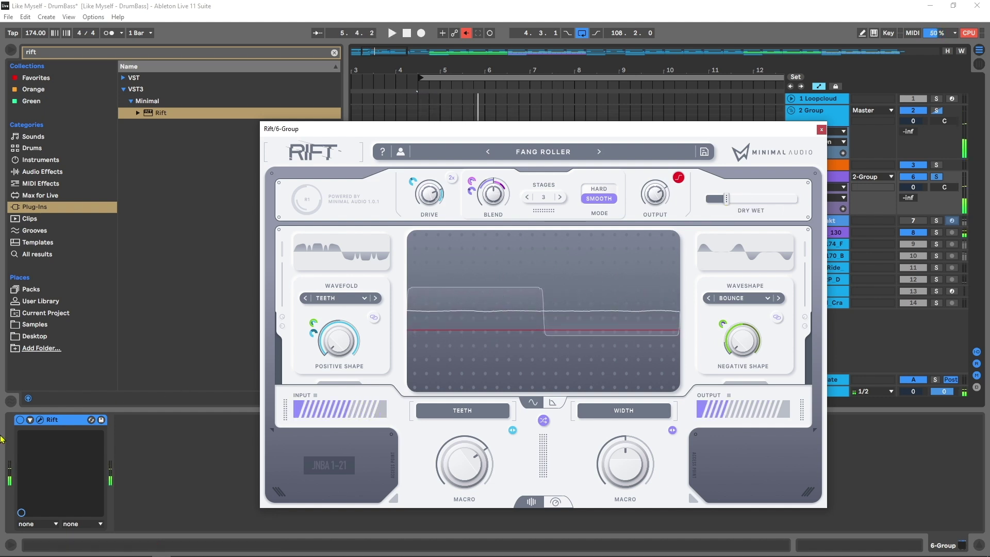
Compare the group's sound with Rift bypassed and with it switched back on
click(20, 419)
key(space)
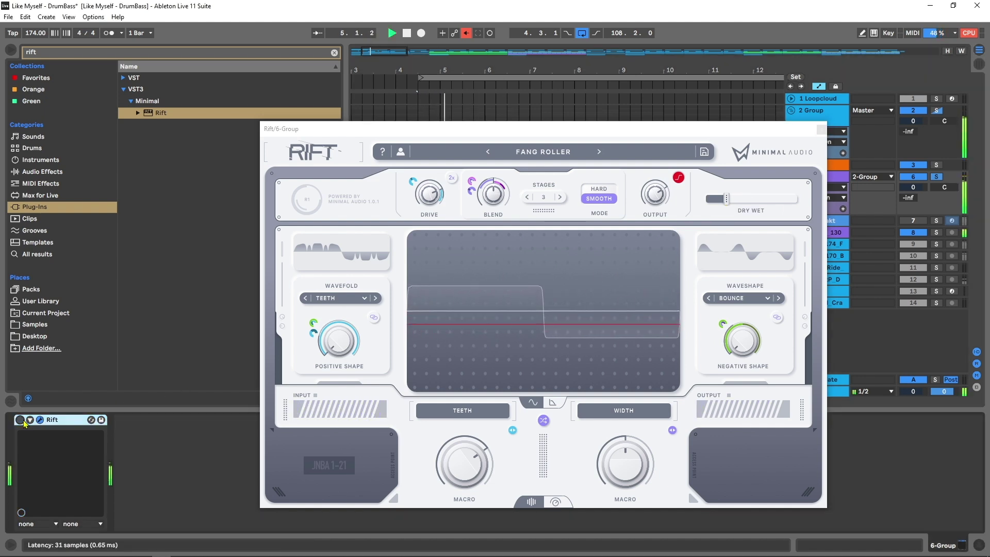
click(20, 420)
key(space)
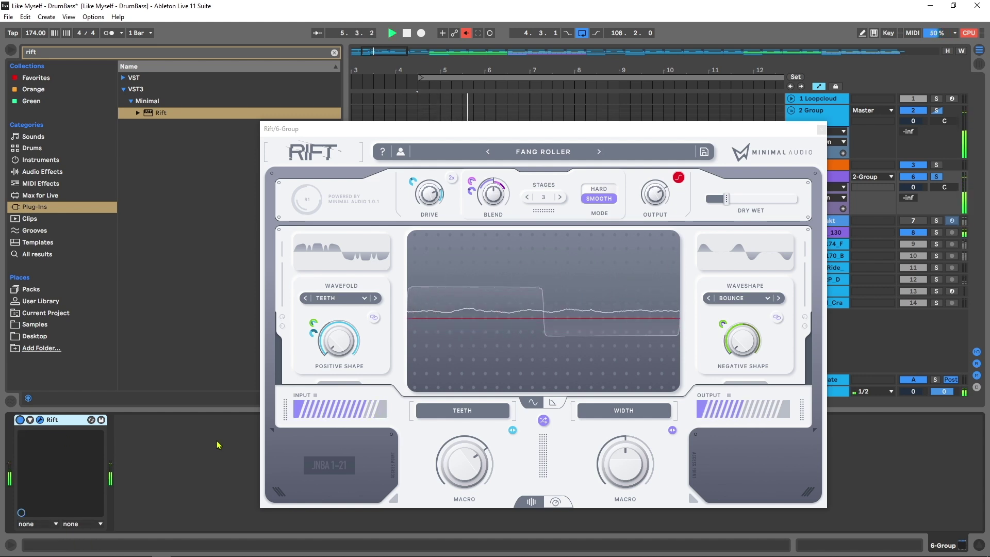
key(space)
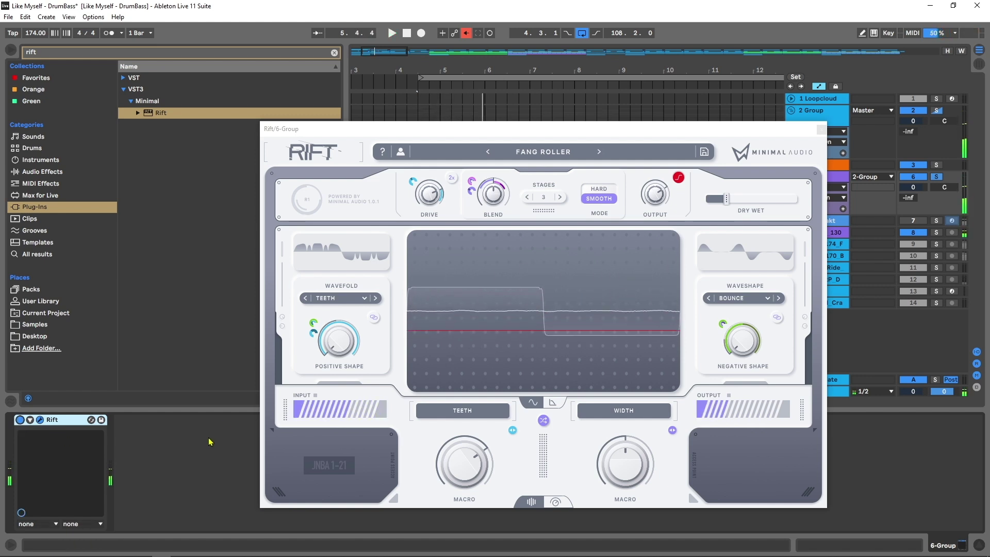
Audition the Funk Talk - G Minor and Jelly Ear presets on the group
click(599, 151)
key(space)
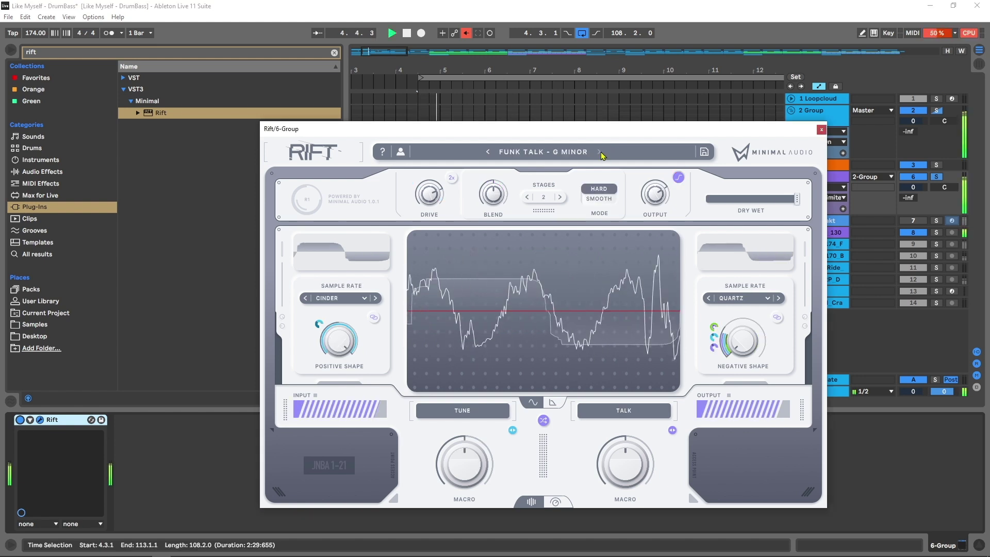
key(space)
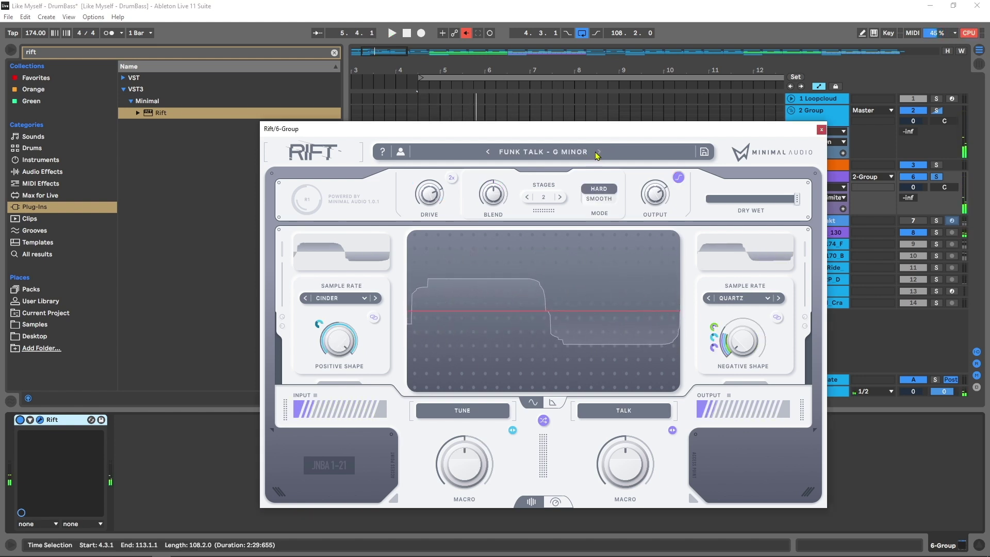
click(598, 152)
key(space)
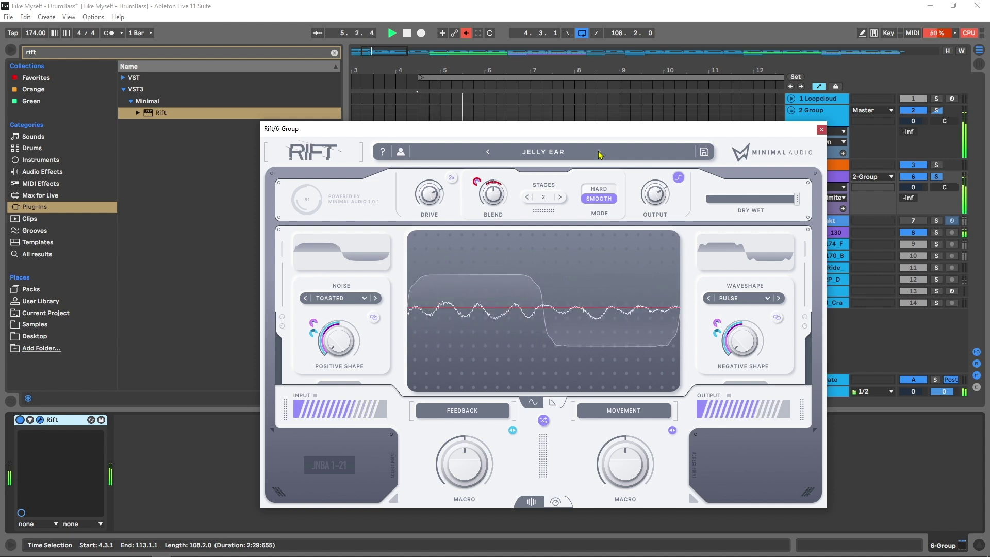
Load the Open Mouth preset and set the Dry Wet mix to 24 % while playing the group
click(599, 151)
key(space)
drag(796, 199, 705, 202)
mouse_move(717, 203)
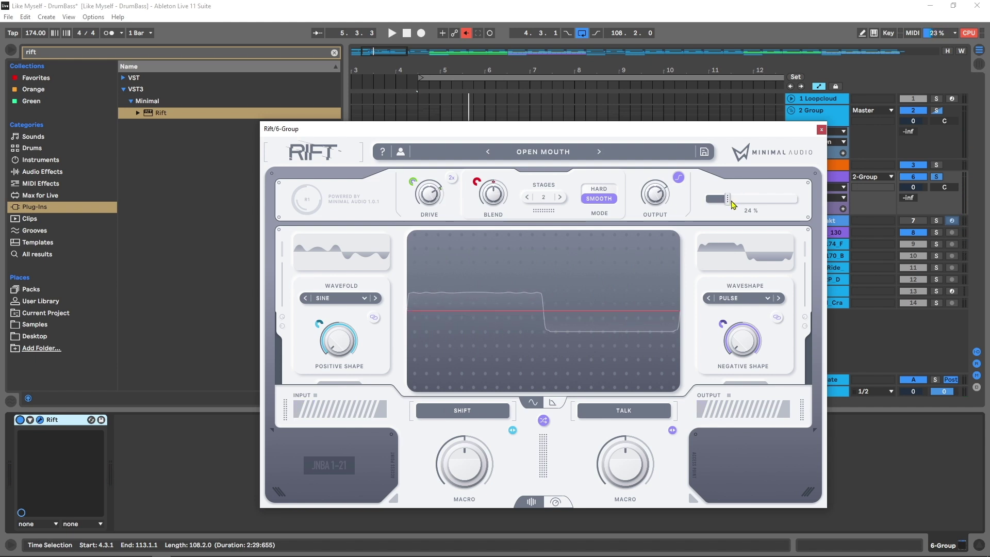
Lock the Dry Wet mix, then audition the Pump It Up, Puzzler - F Minor and Quartz Driller presets while playing the group
right_click(727, 200)
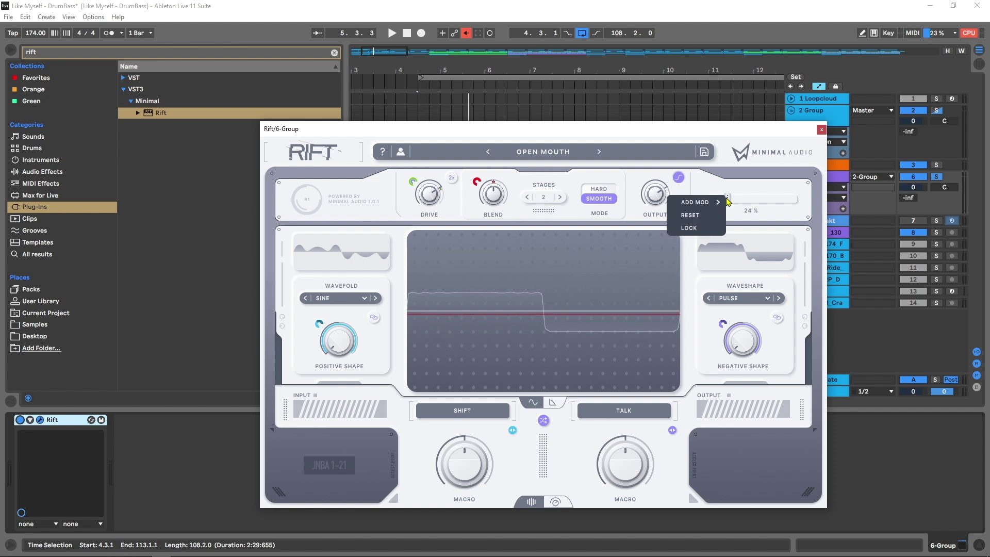
click(705, 233)
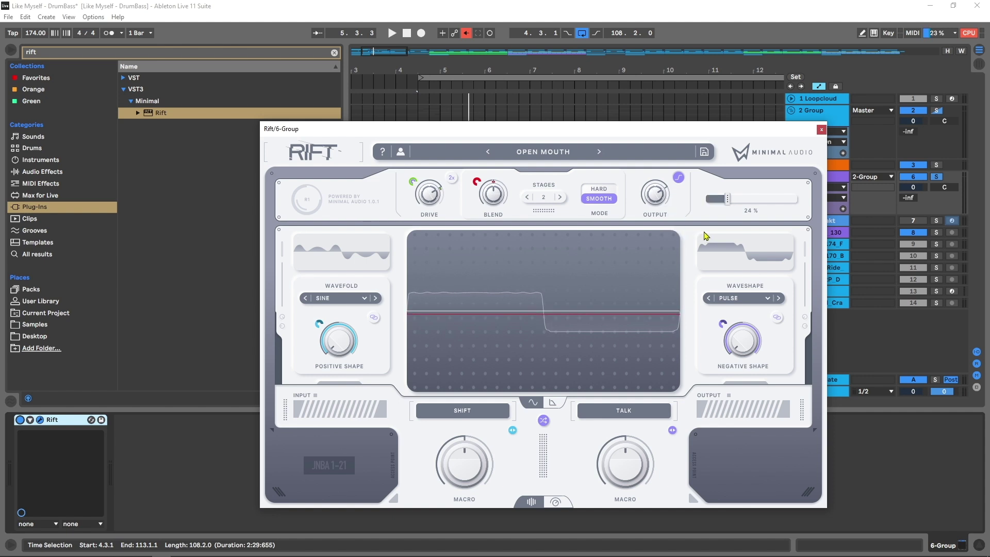
click(598, 152)
key(space)
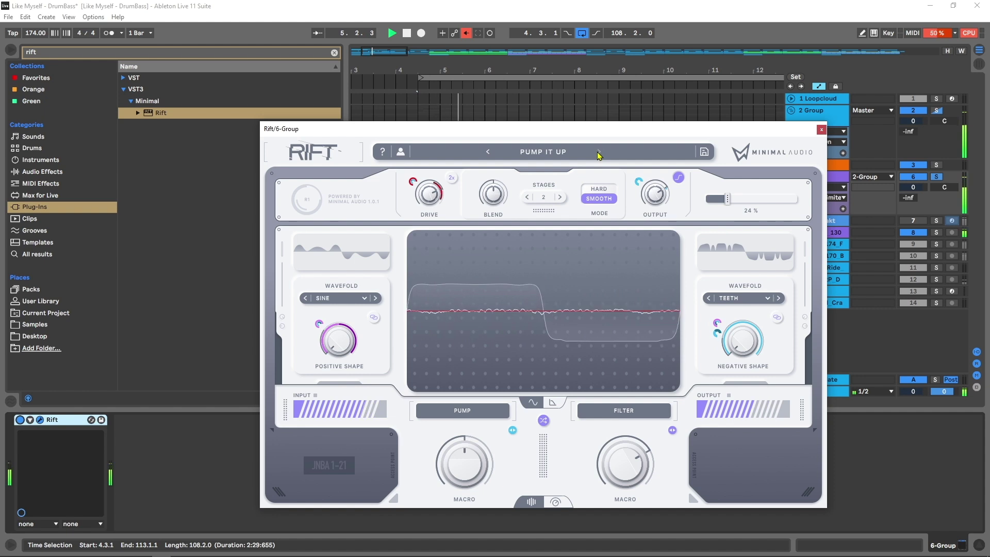
click(599, 152)
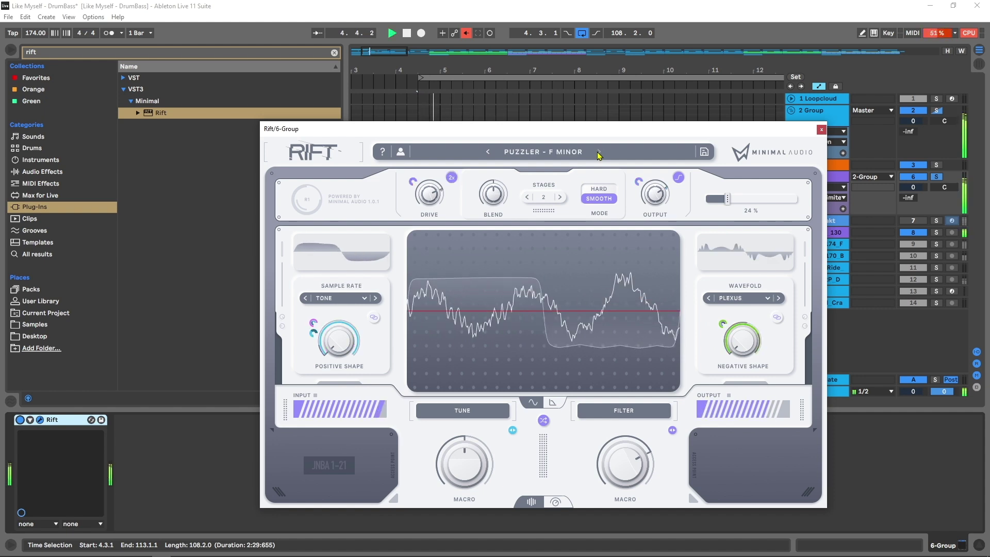
click(598, 152)
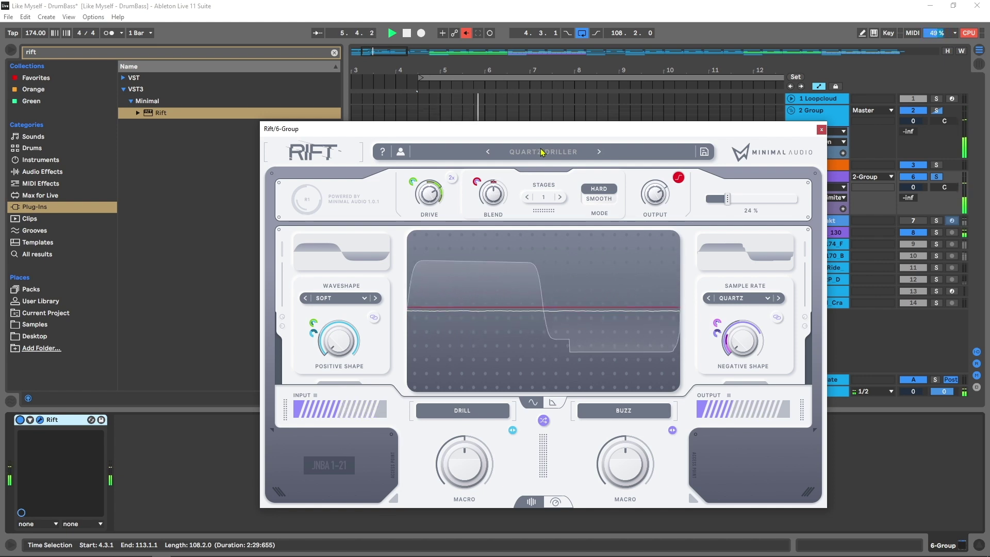
key(space)
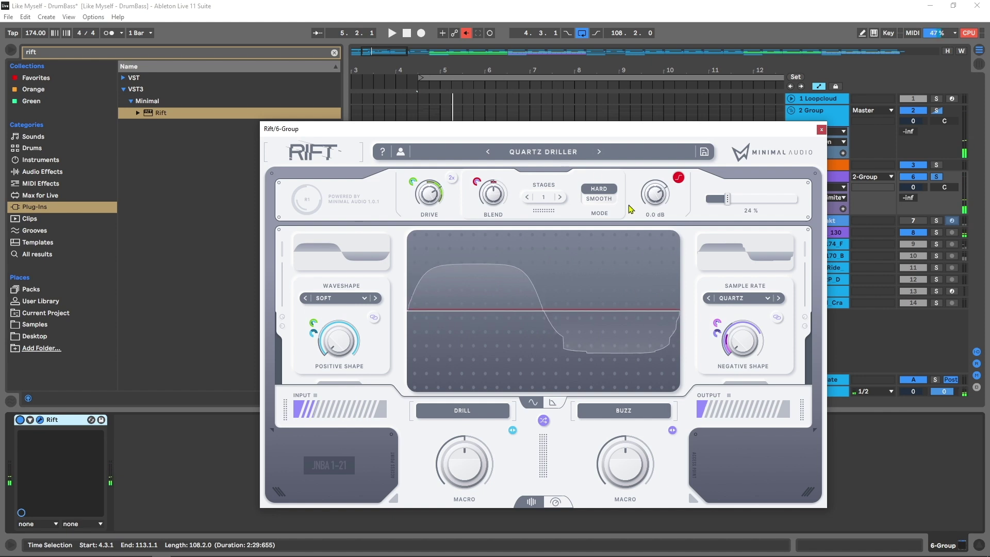
Show Rift's advanced view with all the modules and move the plugin window clear of the track list and device area
click(555, 502)
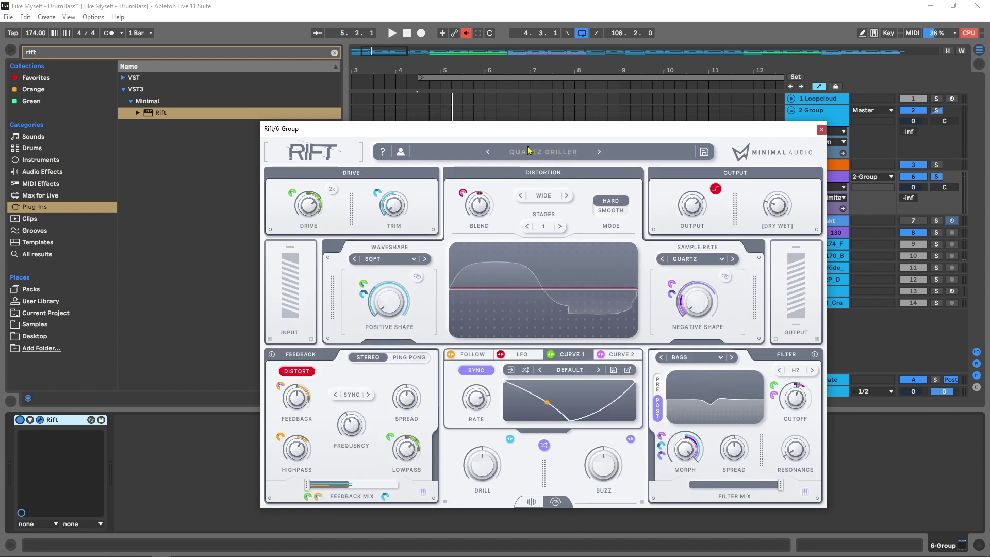
drag(494, 133, 456, 90)
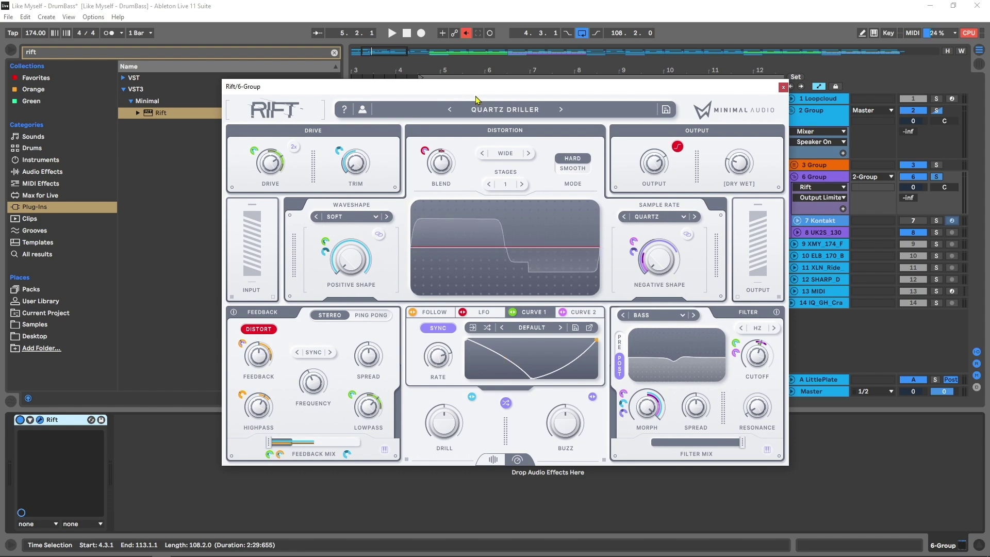